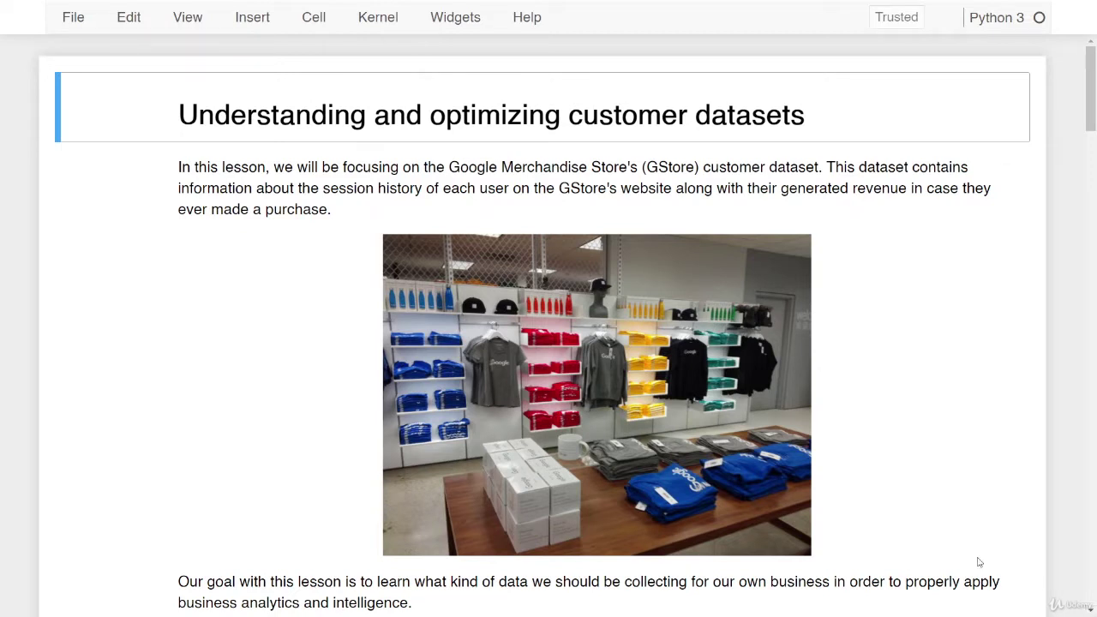
Step: Review the 'import pandas as pd' line and execute it as In [1]
{"action": "scroll", "coordinate": [880, 531], "scroll_direction": "down", "scroll_amount": 4}
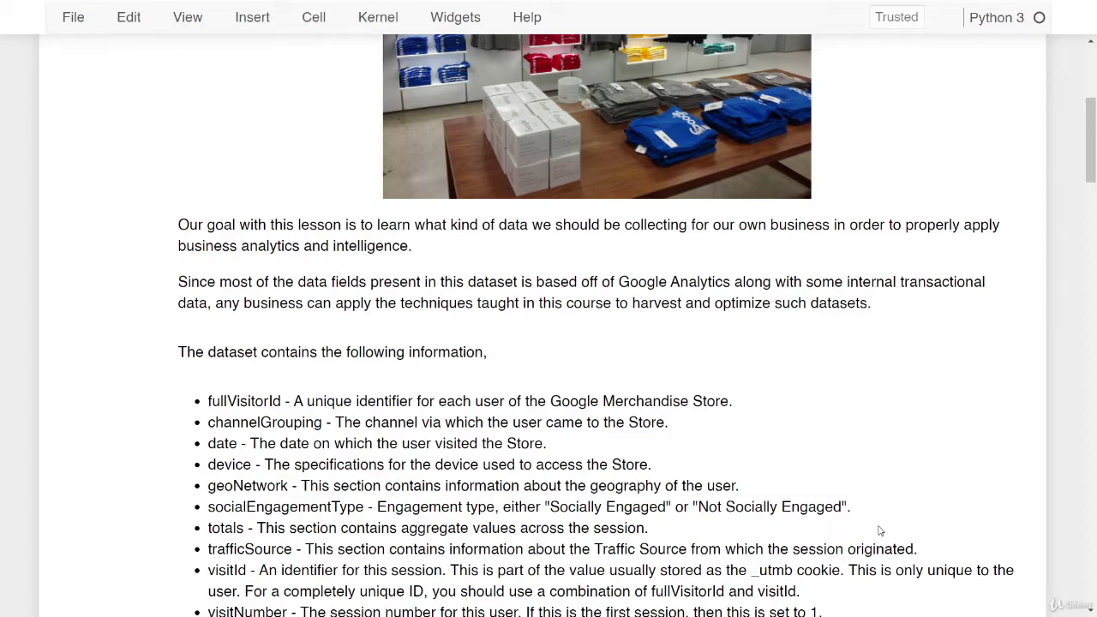
{"action": "scroll", "coordinate": [880, 531], "scroll_direction": "down", "scroll_amount": 3}
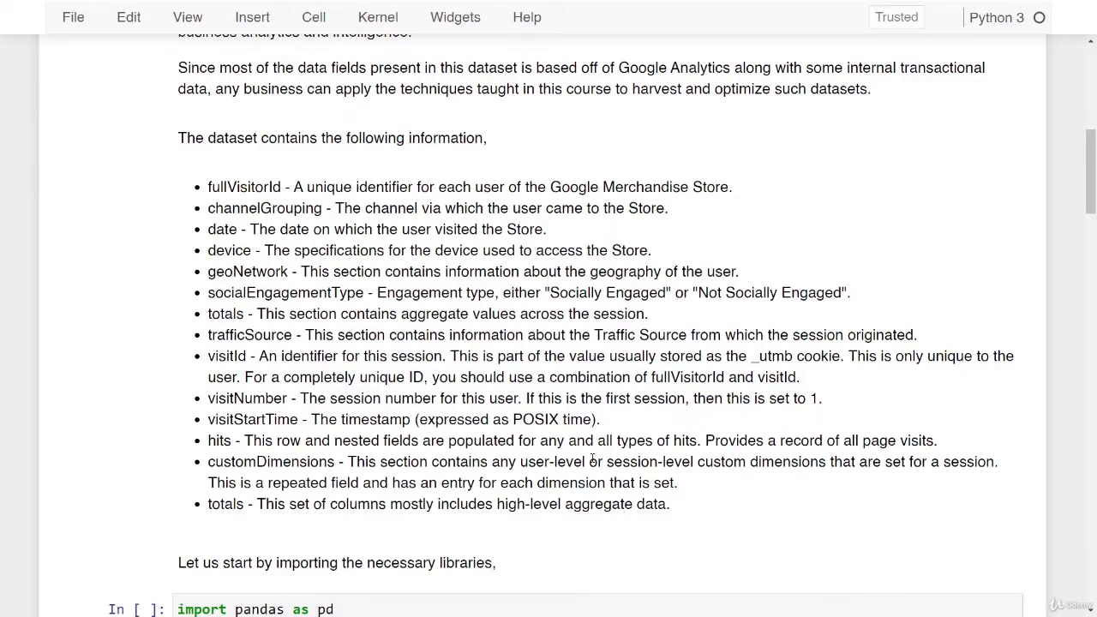
{"action": "scroll", "coordinate": [592, 461], "scroll_direction": "down", "scroll_amount": 3}
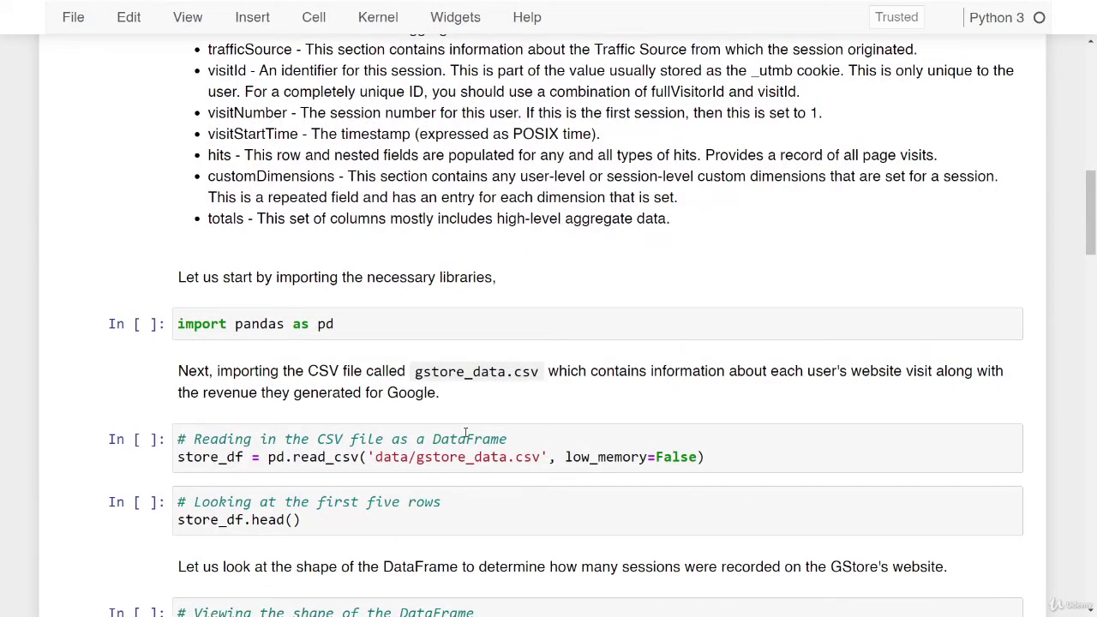
{"action": "double_click", "coordinate": [261, 324]}
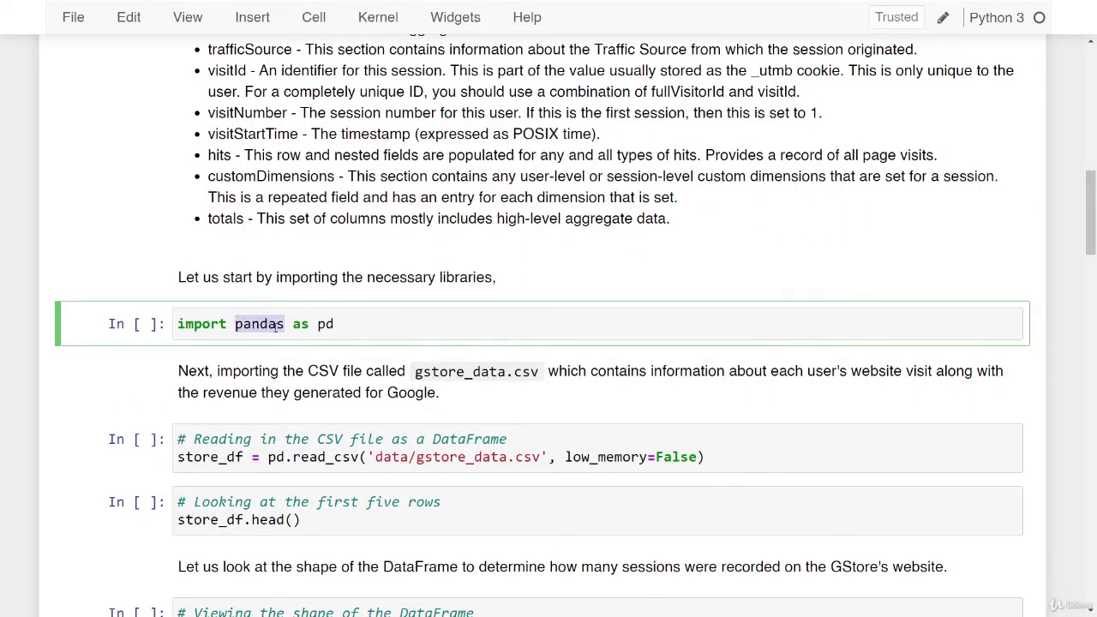
{"action": "double_click", "coordinate": [322, 325]}
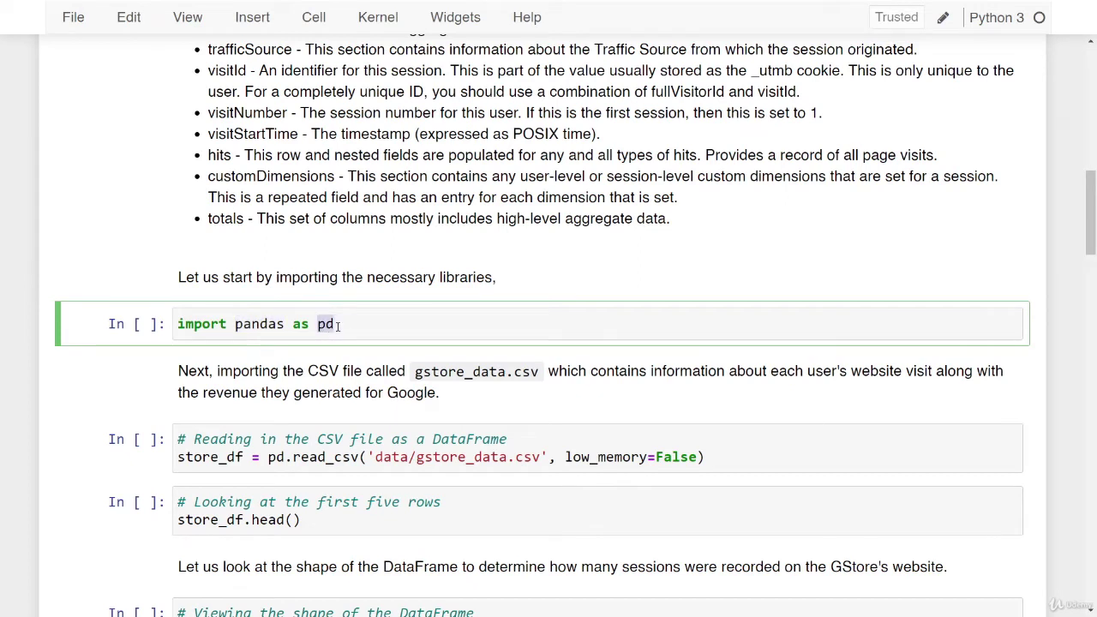
{"action": "left_click", "coordinate": [339, 325]}
{"action": "key", "text": "shift+Return"}
{"action": "scroll", "coordinate": [338, 326], "scroll_direction": "down", "scroll_amount": 3}
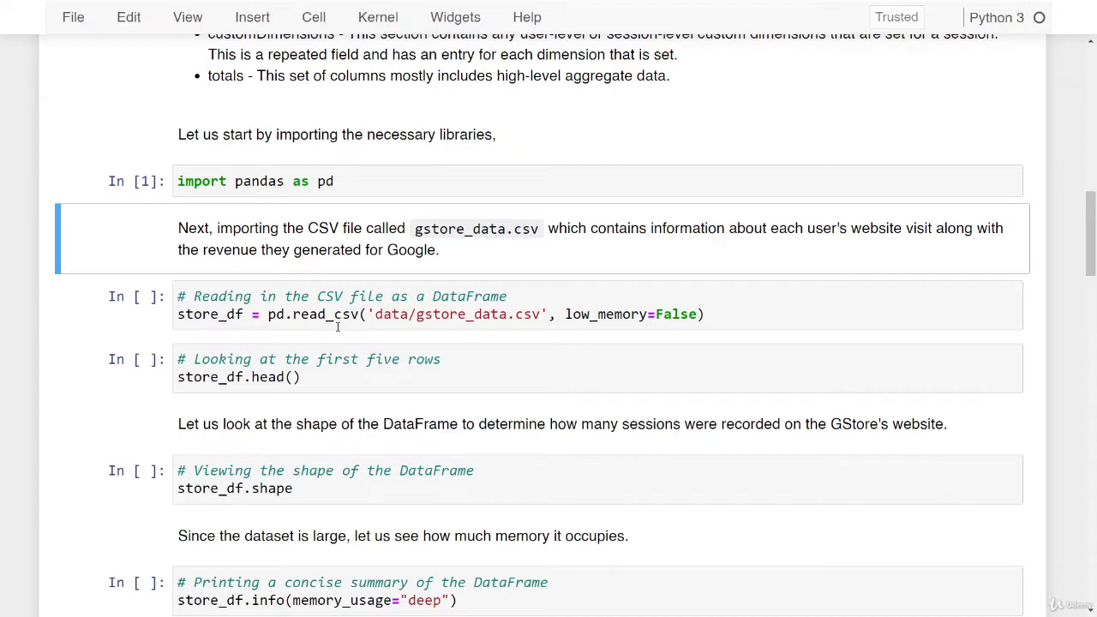
Step: Examine the pd.read_csv call and its data/gstore_data.csv file path
{"action": "double_click", "coordinate": [339, 315]}
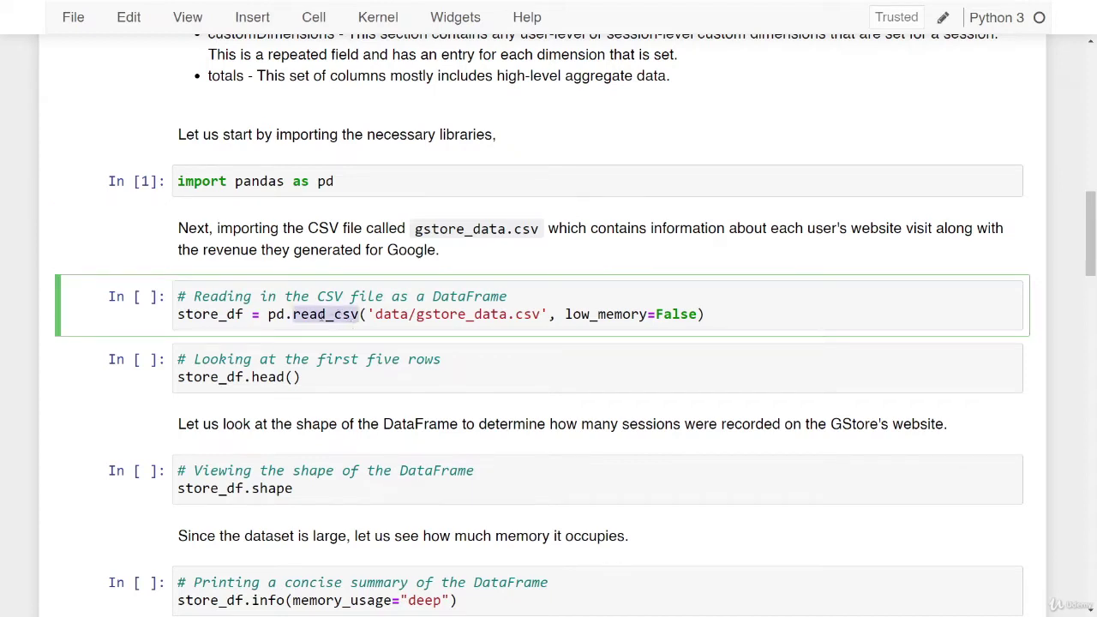
{"action": "double_click", "coordinate": [276, 314]}
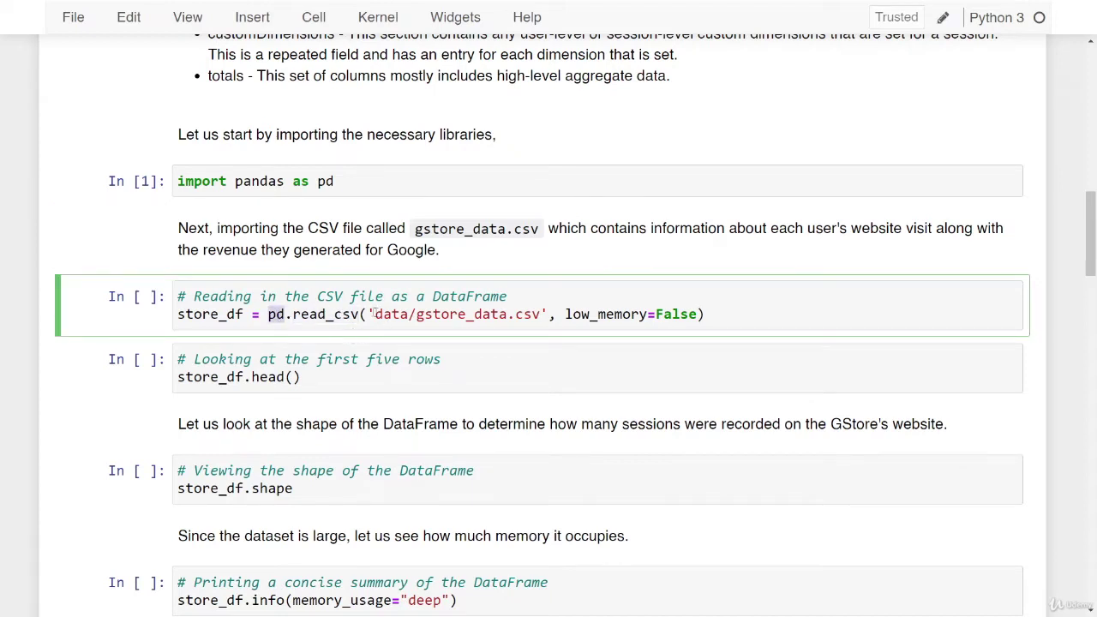
{"action": "left_click_drag", "start_coordinate": [367, 314], "coordinate": [547, 314]}
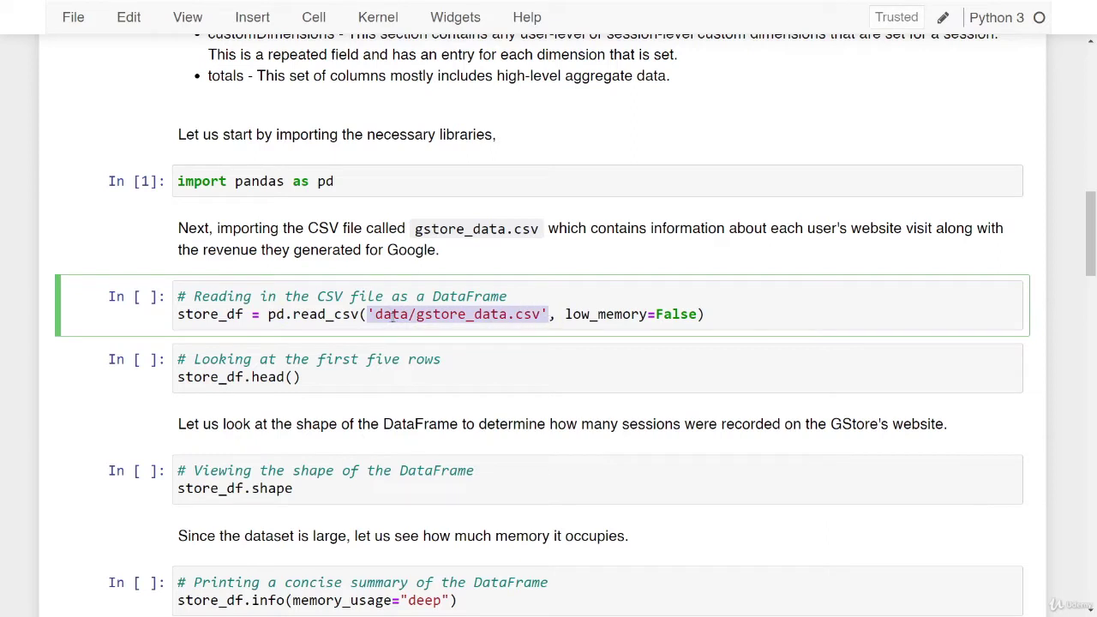
{"action": "left_click", "coordinate": [417, 315]}
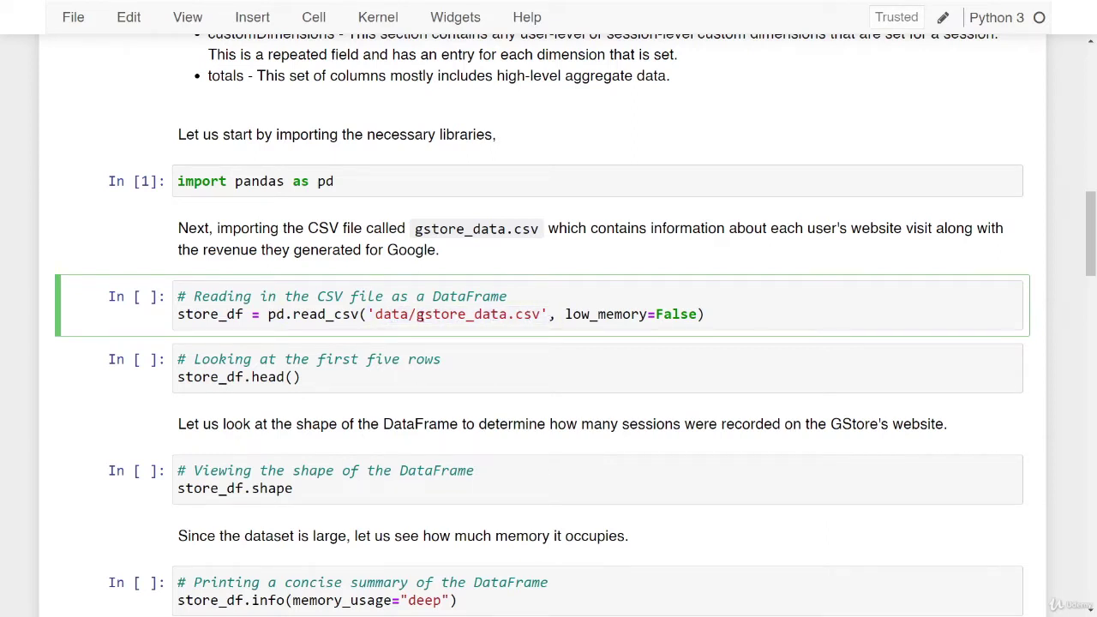
{"action": "double_click", "coordinate": [495, 315]}
{"action": "left_click_drag", "start_coordinate": [495, 314], "coordinate": [511, 314]}
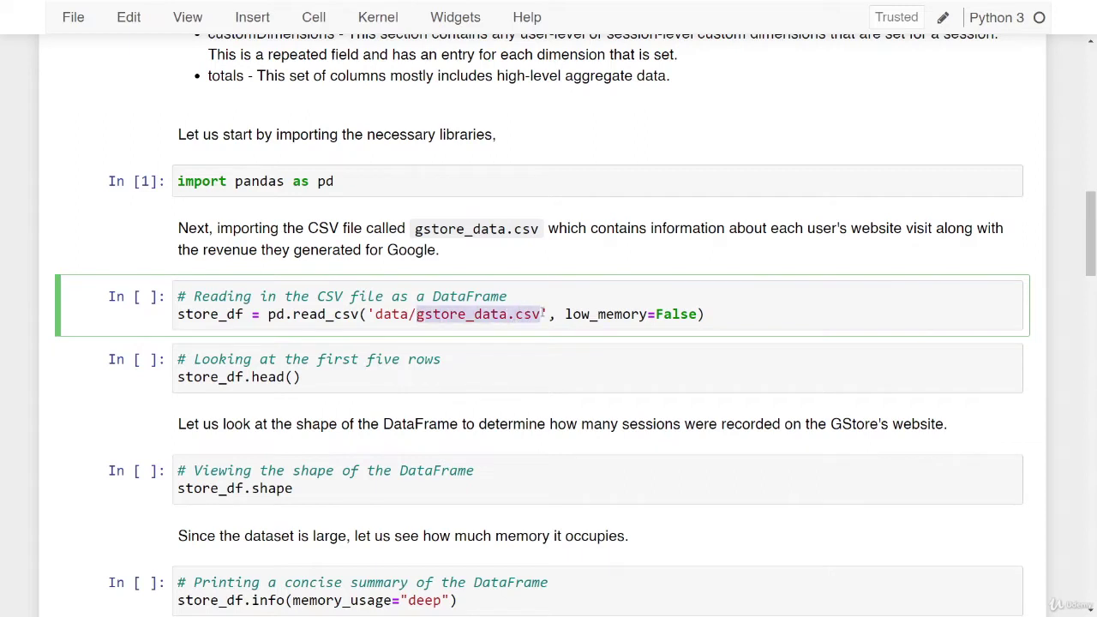
{"action": "double_click", "coordinate": [390, 315]}
Step: Check the low_memory=False argument and run the cell loading store_df as In [2]
{"action": "left_click", "coordinate": [562, 319]}
{"action": "left_click_drag", "start_coordinate": [564, 316], "coordinate": [660, 318]}
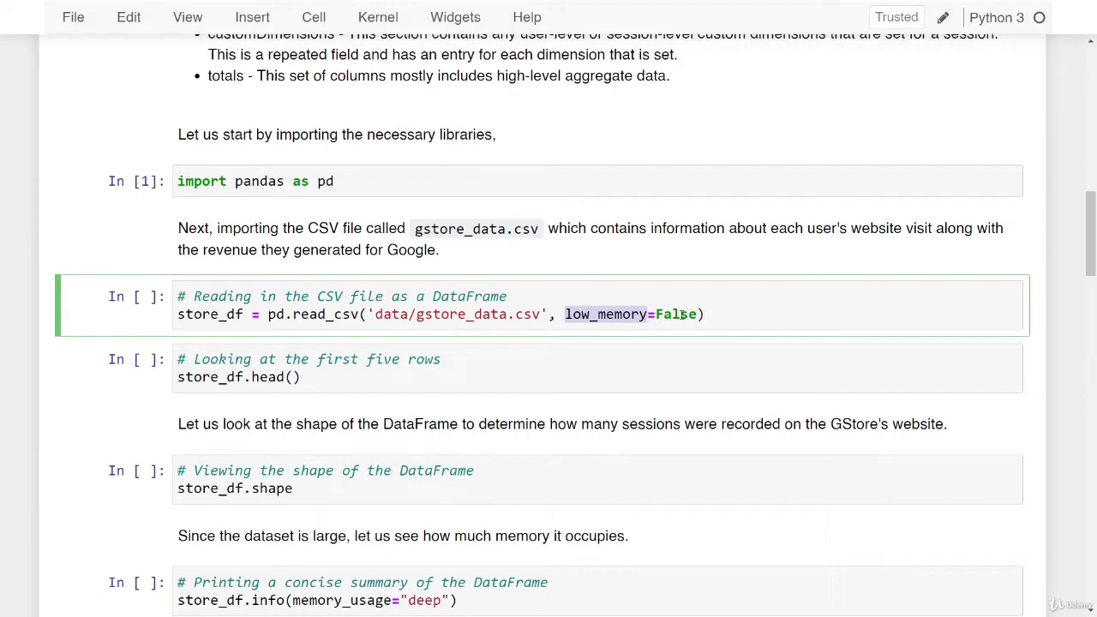
{"action": "double_click", "coordinate": [664, 315]}
{"action": "left_click", "coordinate": [702, 315]}
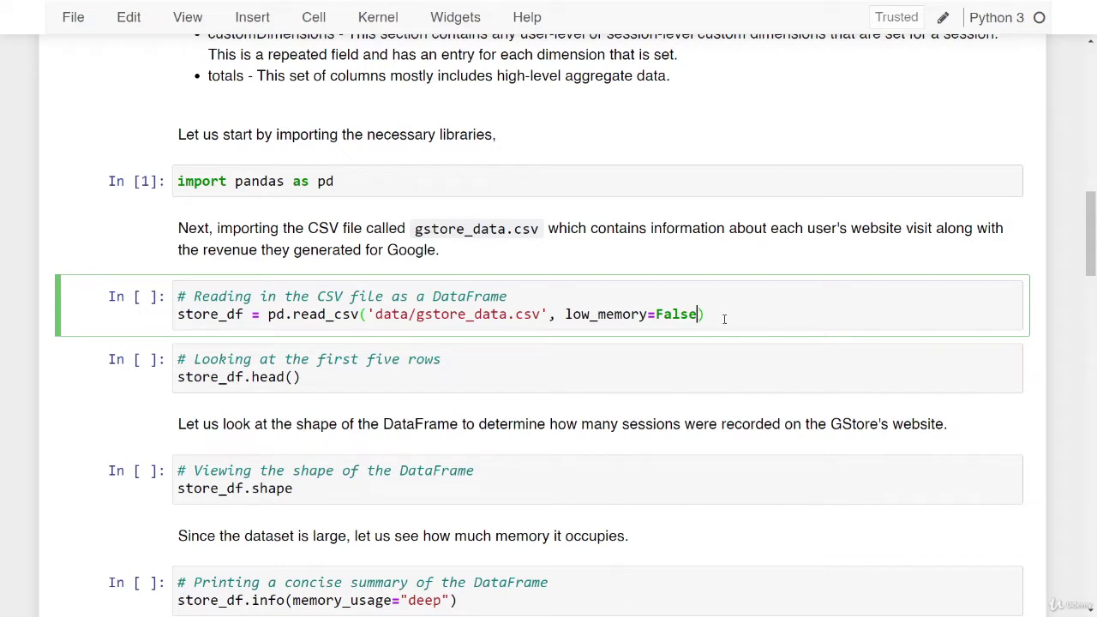
{"action": "left_click_drag", "start_coordinate": [725, 318], "coordinate": [269, 315]}
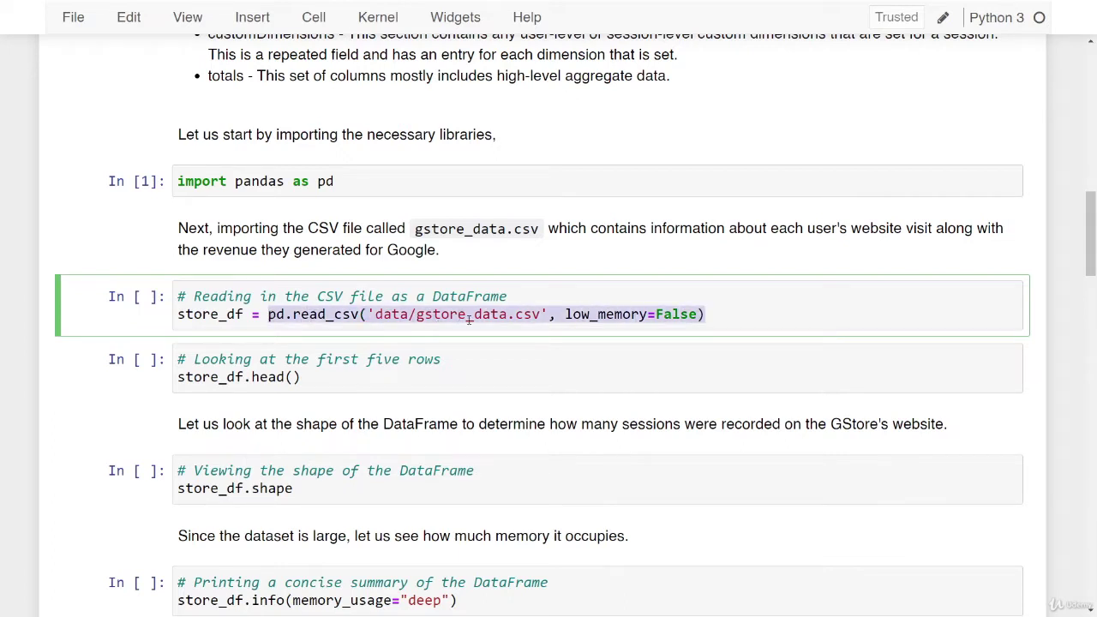
{"action": "double_click", "coordinate": [213, 315]}
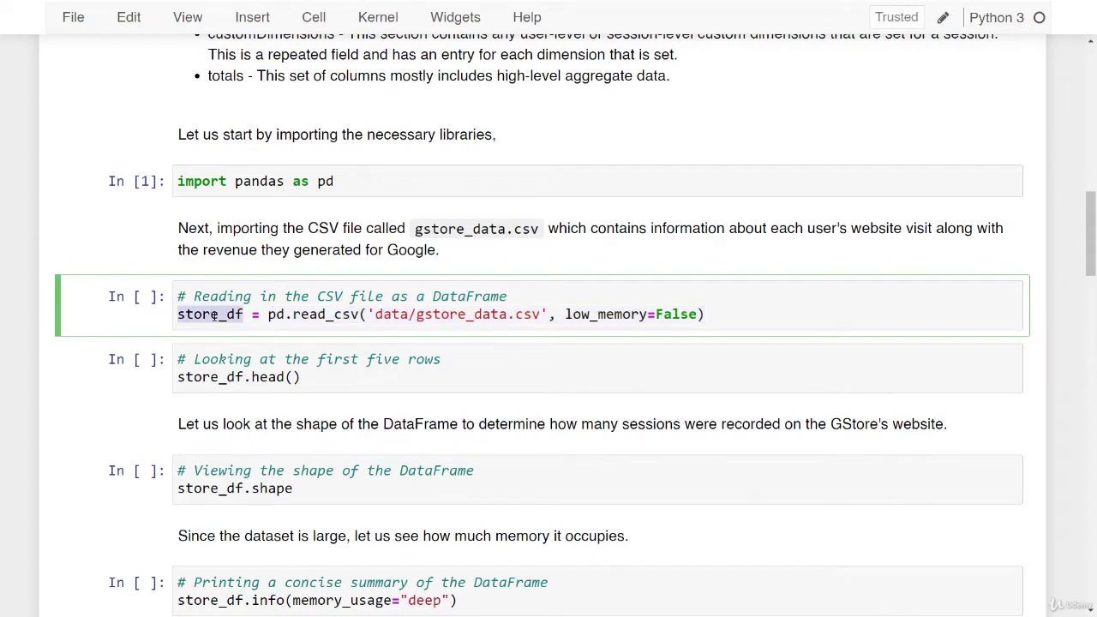
{"action": "left_click", "coordinate": [718, 314]}
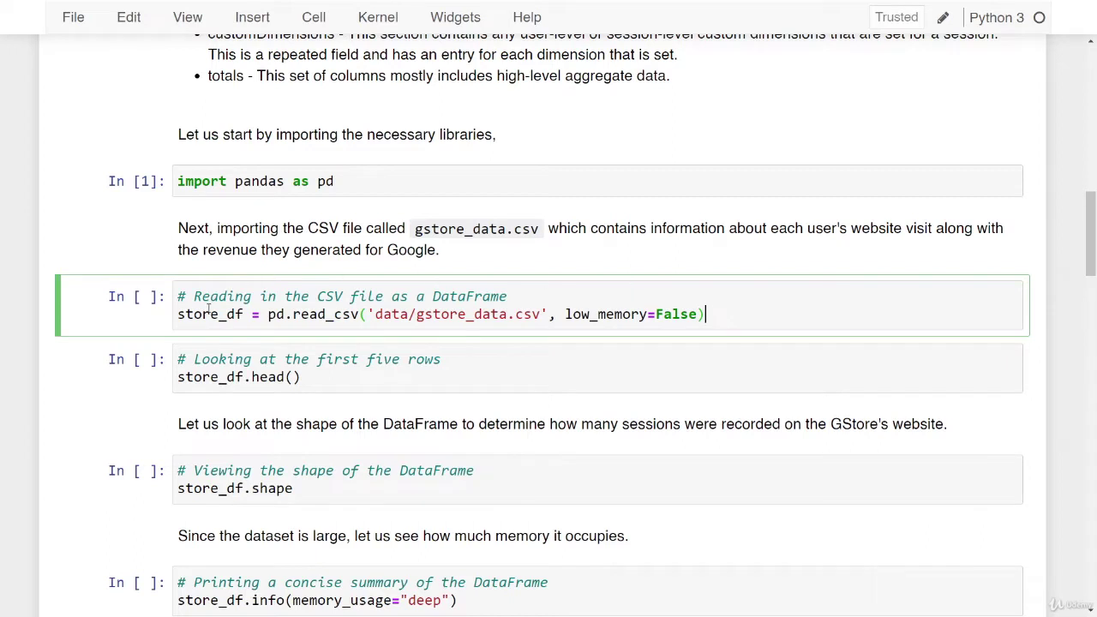
{"action": "key", "text": "shift+Return"}
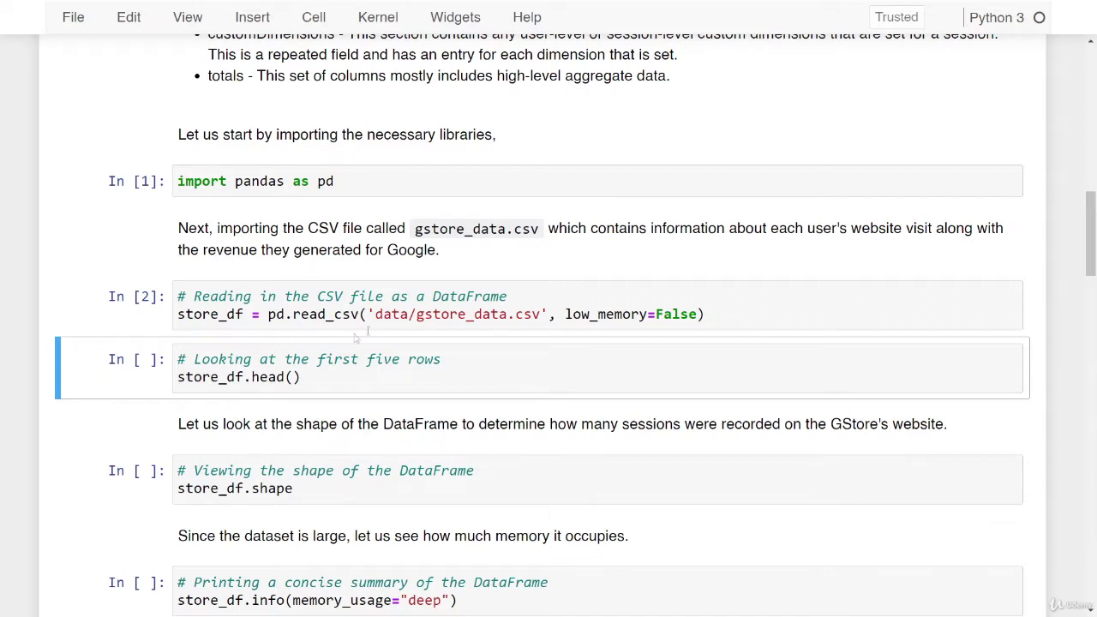
Step: Run store_df.head() and browse the 5 rows × 55 columns preview table
{"action": "left_click_drag", "start_coordinate": [300, 377], "coordinate": [143, 379]}
{"action": "left_click", "coordinate": [345, 384]}
{"action": "key", "text": "shift+Return"}
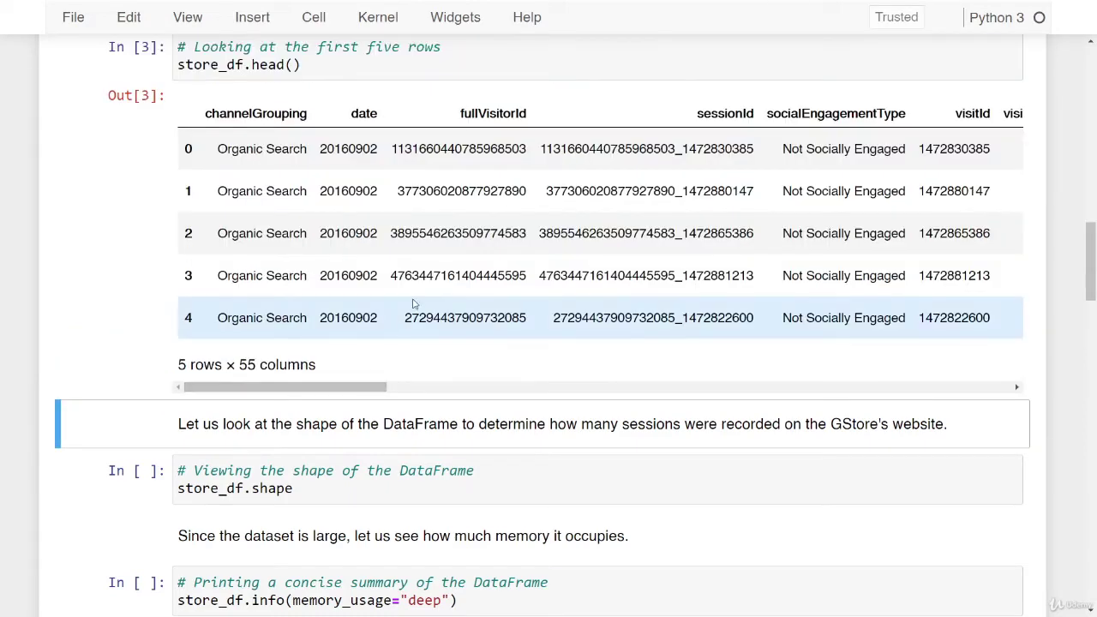
{"action": "scroll", "coordinate": [350, 314], "scroll_direction": "up", "scroll_amount": 1}
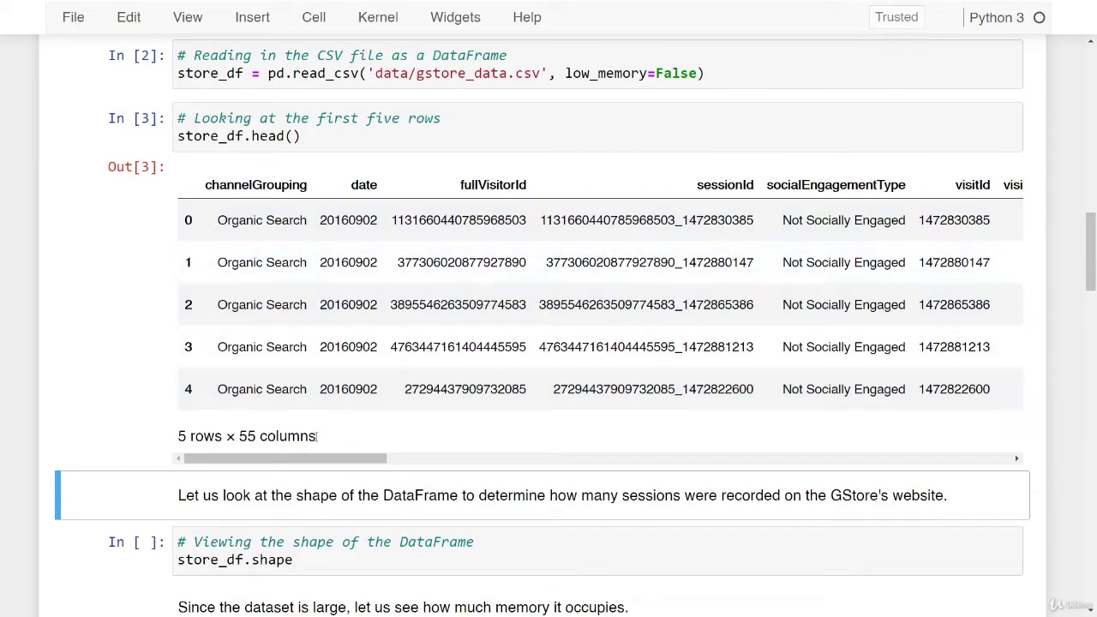
{"action": "left_click_drag", "start_coordinate": [324, 458], "coordinate": [290, 477]}
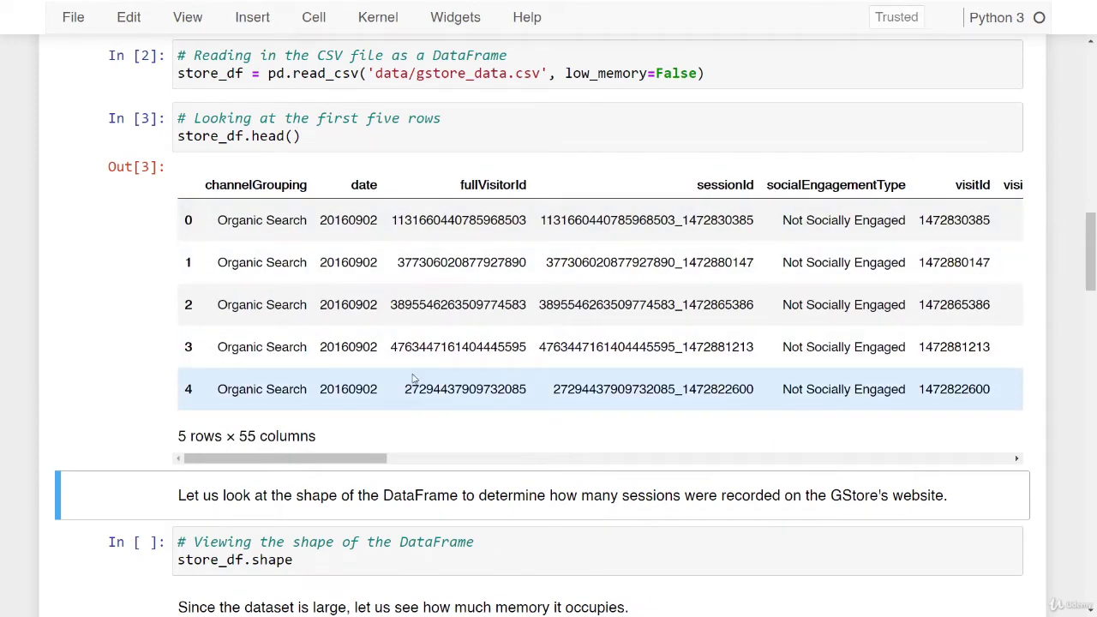
{"action": "scroll", "coordinate": [412, 379], "scroll_direction": "down", "scroll_amount": 5}
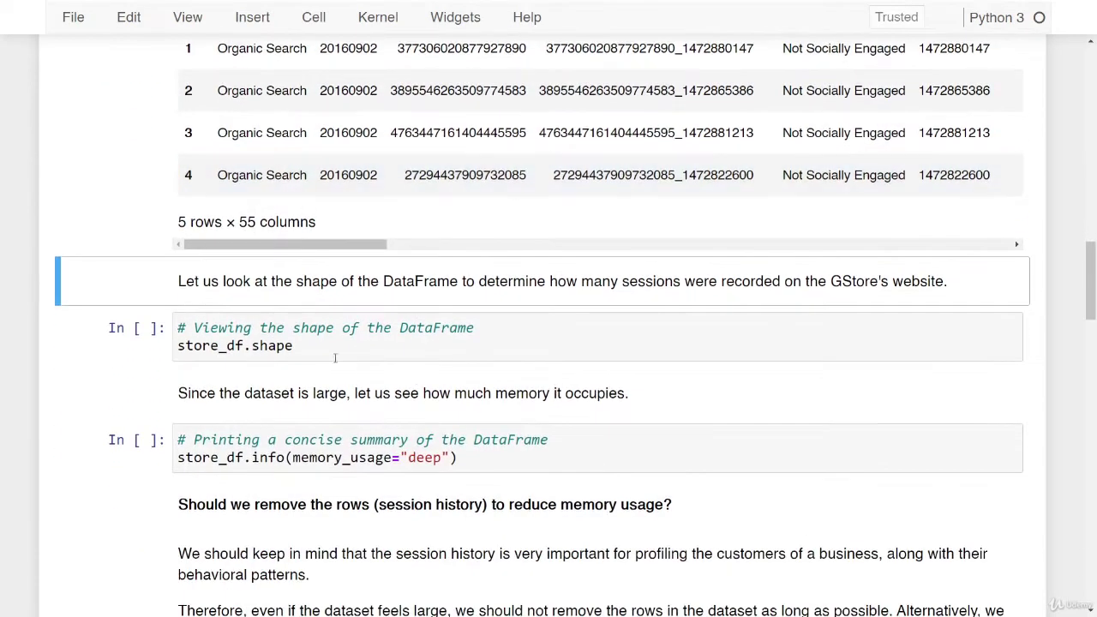
Step: Run store_df.shape and note the result: 903653 rows and 55 columns
{"action": "double_click", "coordinate": [290, 346]}
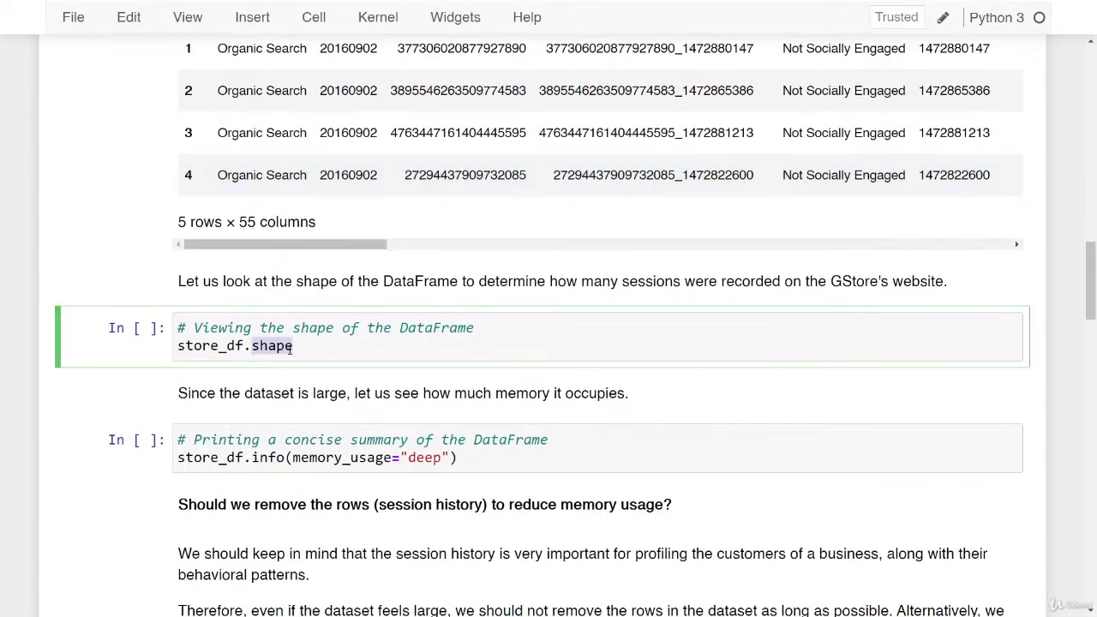
{"action": "double_click", "coordinate": [214, 346]}
{"action": "left_click", "coordinate": [347, 347]}
{"action": "key", "text": "shift+Return"}
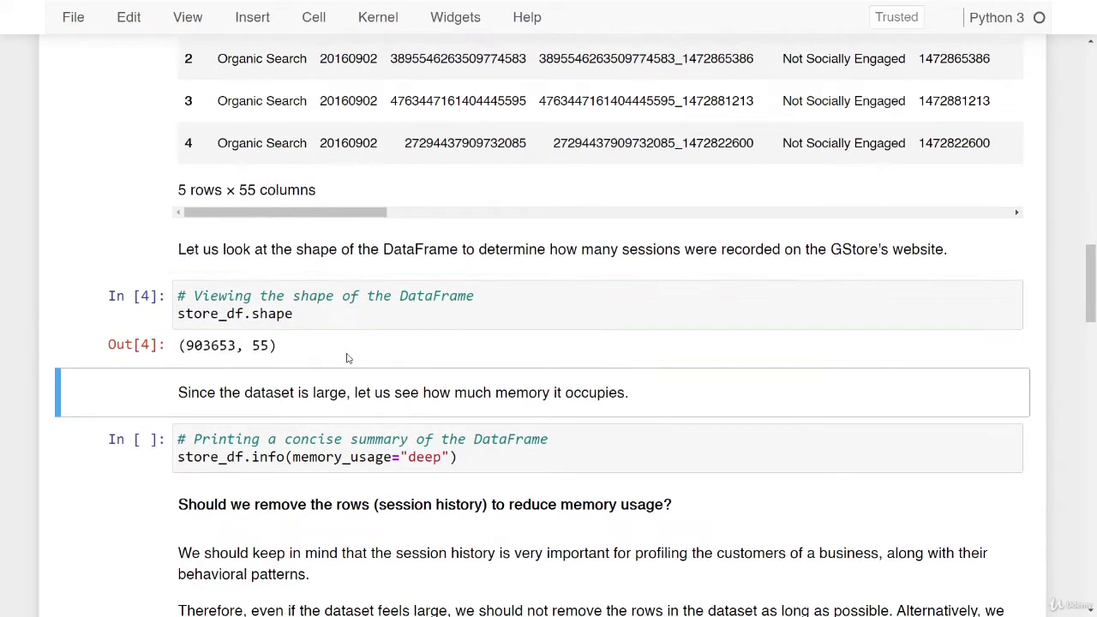
{"action": "double_click", "coordinate": [206, 347]}
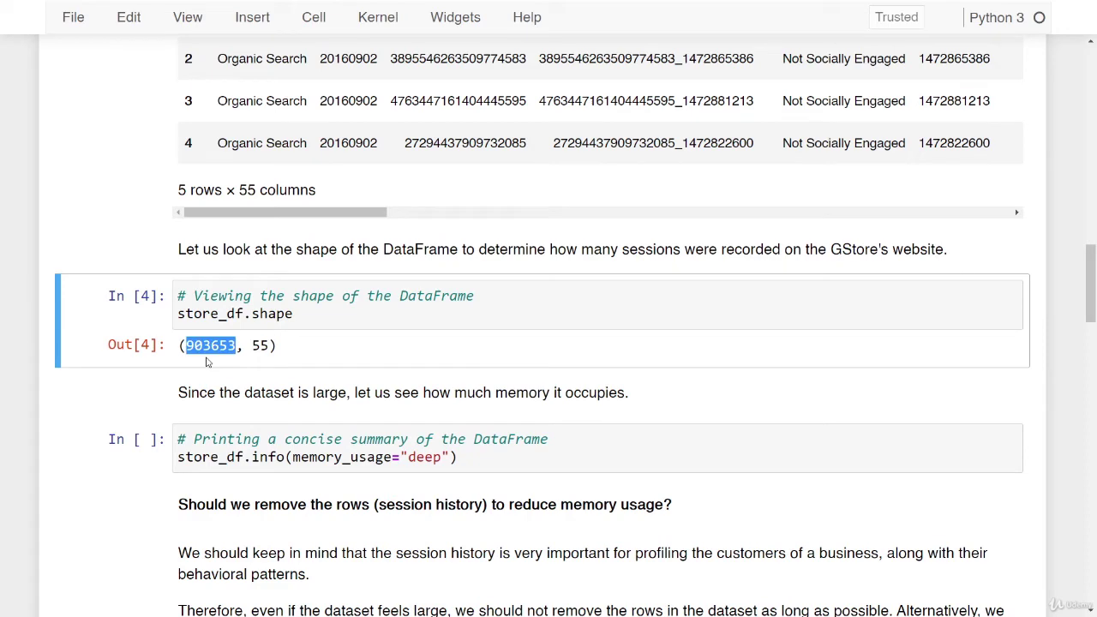
{"action": "scroll", "coordinate": [206, 362], "scroll_direction": "up", "scroll_amount": 3}
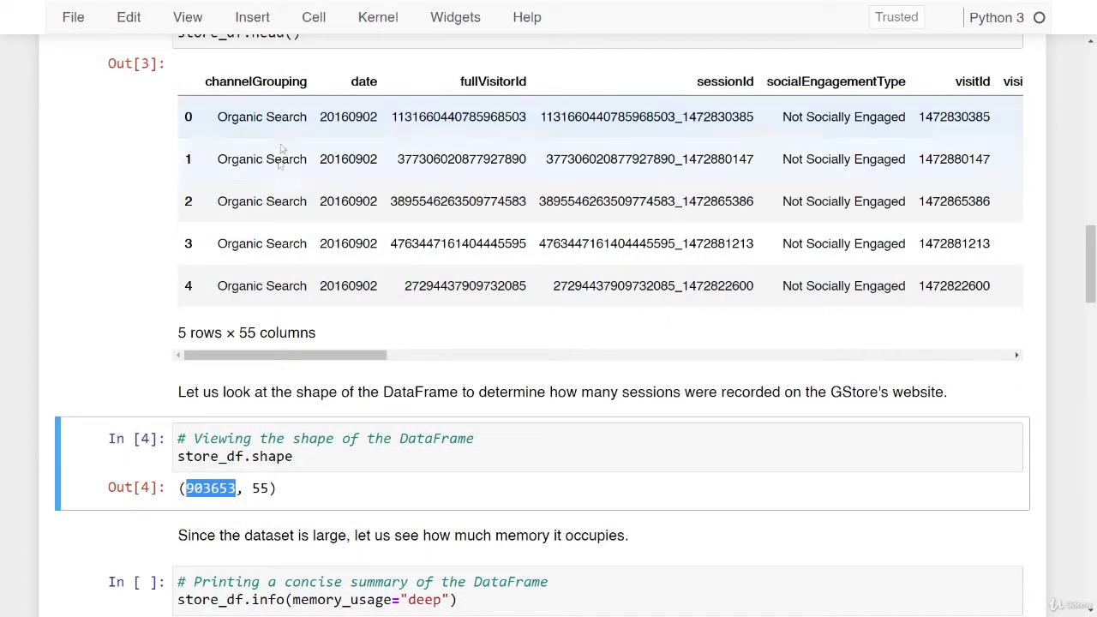
{"action": "double_click", "coordinate": [260, 487]}
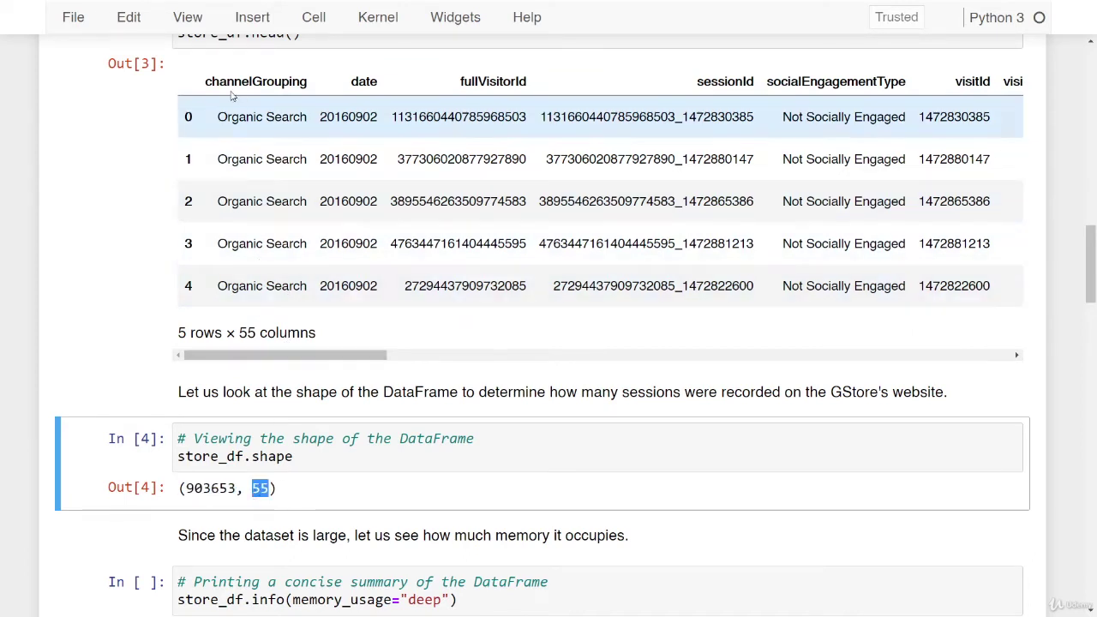
{"action": "left_click", "coordinate": [288, 76]}
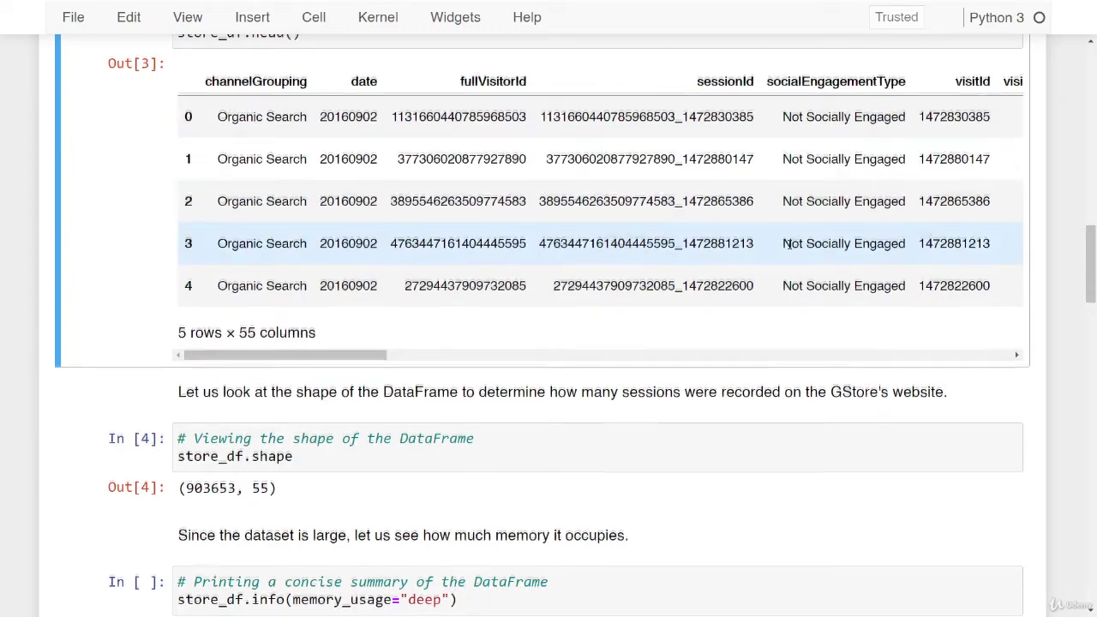
{"action": "scroll", "coordinate": [580, 312], "scroll_direction": "down", "scroll_amount": 5}
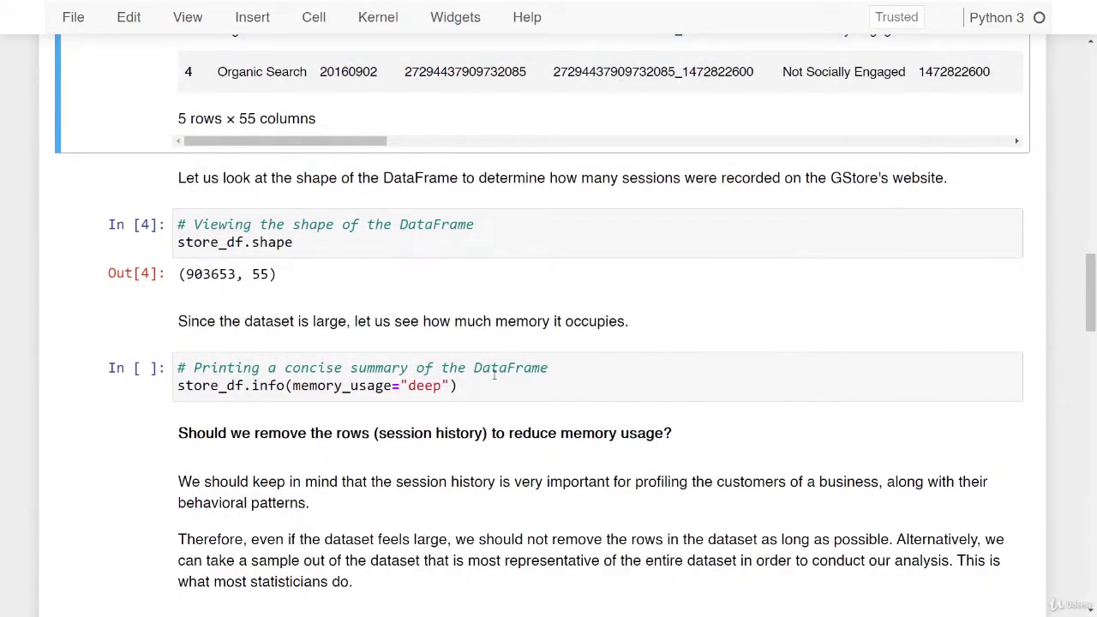
Step: Execute store_df.info(memory_usage="deep") for a deep memory summary
{"action": "left_click", "coordinate": [494, 387]}
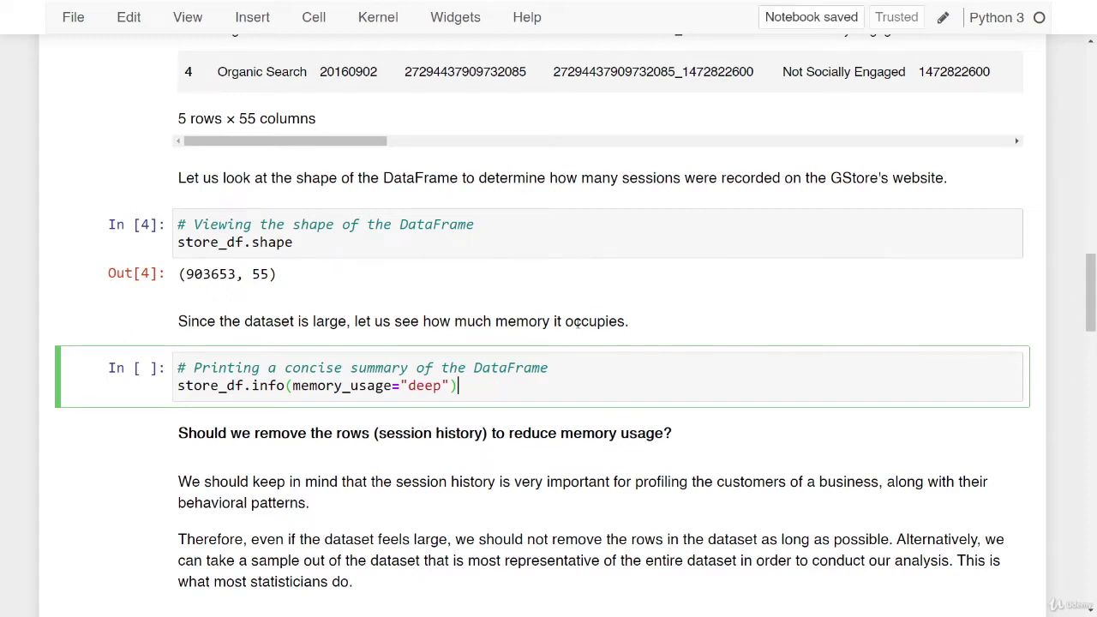
{"action": "double_click", "coordinate": [276, 386]}
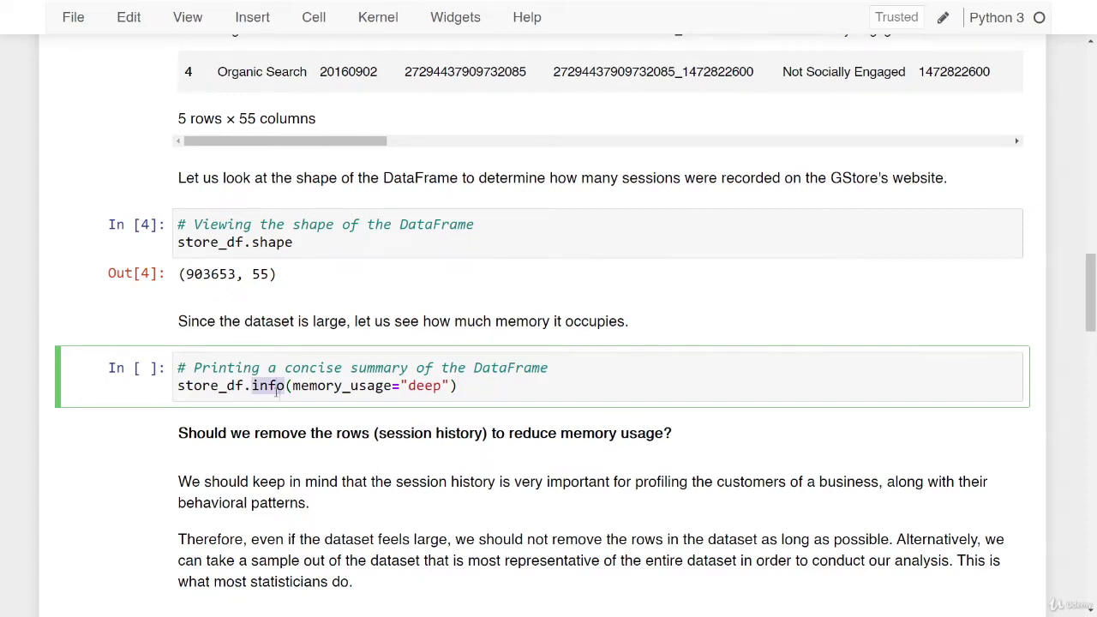
{"action": "double_click", "coordinate": [206, 389]}
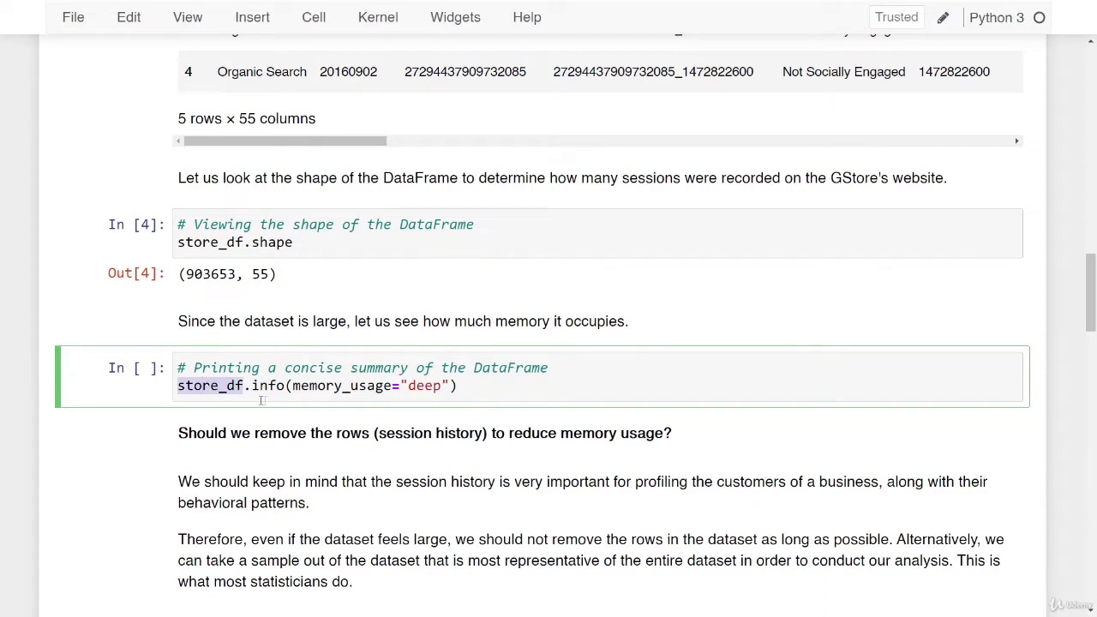
{"action": "double_click", "coordinate": [327, 386]}
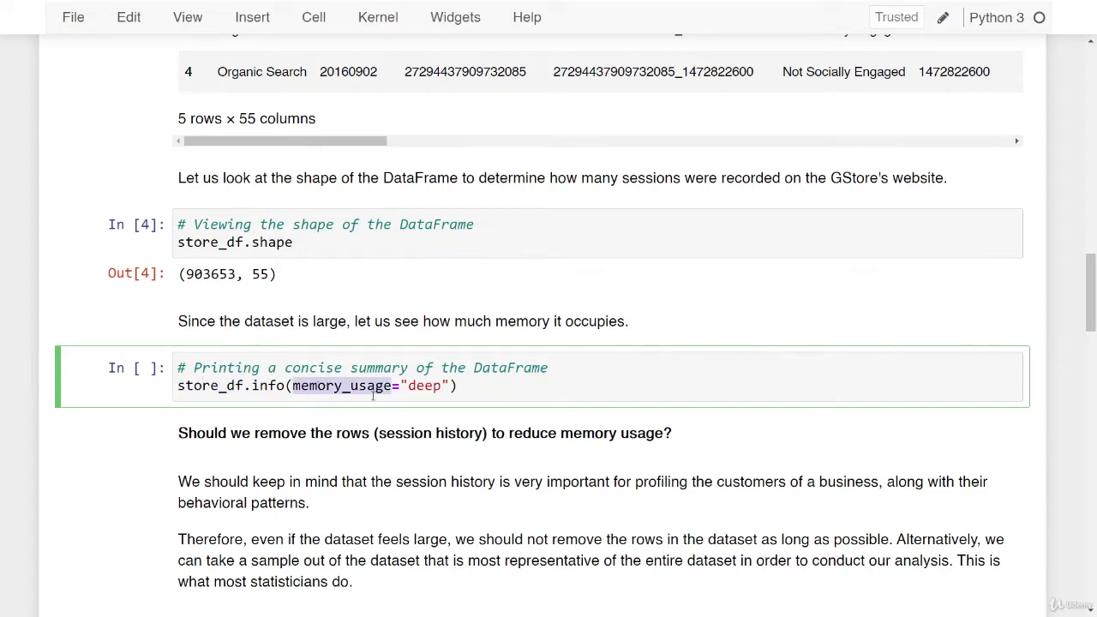
{"action": "left_click_drag", "start_coordinate": [400, 387], "coordinate": [450, 387]}
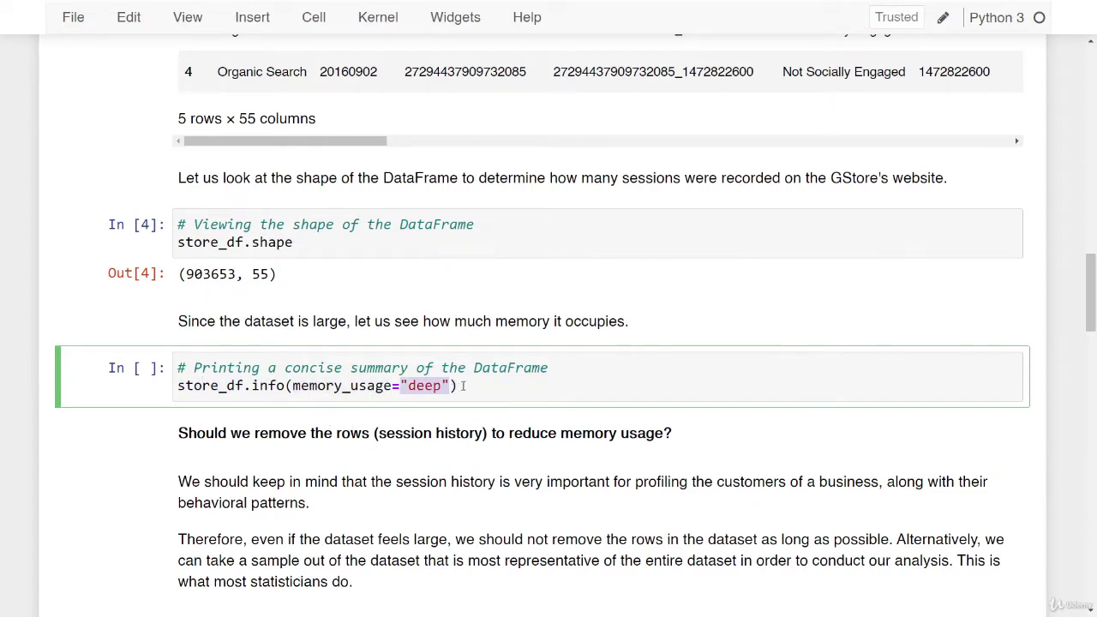
{"action": "left_click", "coordinate": [462, 387]}
{"action": "key", "text": "shift+Return"}
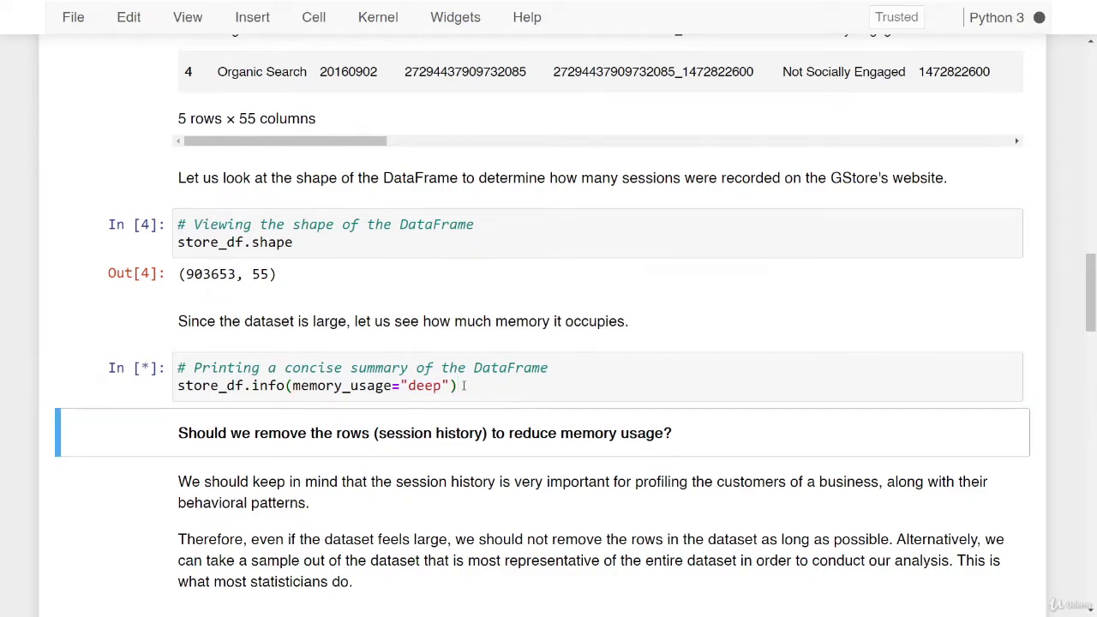
Step: Scroll through the info output listing all 55 columns, non-null counts and dtypes
{"action": "scroll", "coordinate": [462, 390], "scroll_direction": "up", "scroll_amount": 10}
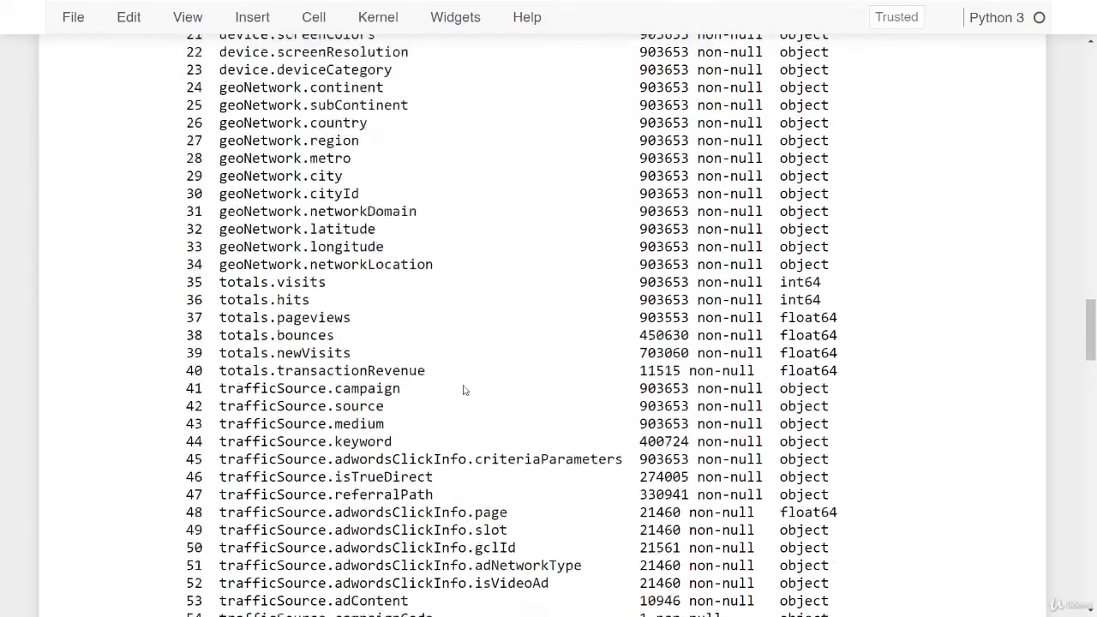
{"action": "scroll", "coordinate": [463, 391], "scroll_direction": "up", "scroll_amount": 2}
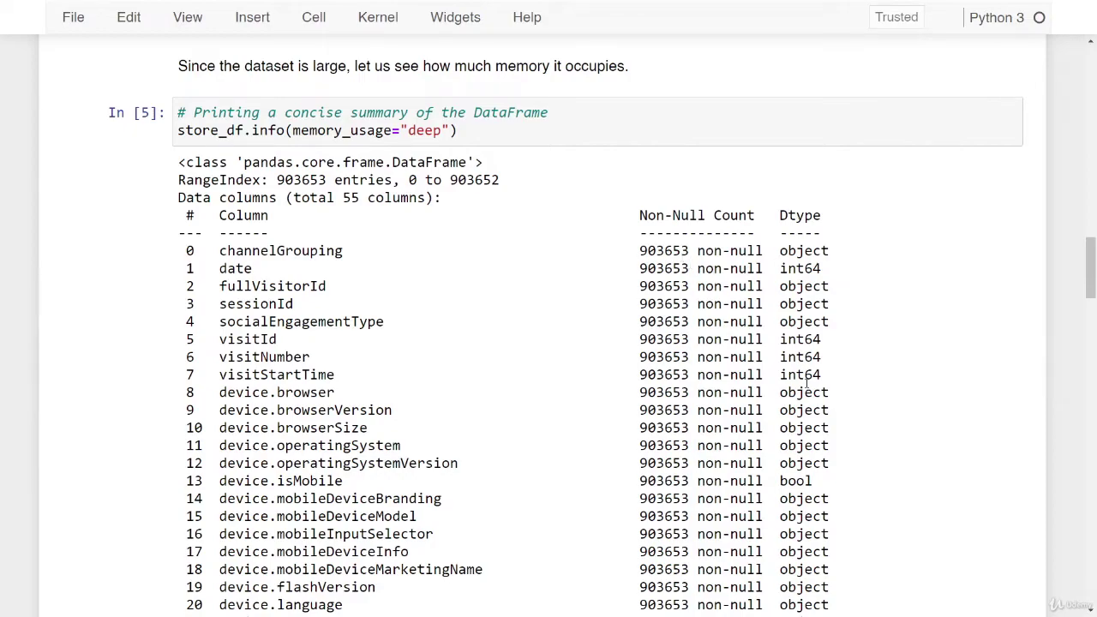
{"action": "scroll", "coordinate": [800, 272], "scroll_direction": "down", "scroll_amount": 3}
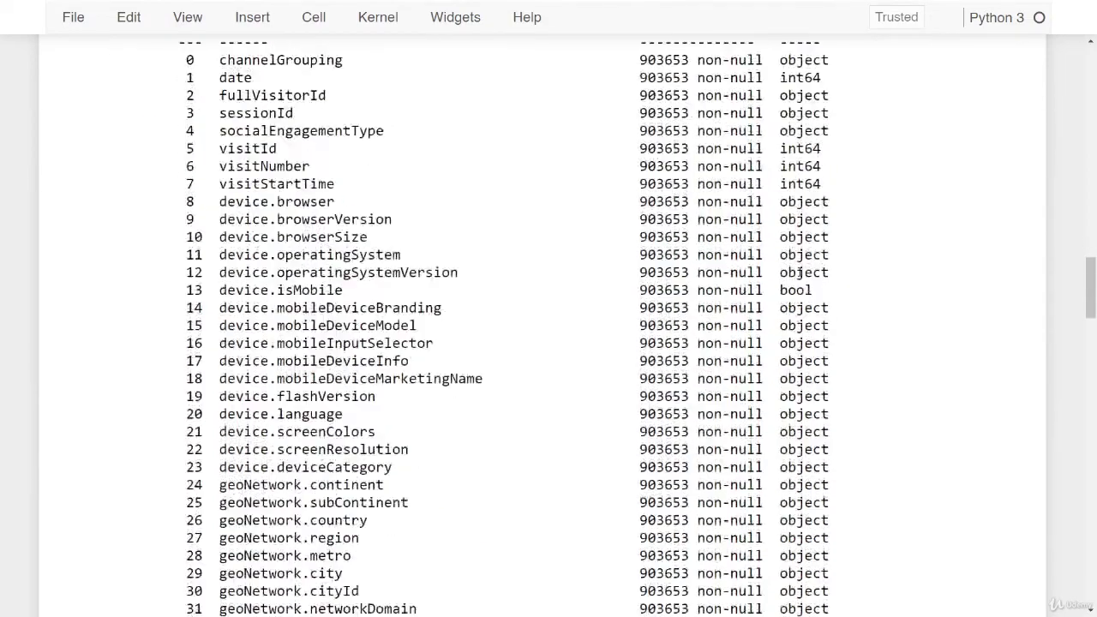
{"action": "scroll", "coordinate": [799, 272], "scroll_direction": "down", "scroll_amount": 2}
{"action": "scroll", "coordinate": [799, 272], "scroll_direction": "up", "scroll_amount": 4}
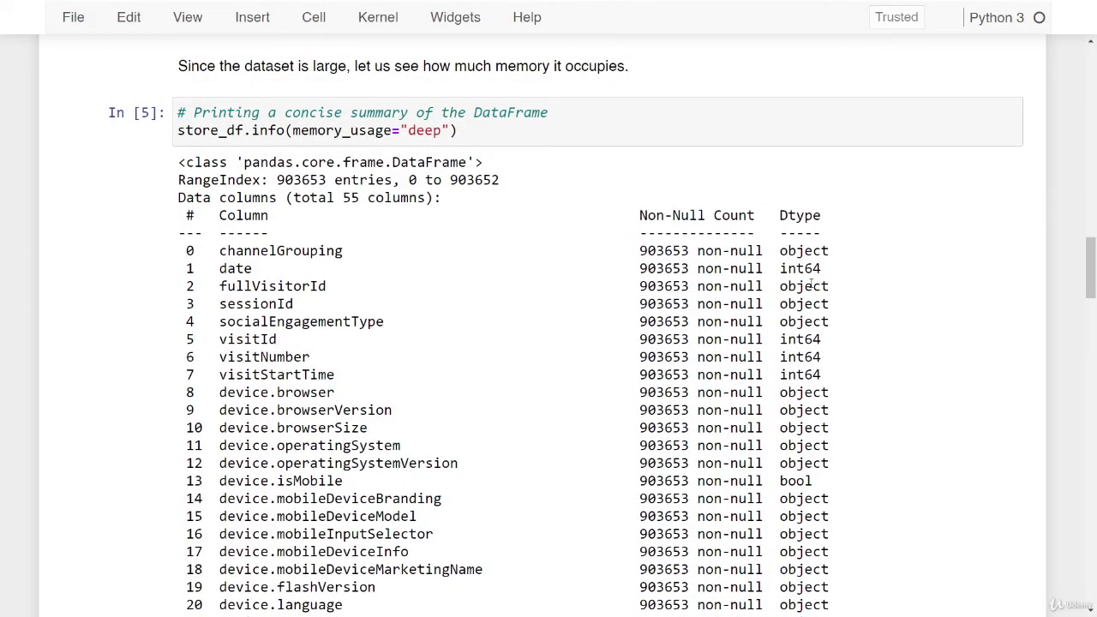
{"action": "scroll", "coordinate": [793, 271], "scroll_direction": "down", "scroll_amount": 1}
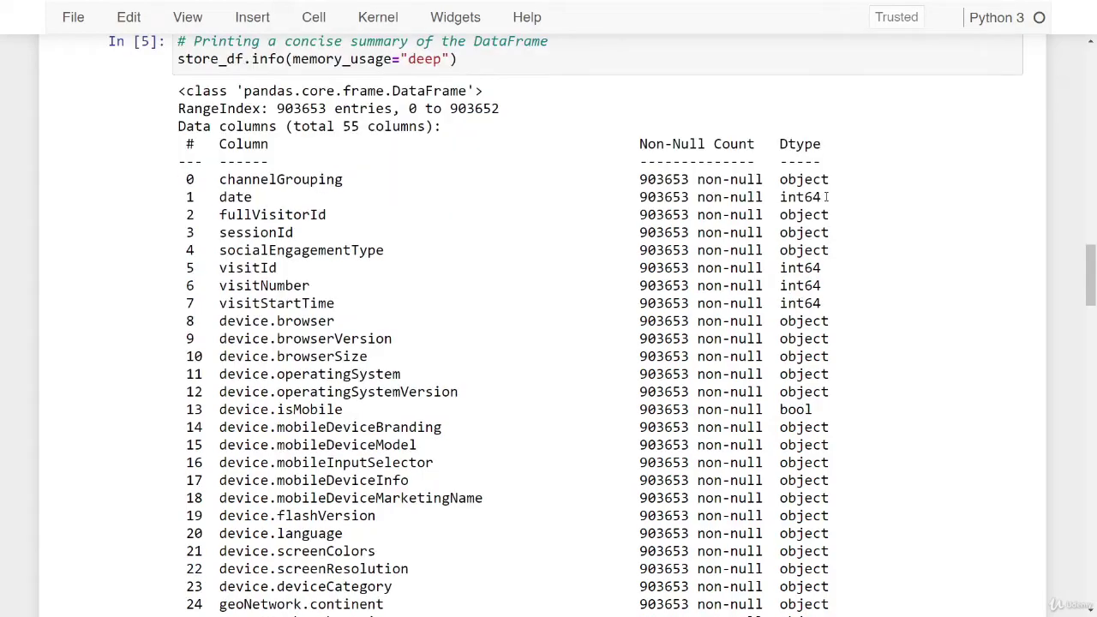
{"action": "scroll", "coordinate": [847, 274], "scroll_direction": "down", "scroll_amount": 1}
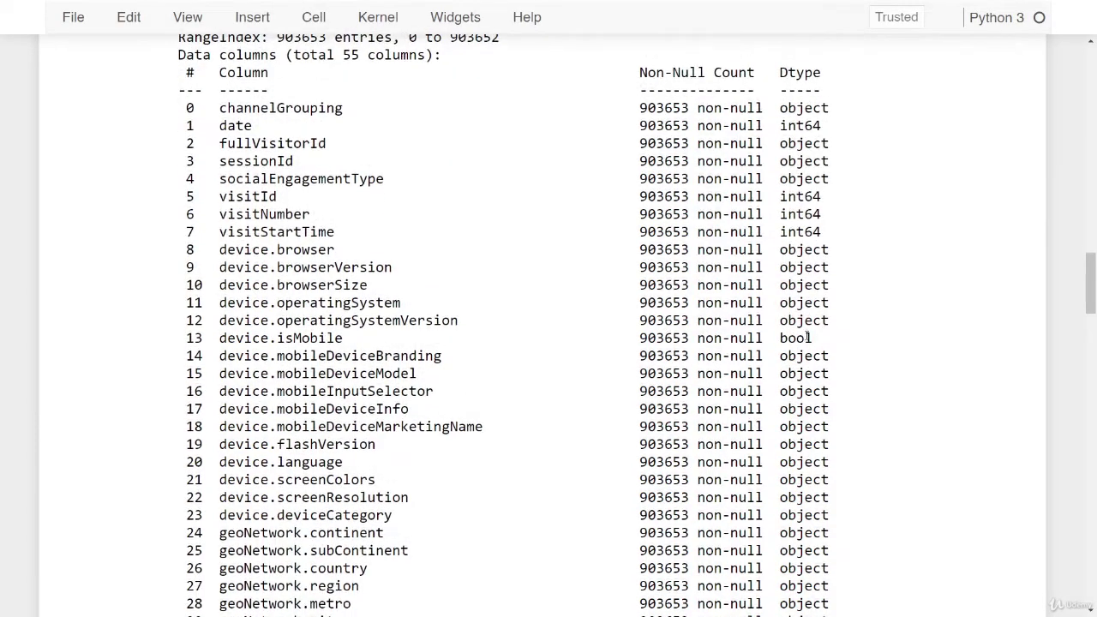
{"action": "scroll", "coordinate": [877, 351], "scroll_direction": "down", "scroll_amount": 6}
{"action": "scroll", "coordinate": [876, 352], "scroll_direction": "down", "scroll_amount": 1}
{"action": "scroll", "coordinate": [876, 353], "scroll_direction": "up", "scroll_amount": 7}
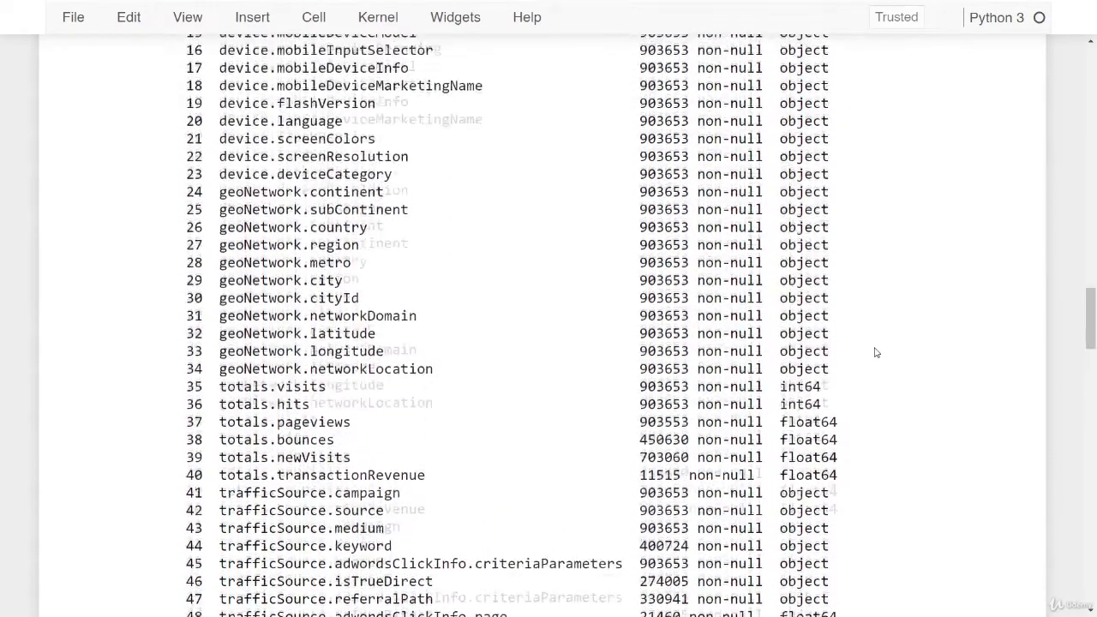
{"action": "scroll", "coordinate": [876, 352], "scroll_direction": "down", "scroll_amount": 5}
{"action": "scroll", "coordinate": [876, 352], "scroll_direction": "down", "scroll_amount": 5}
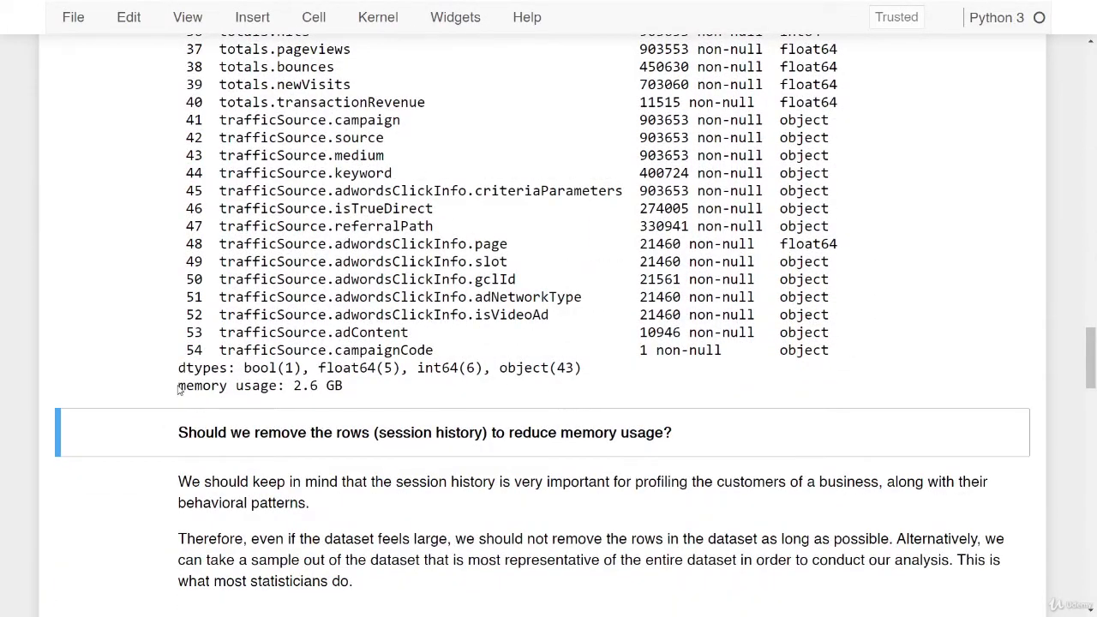
Step: Point out the 2.6 GB memory usage line at the end of the output
{"action": "left_click_drag", "start_coordinate": [178, 386], "coordinate": [277, 386]}
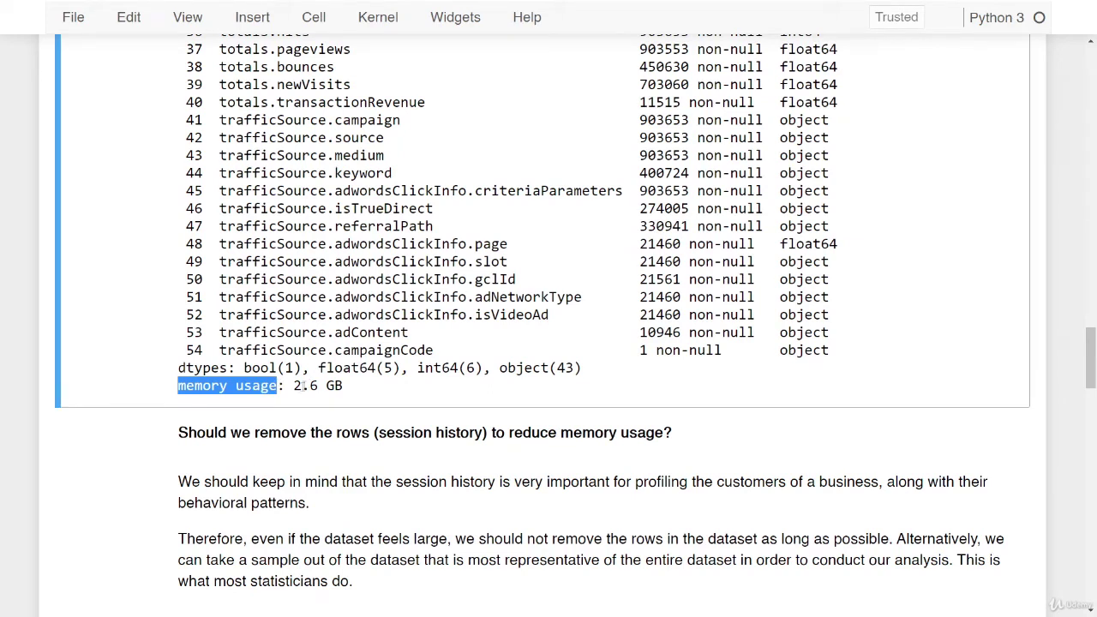
{"action": "left_click_drag", "start_coordinate": [294, 387], "coordinate": [343, 386]}
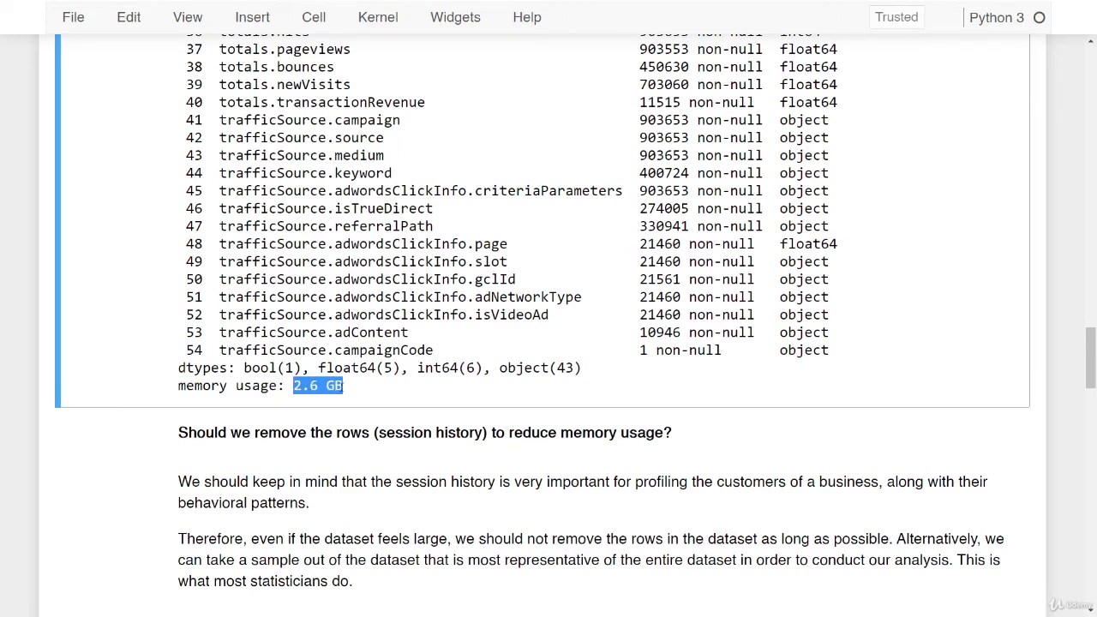
{"action": "left_click", "coordinate": [363, 394]}
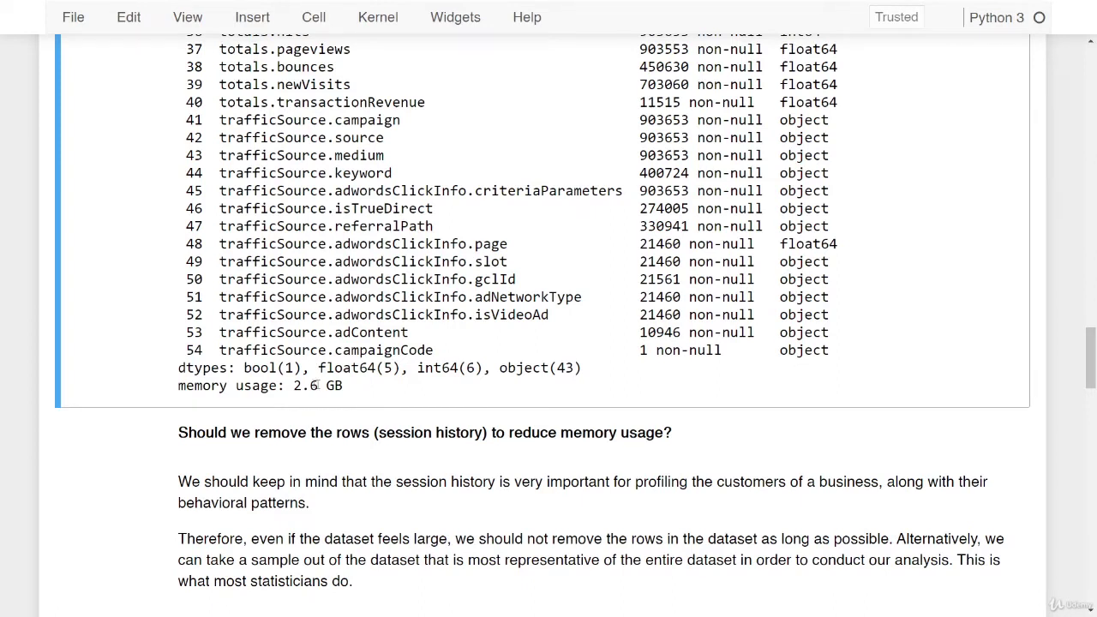
{"action": "left_click_drag", "start_coordinate": [348, 388], "coordinate": [178, 387]}
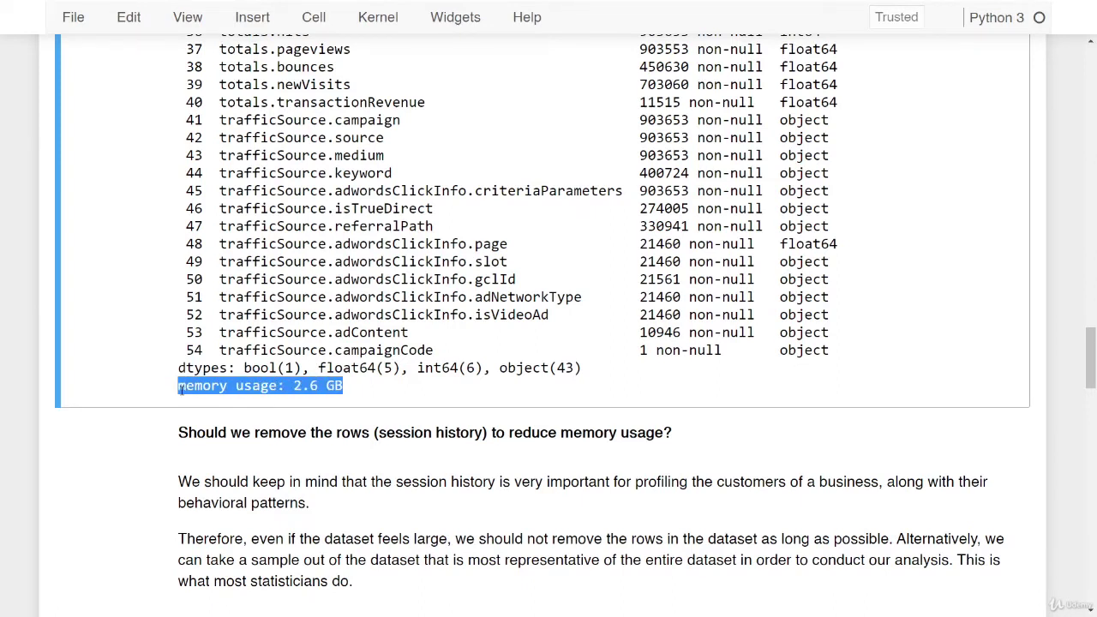
{"action": "left_click", "coordinate": [375, 392]}
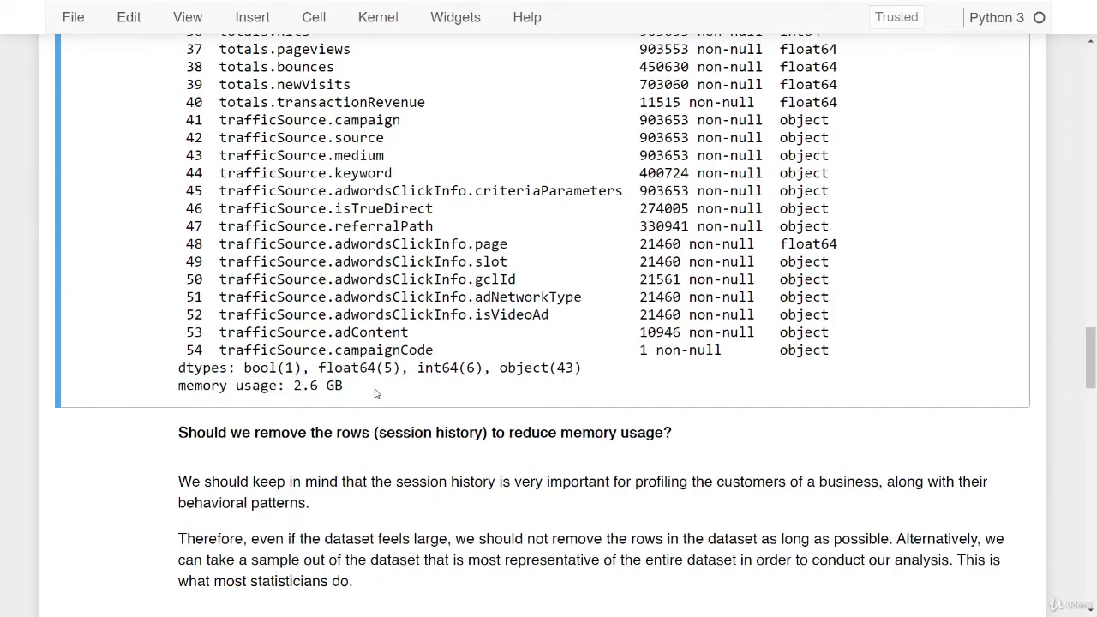
{"action": "left_click", "coordinate": [380, 427]}
Step: Save the notebook with Ctrl+S and move to the store_df.columns cell in the remove-columns section
{"action": "scroll", "coordinate": [377, 429], "scroll_direction": "down", "scroll_amount": 2}
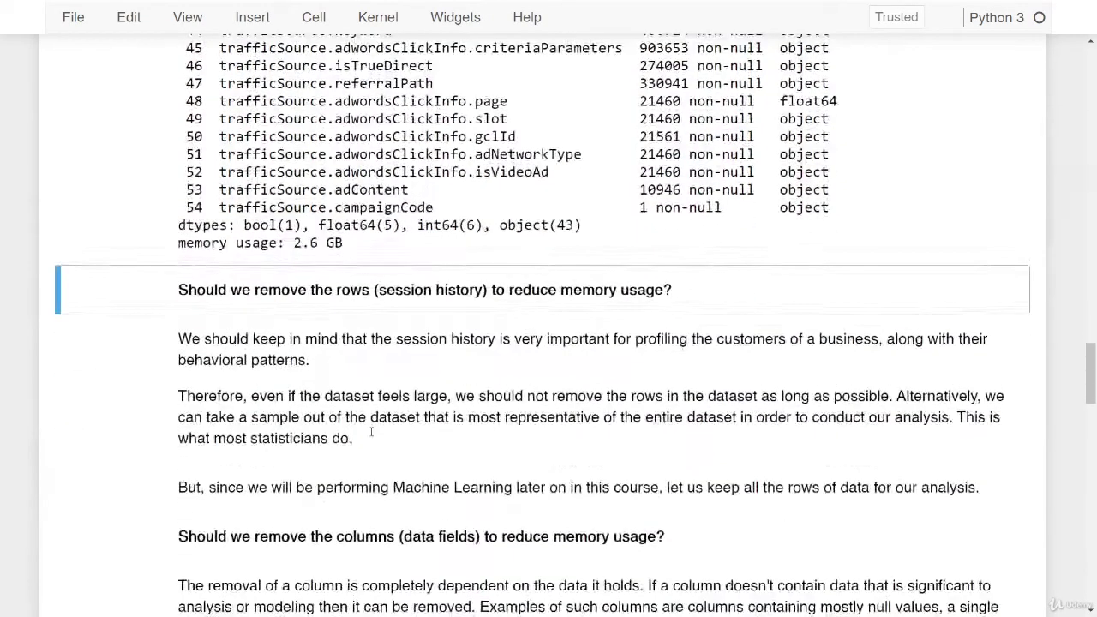
{"action": "scroll", "coordinate": [371, 433], "scroll_direction": "down", "scroll_amount": 1}
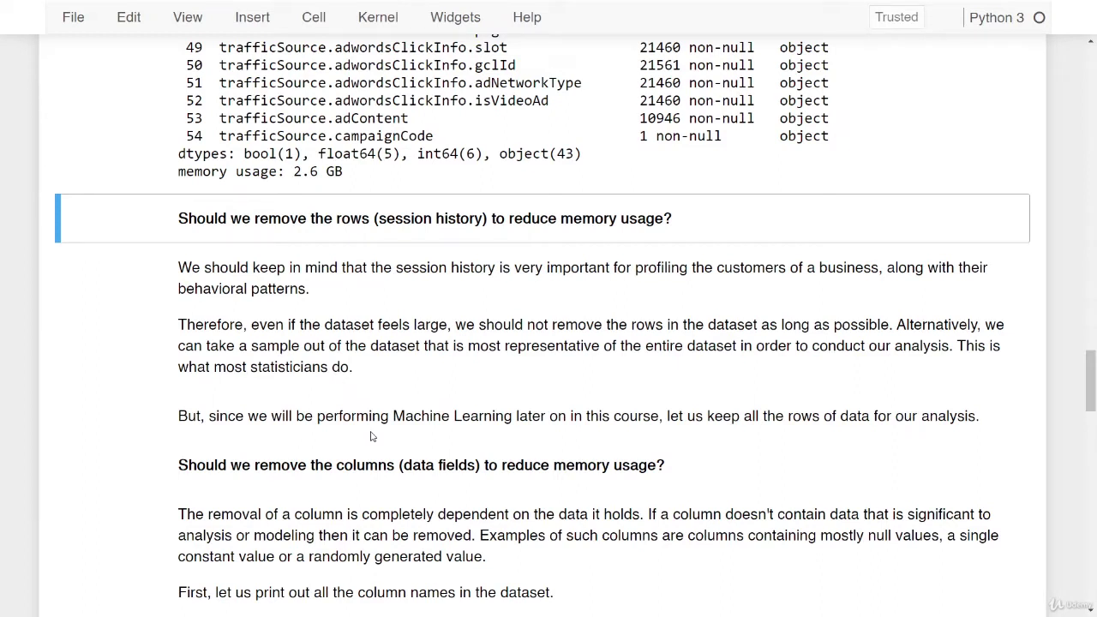
{"action": "key", "text": "ctrl+s"}
{"action": "scroll", "coordinate": [371, 436], "scroll_direction": "down", "scroll_amount": 3}
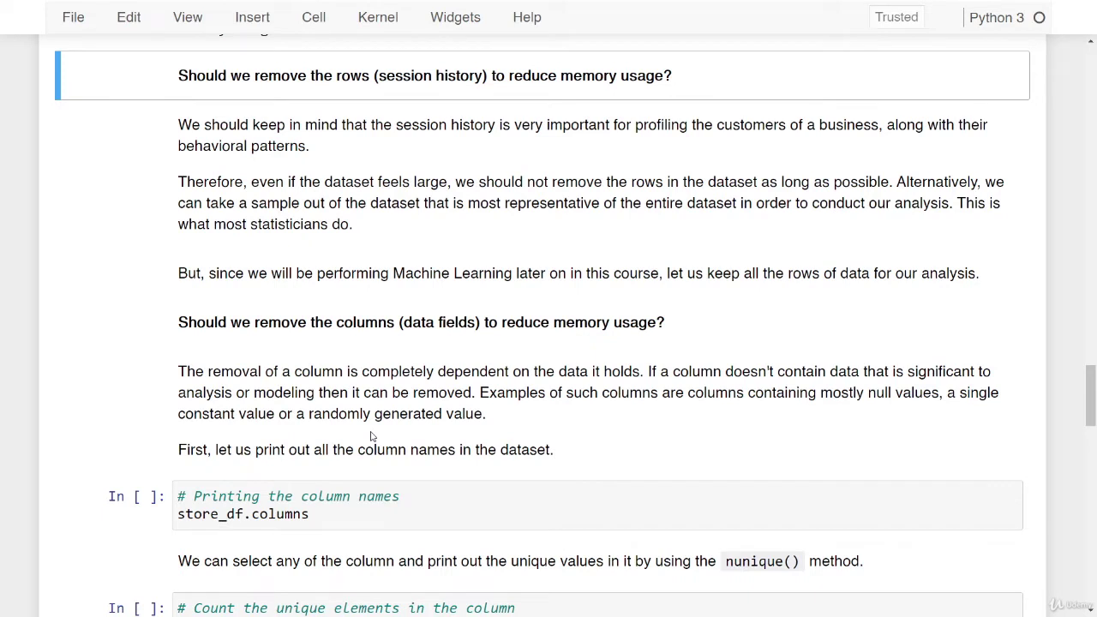
{"action": "left_click", "coordinate": [996, 468]}
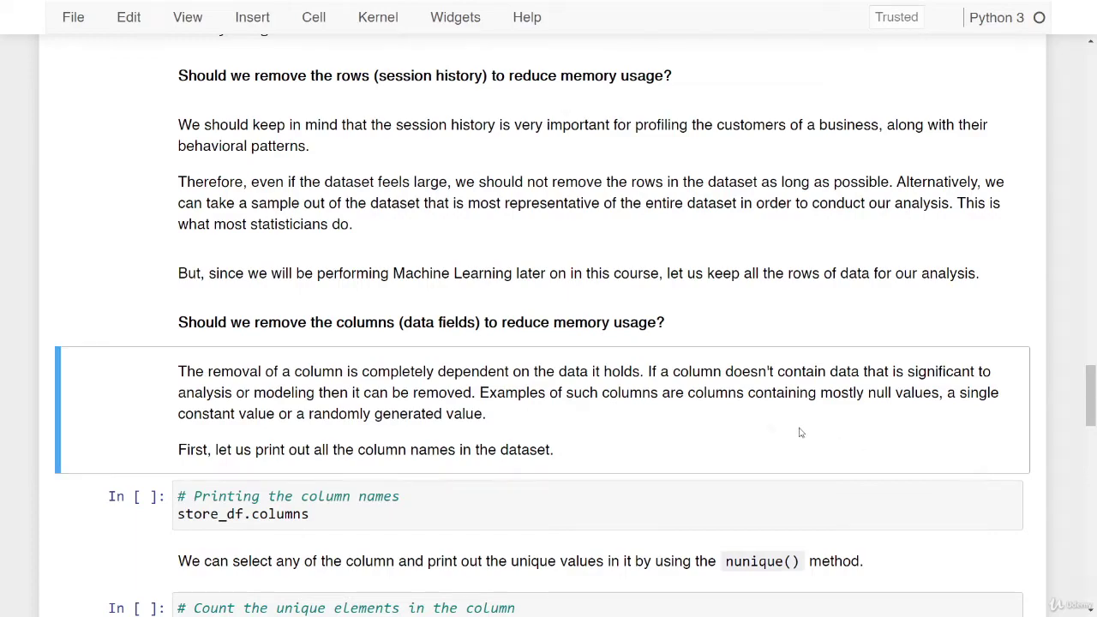
Step: Run store_df.columns and check the names run from channelGrouping to trafficSource.campaignCode
{"action": "scroll", "coordinate": [580, 400], "scroll_direction": "down", "scroll_amount": 2}
{"action": "left_click", "coordinate": [390, 366]}
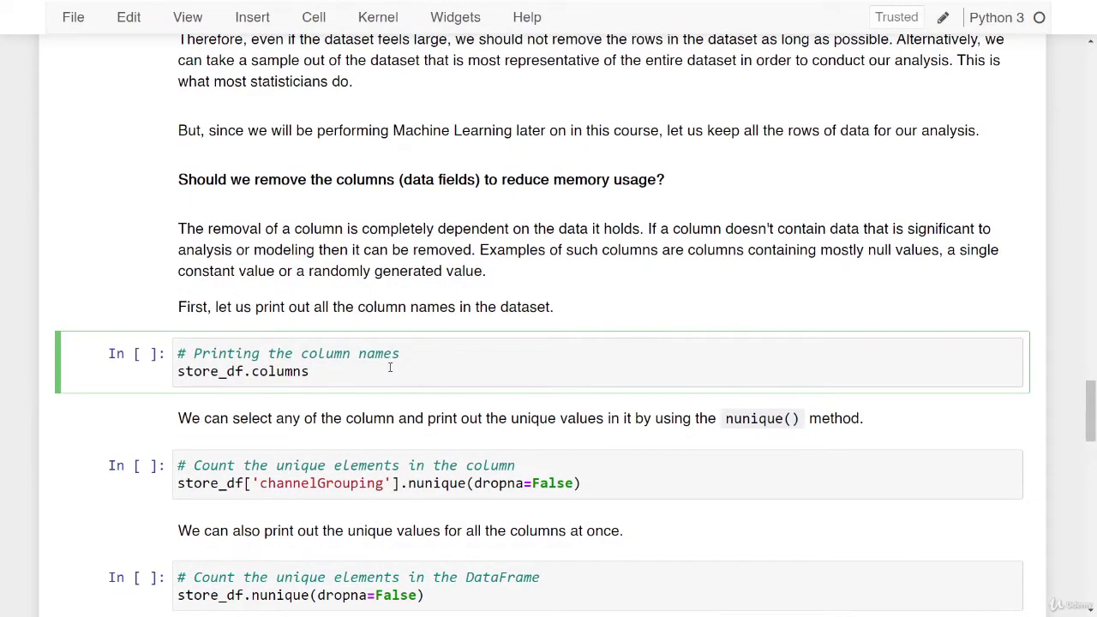
{"action": "key", "text": "shift+Return"}
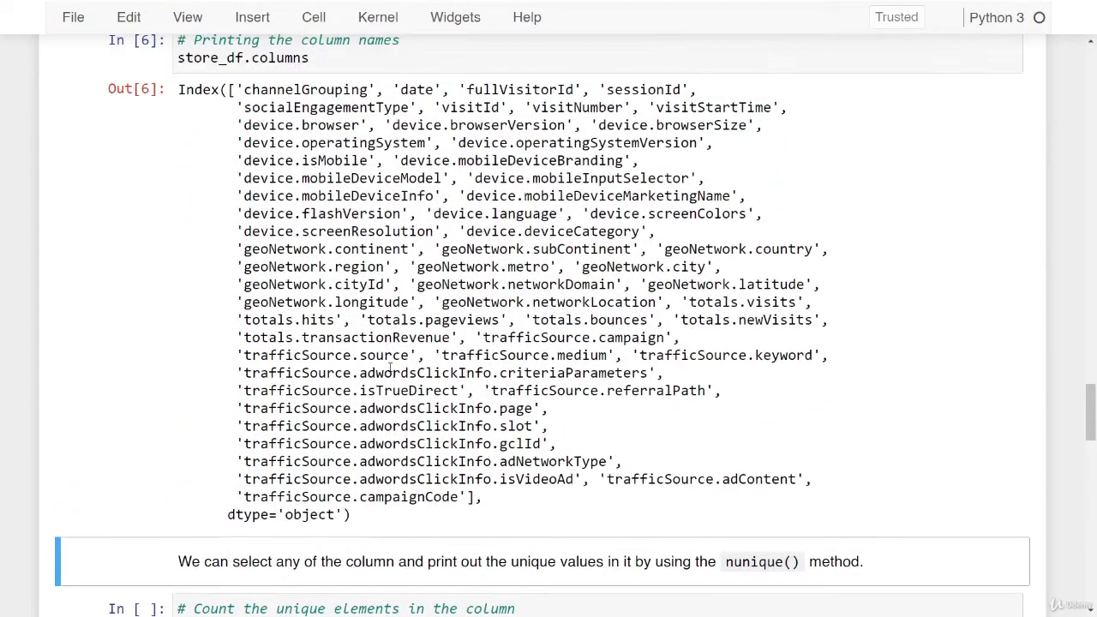
{"action": "double_click", "coordinate": [306, 90]}
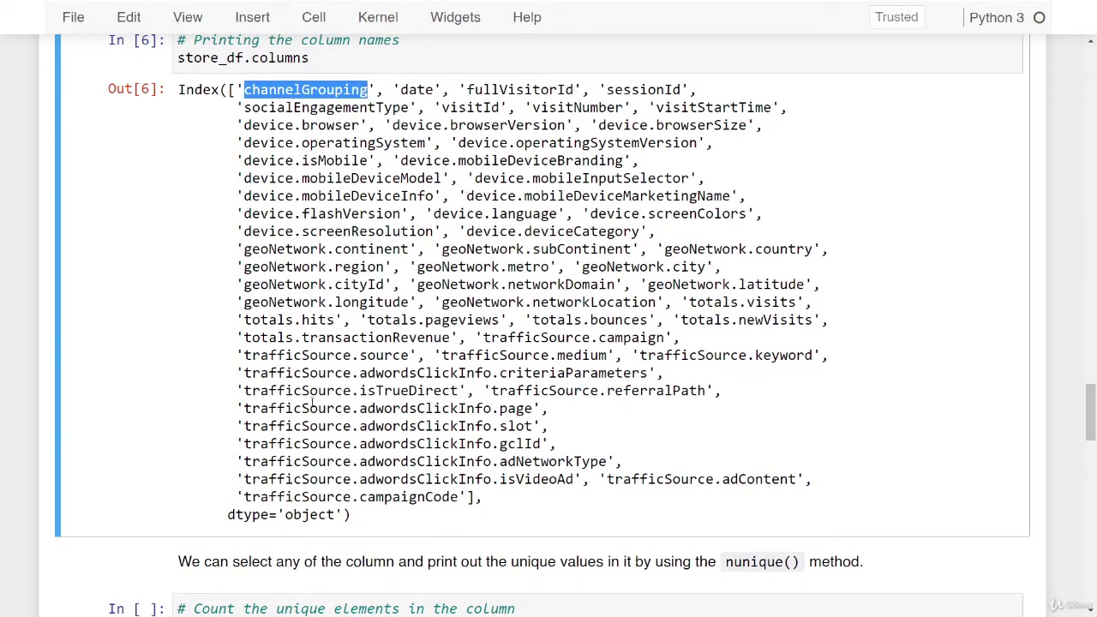
{"action": "left_click", "coordinate": [313, 401]}
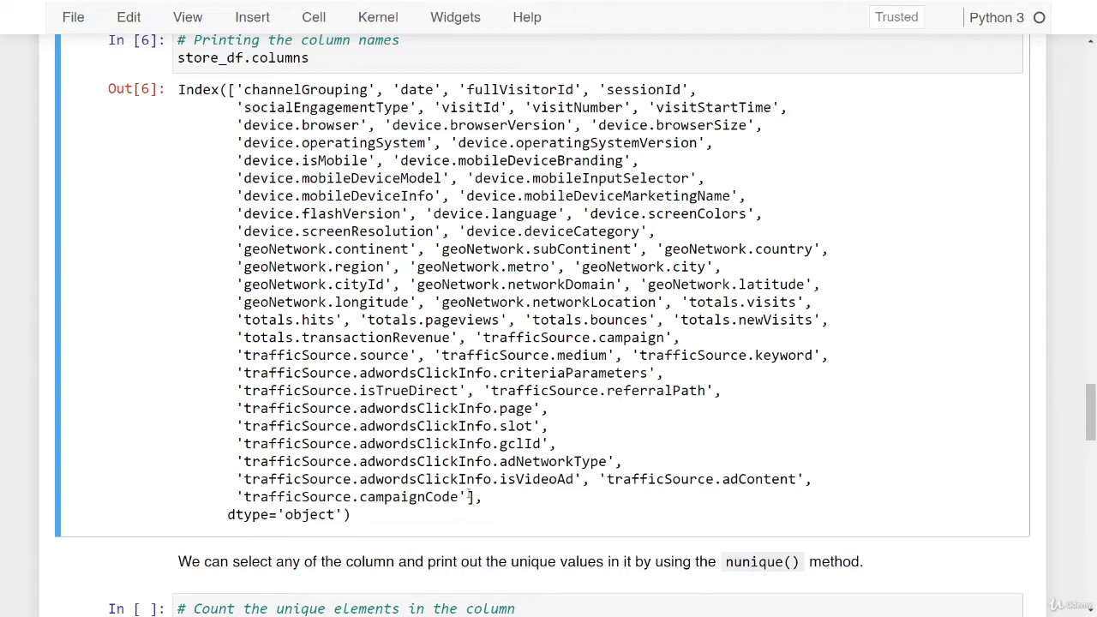
{"action": "left_click_drag", "start_coordinate": [466, 496], "coordinate": [240, 497]}
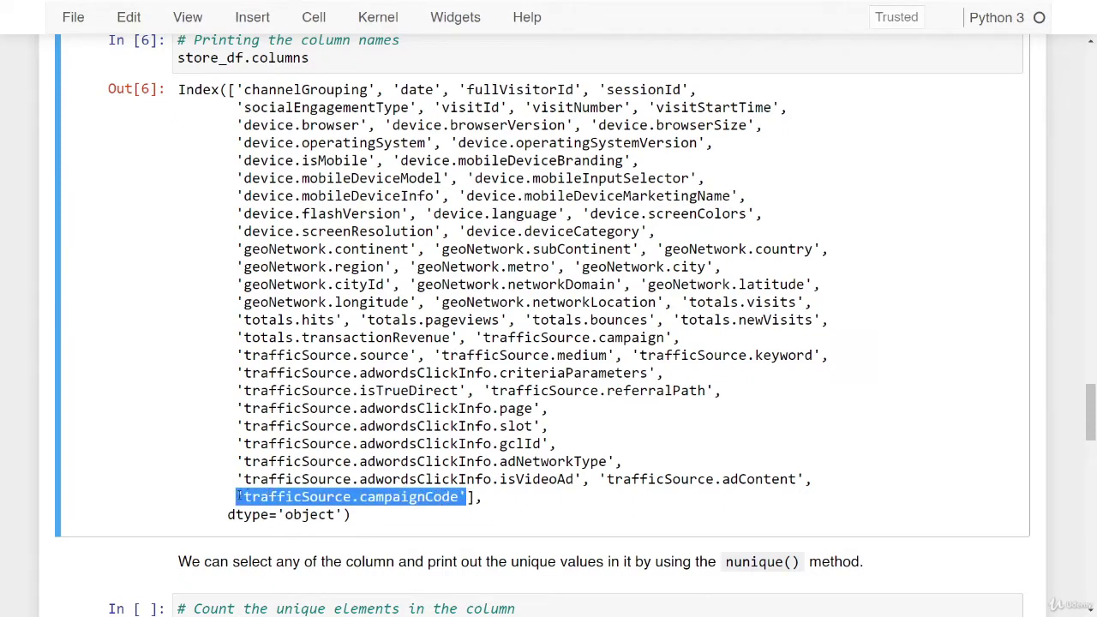
{"action": "left_click", "coordinate": [395, 496]}
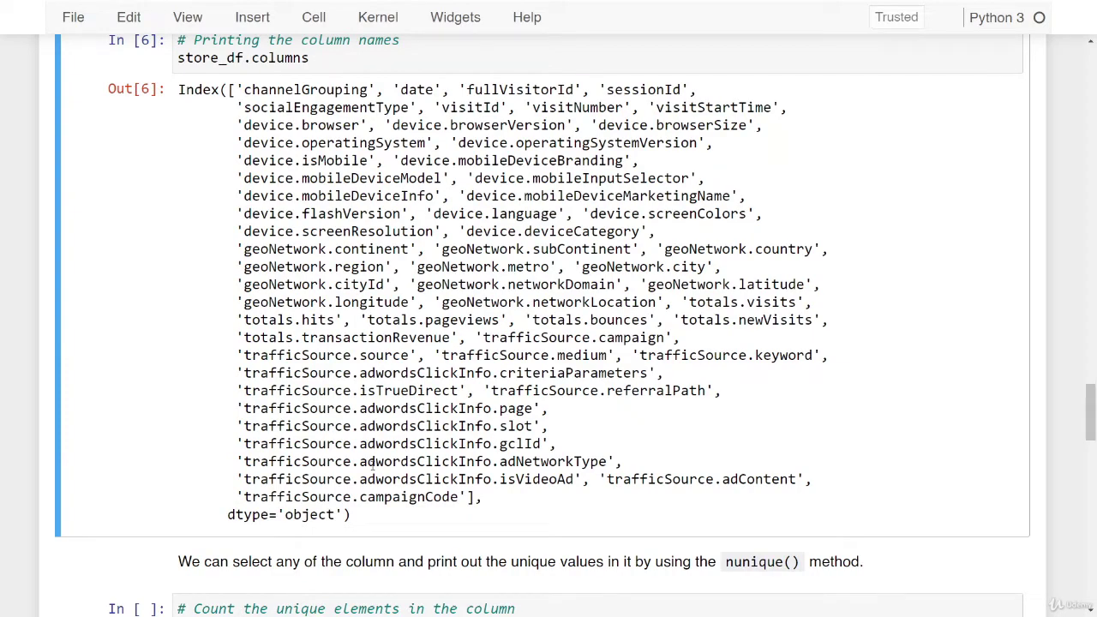
{"action": "scroll", "coordinate": [350, 403], "scroll_direction": "down", "scroll_amount": 5}
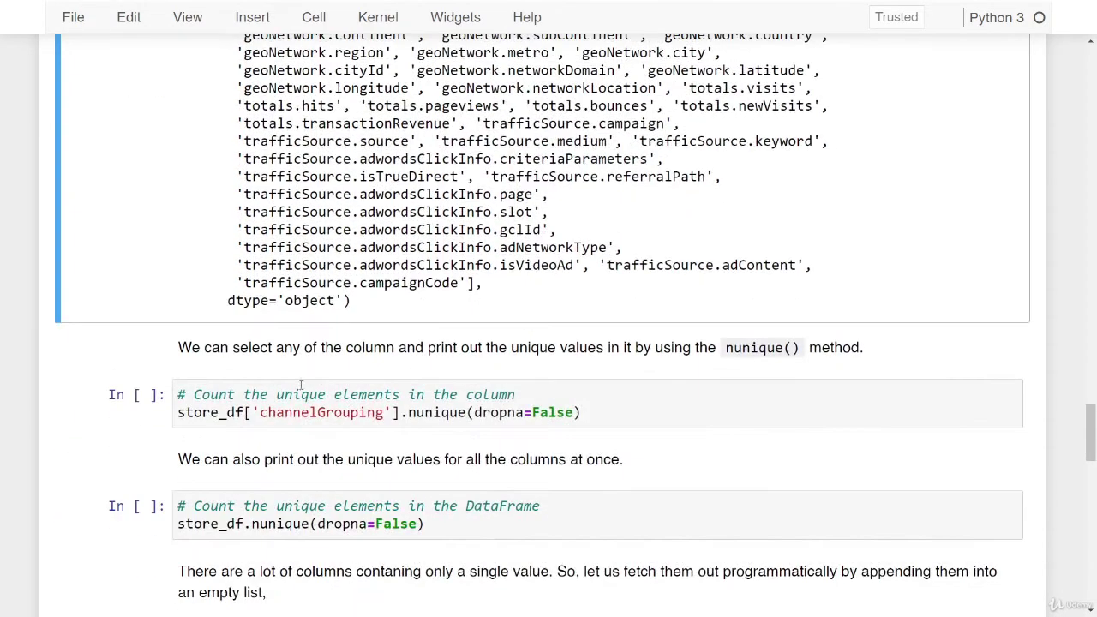
Step: Review the store_df['channelGrouping'].nunique(dropna=False) code
{"action": "left_click", "coordinate": [368, 388]}
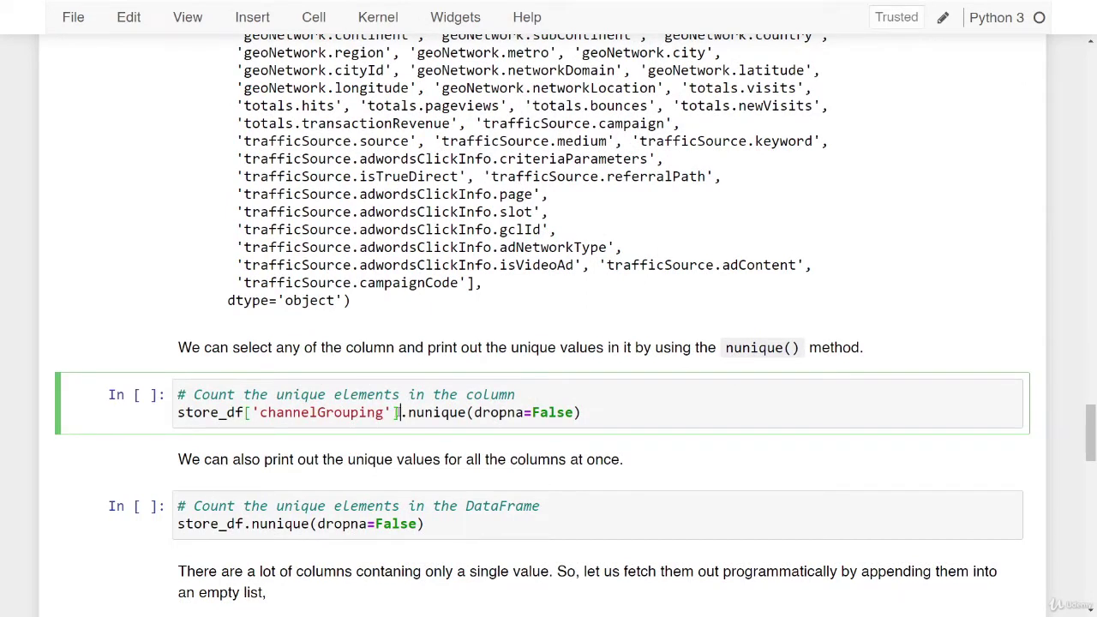
{"action": "left_click_drag", "start_coordinate": [394, 413], "coordinate": [246, 413]}
{"action": "double_click", "coordinate": [243, 413]}
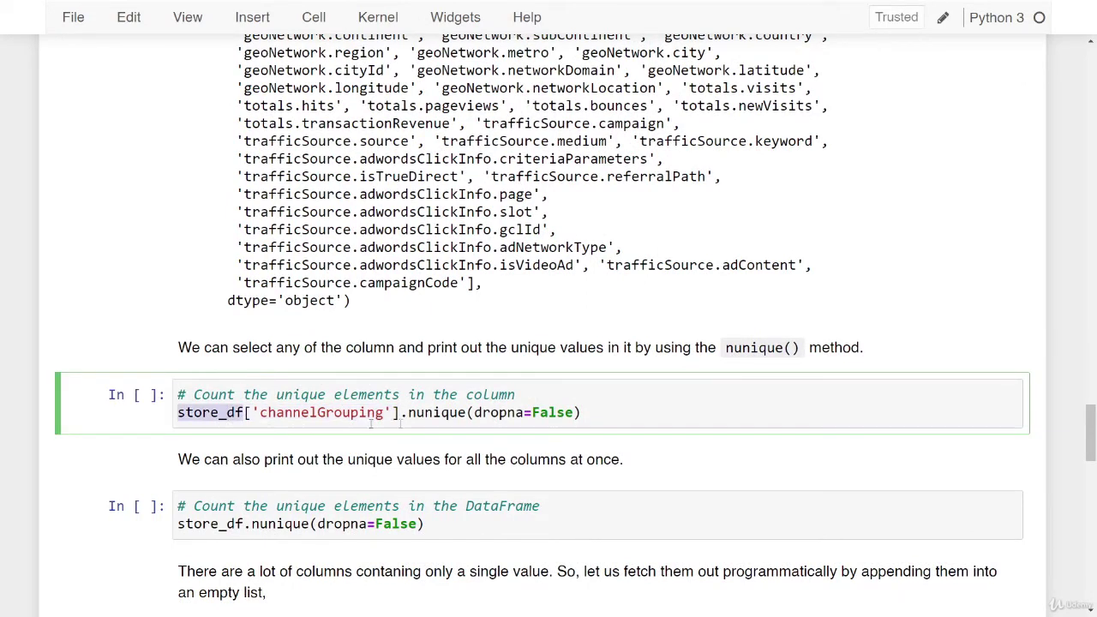
{"action": "left_click", "coordinate": [415, 415]}
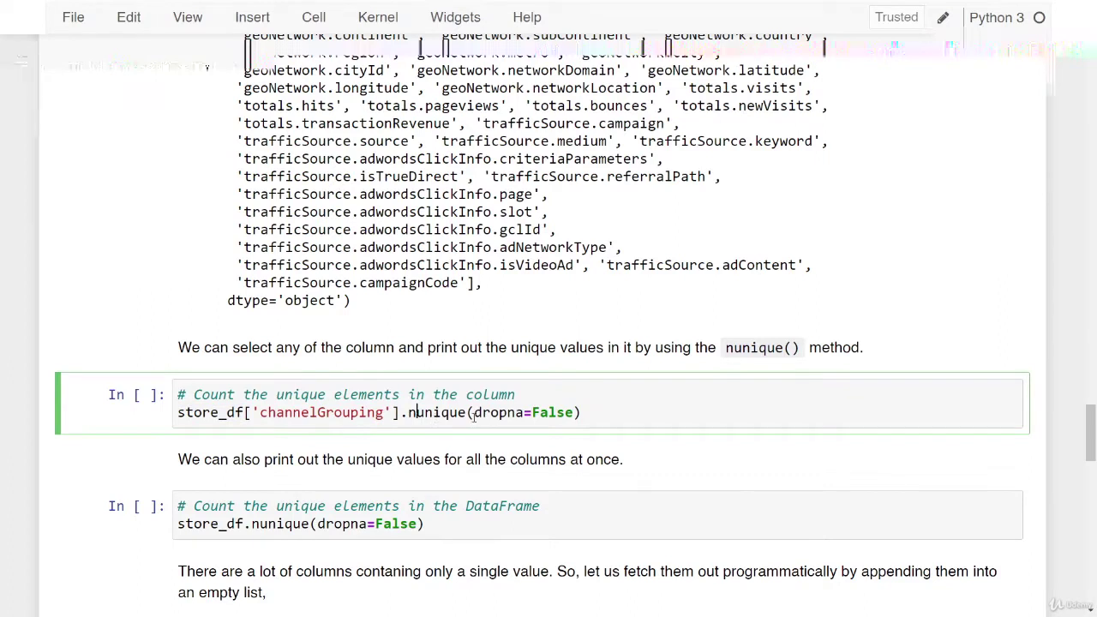
{"action": "left_click", "coordinate": [482, 415]}
{"action": "left_click_drag", "start_coordinate": [474, 413], "coordinate": [524, 413]}
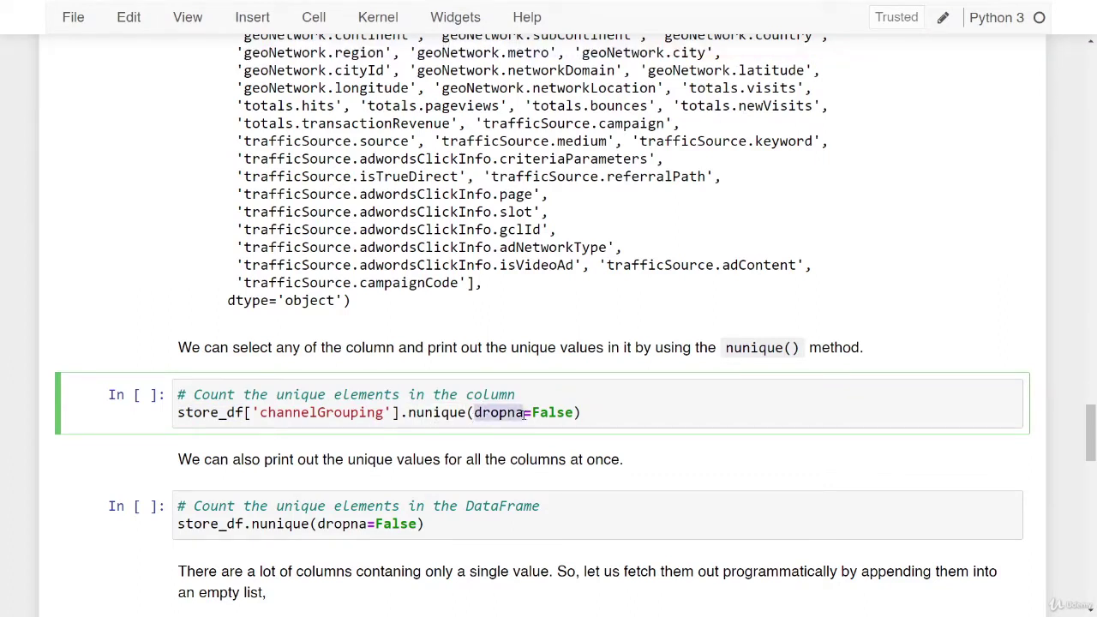
{"action": "double_click", "coordinate": [549, 412]}
{"action": "left_click", "coordinate": [576, 420]}
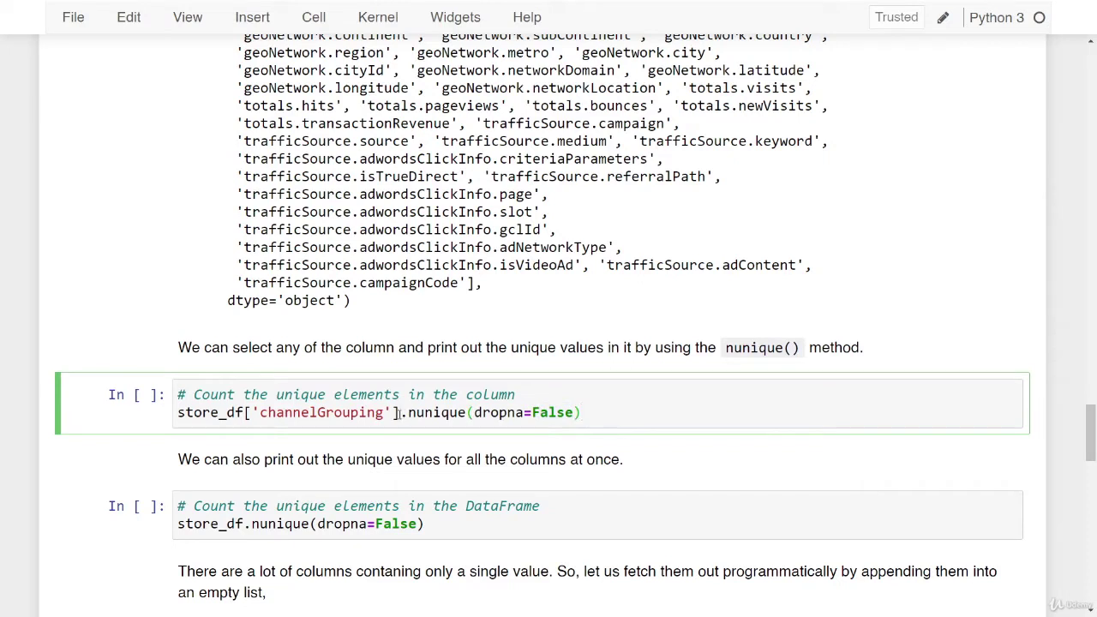
{"action": "left_click_drag", "start_coordinate": [401, 413], "coordinate": [178, 413]}
{"action": "left_click", "coordinate": [633, 413]}
Step: Run the cell and confirm channelGrouping has 8 unique values
{"action": "key", "text": "shift+Return"}
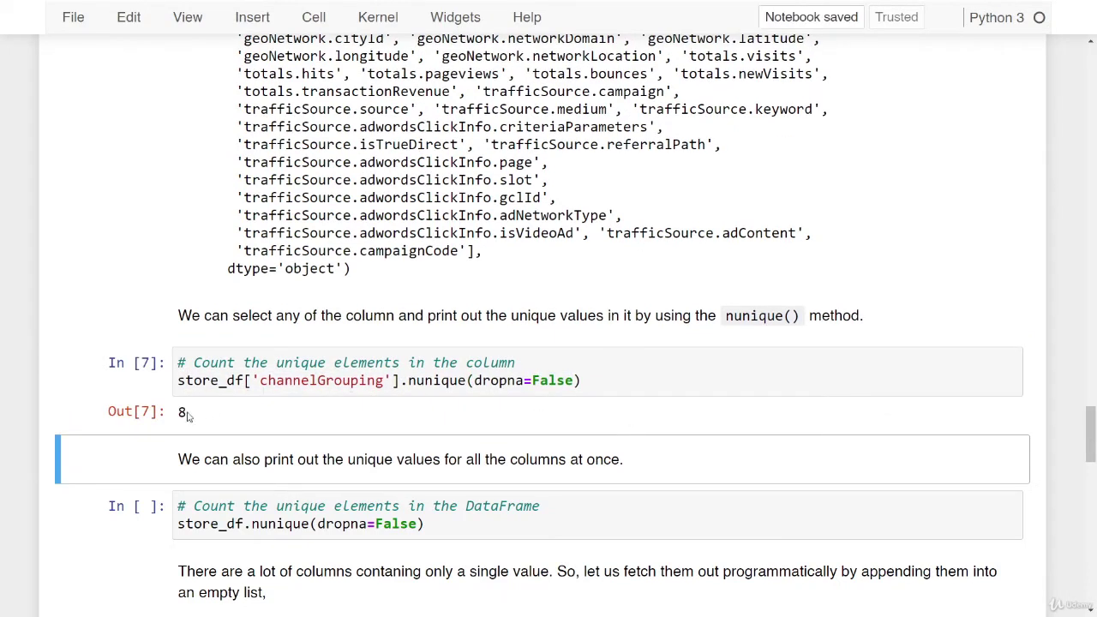
{"action": "double_click", "coordinate": [182, 412]}
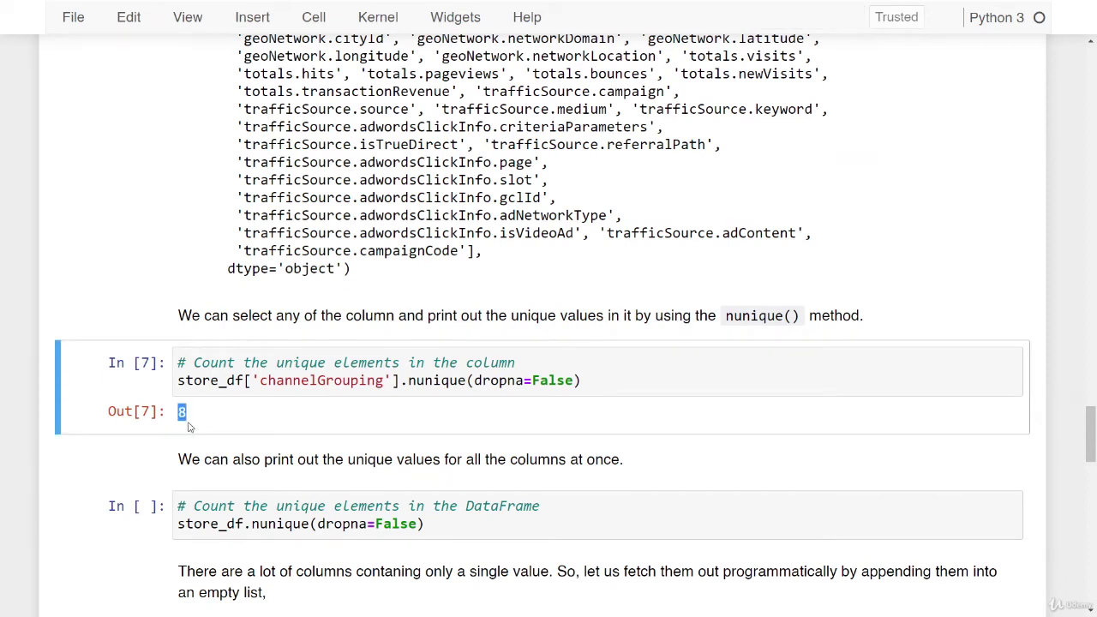
{"action": "double_click", "coordinate": [300, 381]}
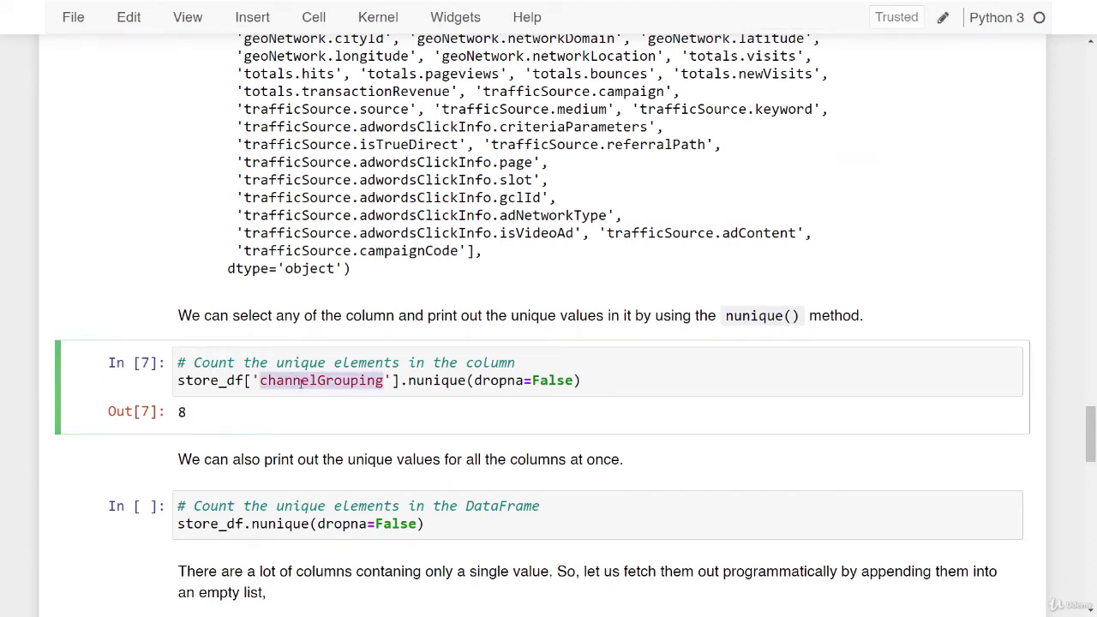
{"action": "left_click", "coordinate": [639, 382]}
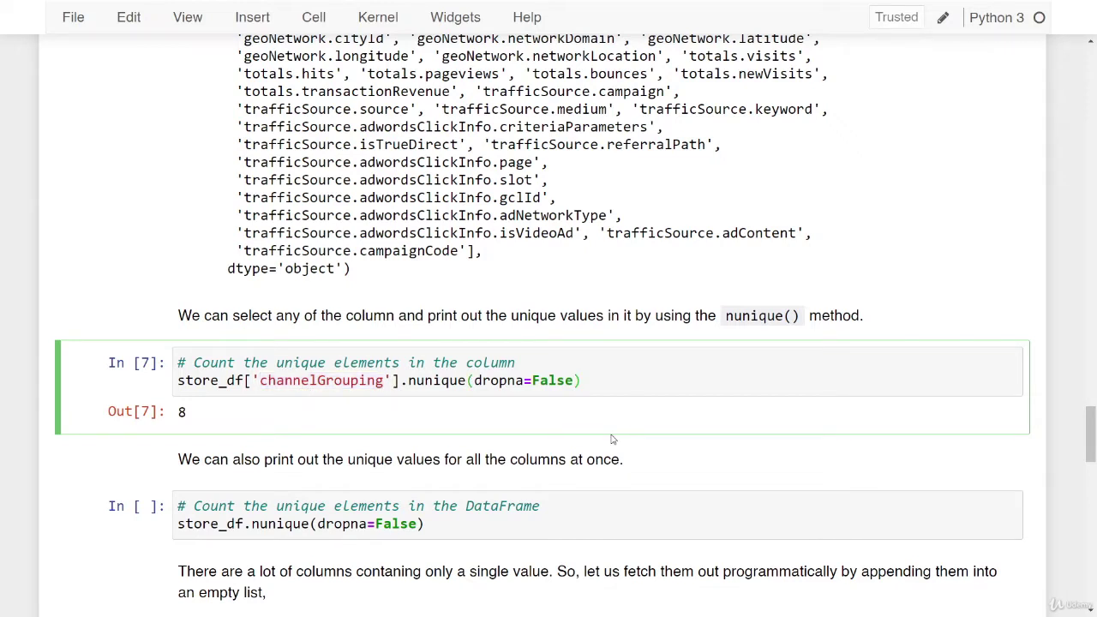
{"action": "scroll", "coordinate": [612, 438], "scroll_direction": "down", "scroll_amount": 1}
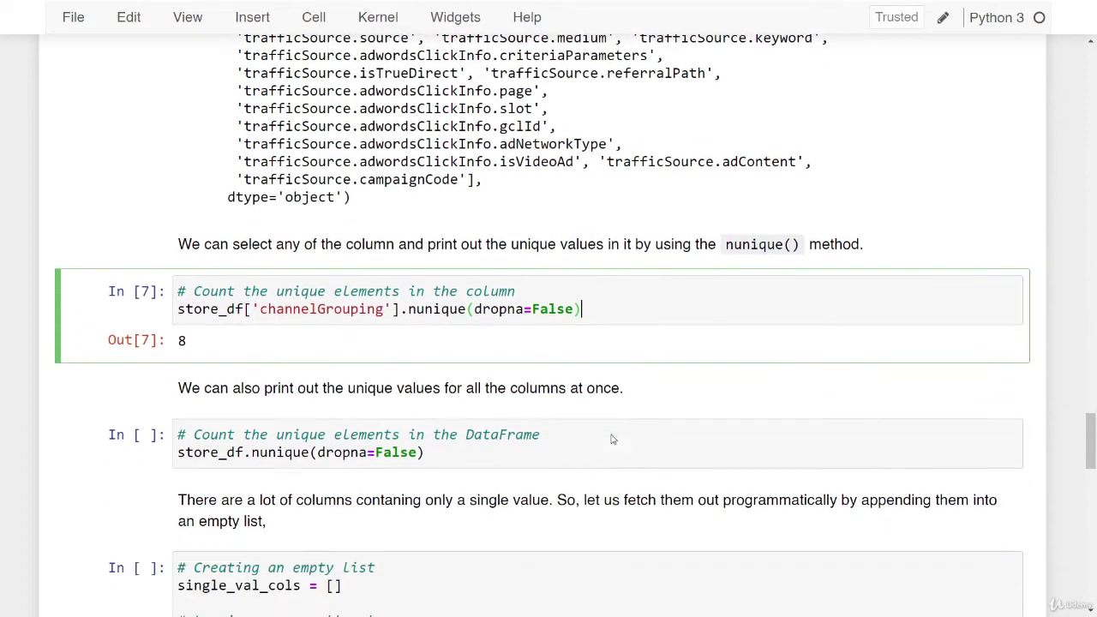
Step: Run store_df.nunique(dropna=False) and scroll the per-column counts, many equal to 1
{"action": "double_click", "coordinate": [254, 454]}
{"action": "left_click_drag", "start_coordinate": [335, 460], "coordinate": [465, 463]}
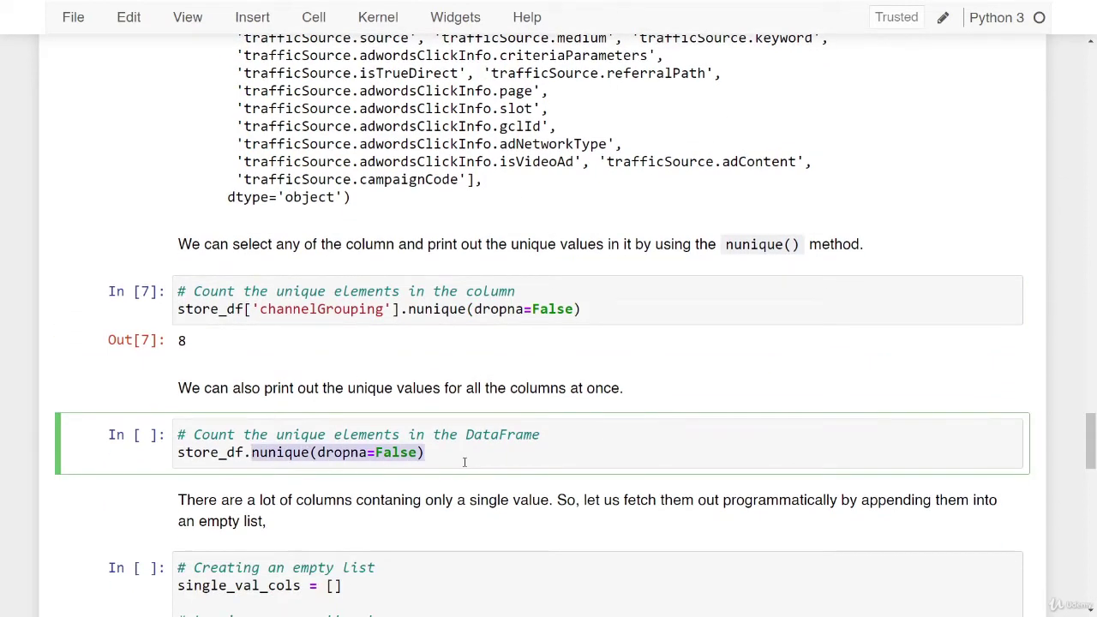
{"action": "double_click", "coordinate": [224, 452]}
{"action": "left_click", "coordinate": [476, 459]}
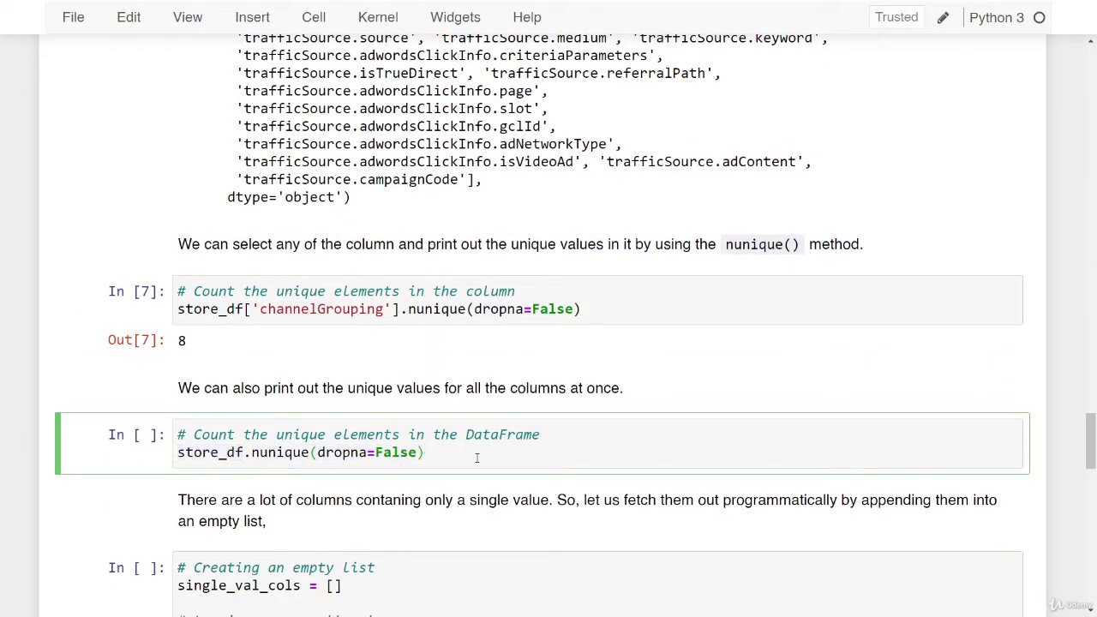
{"action": "key", "text": "shift+Return"}
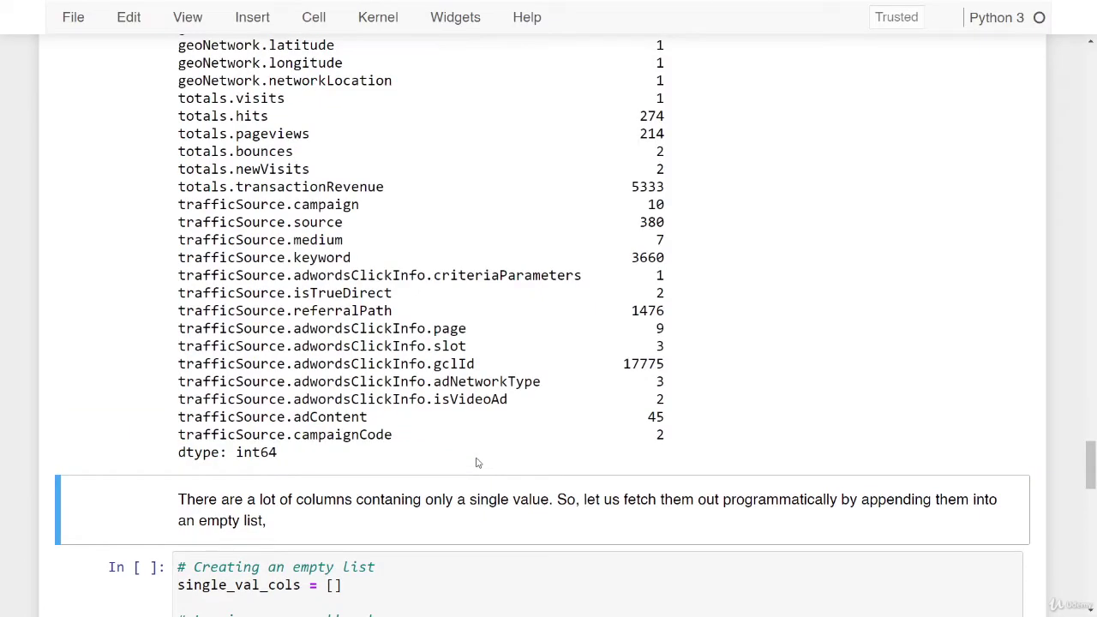
{"action": "scroll", "coordinate": [478, 463], "scroll_direction": "up", "scroll_amount": 8}
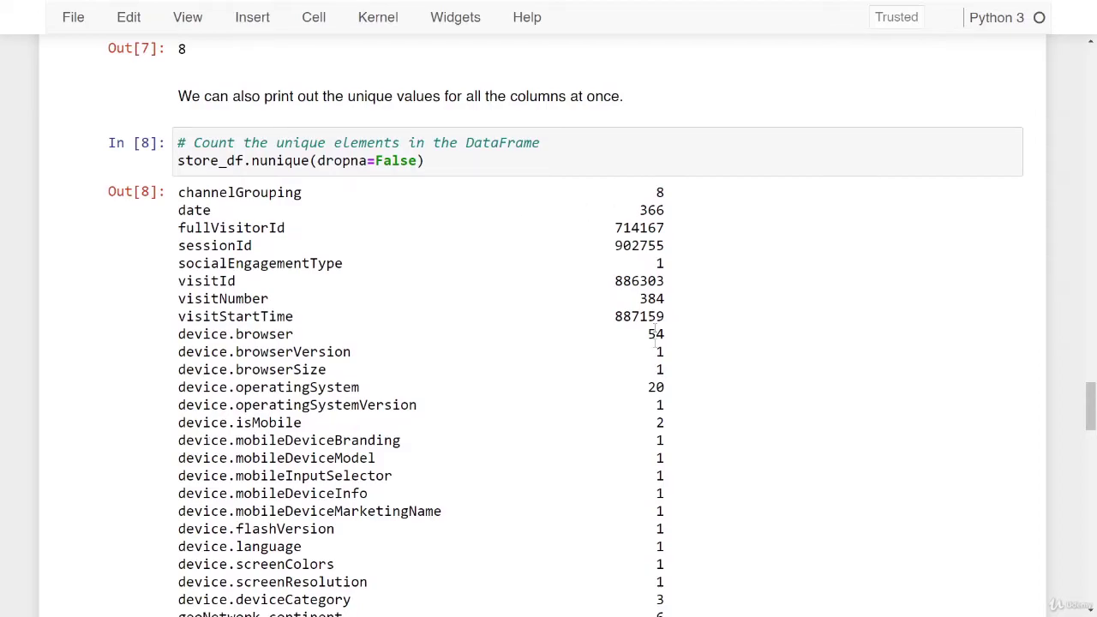
{"action": "left_click", "coordinate": [658, 352]}
{"action": "scroll", "coordinate": [703, 403], "scroll_direction": "down", "scroll_amount": 8}
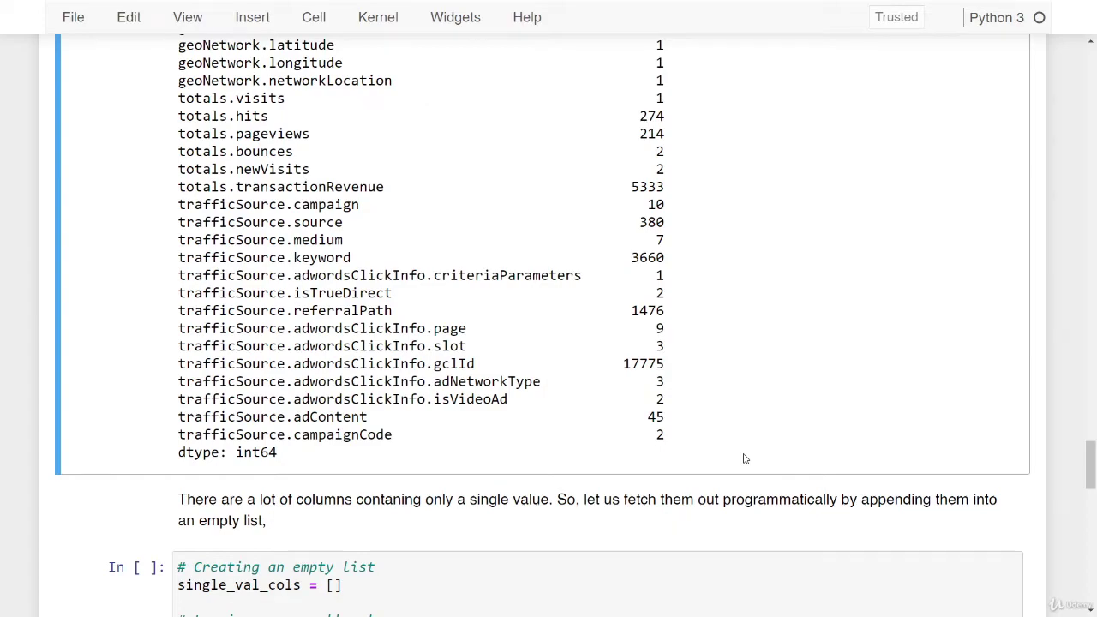
{"action": "scroll", "coordinate": [729, 455], "scroll_direction": "down", "scroll_amount": 3}
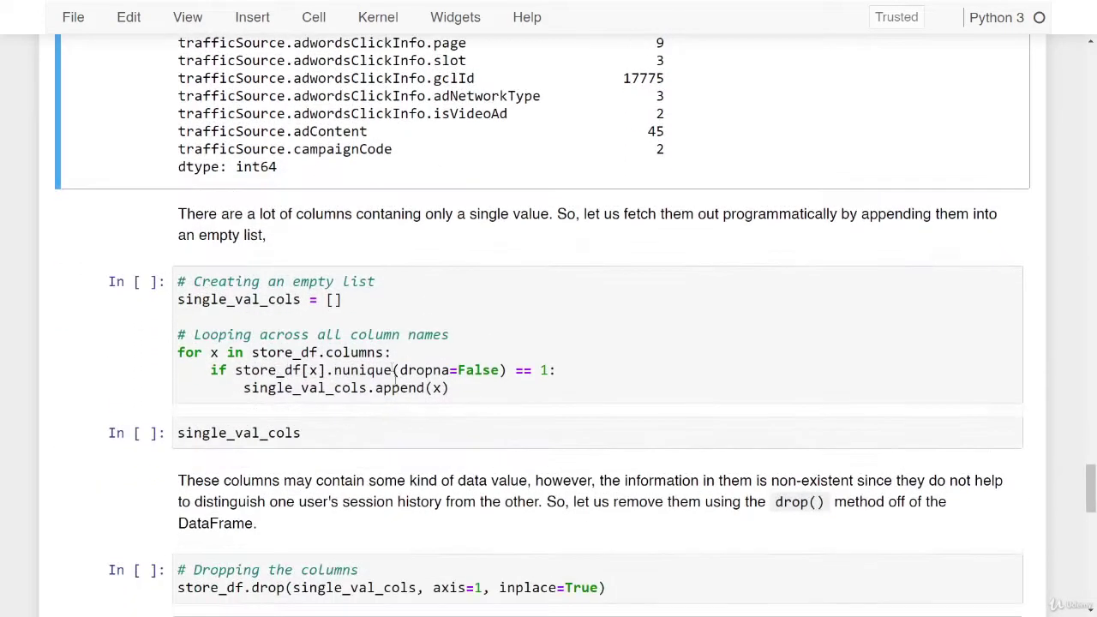
{"action": "left_click", "coordinate": [361, 301]}
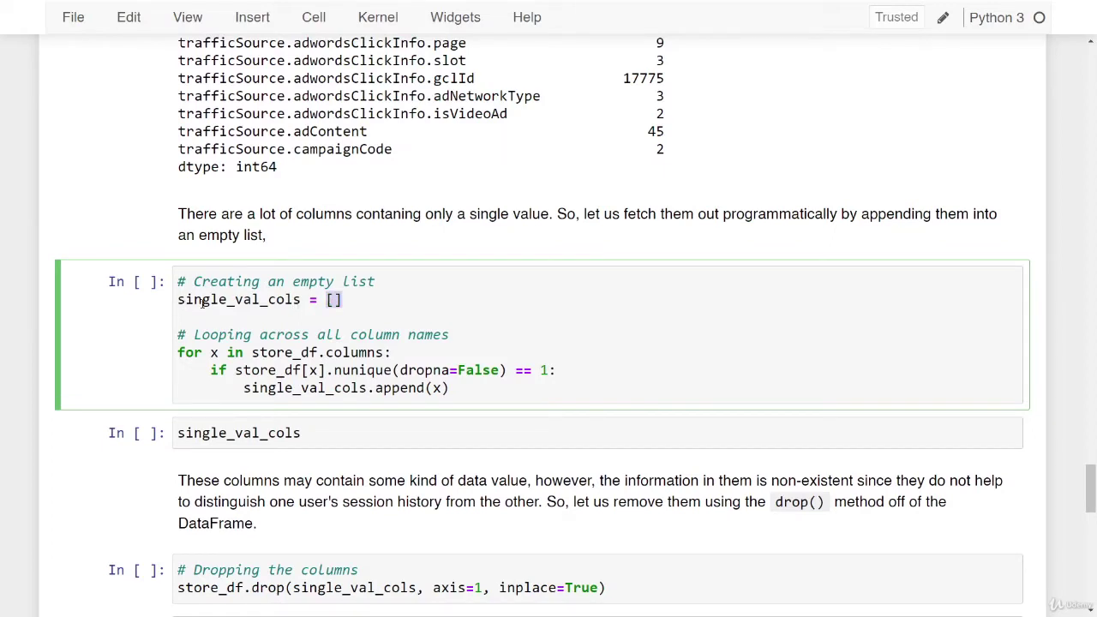
{"action": "double_click", "coordinate": [203, 301]}
{"action": "left_click", "coordinate": [349, 301]}
{"action": "left_click_drag", "start_coordinate": [250, 352], "coordinate": [383, 354]}
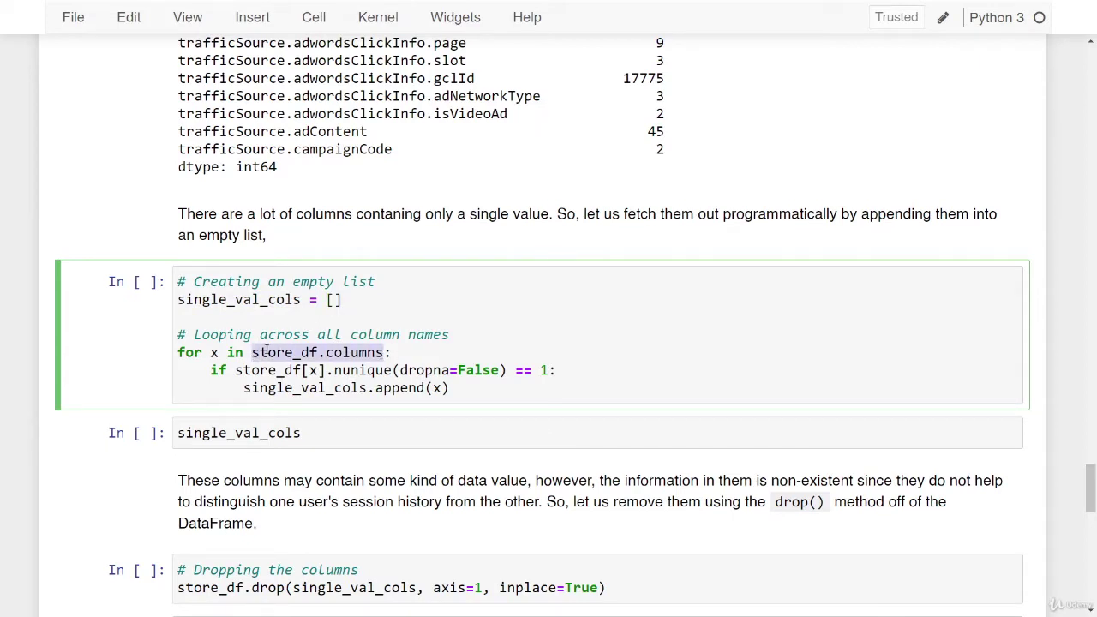
{"action": "left_click", "coordinate": [403, 353]}
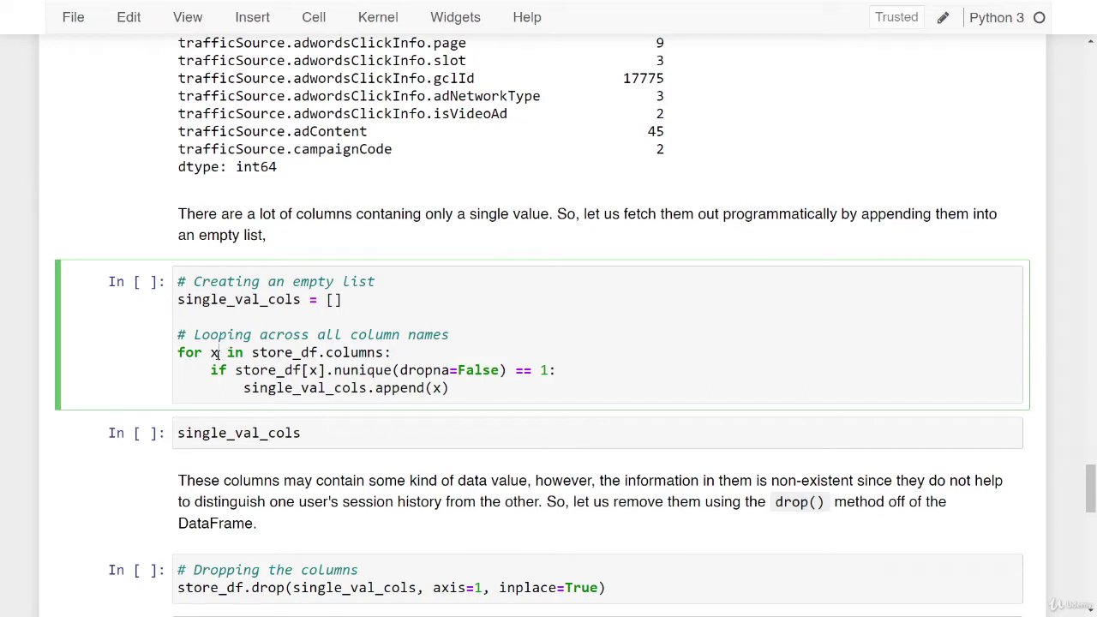
{"action": "double_click", "coordinate": [214, 352]}
{"action": "double_click", "coordinate": [218, 370]}
{"action": "double_click", "coordinate": [261, 370]}
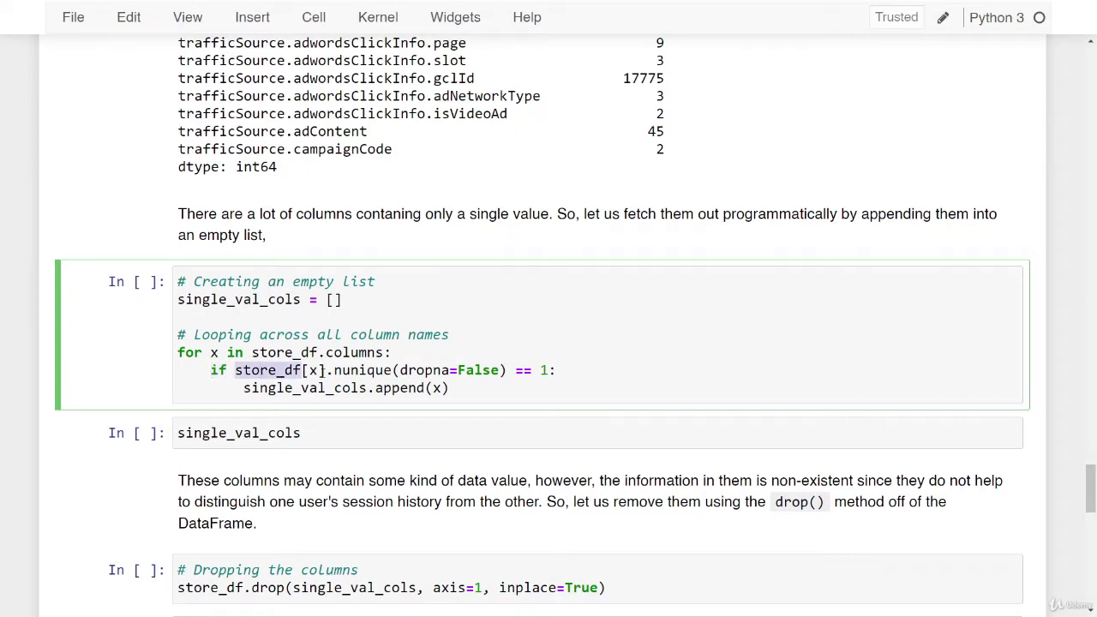
{"action": "left_click_drag", "start_coordinate": [324, 370], "coordinate": [237, 370]}
{"action": "left_click_drag", "start_coordinate": [333, 370], "coordinate": [507, 371]}
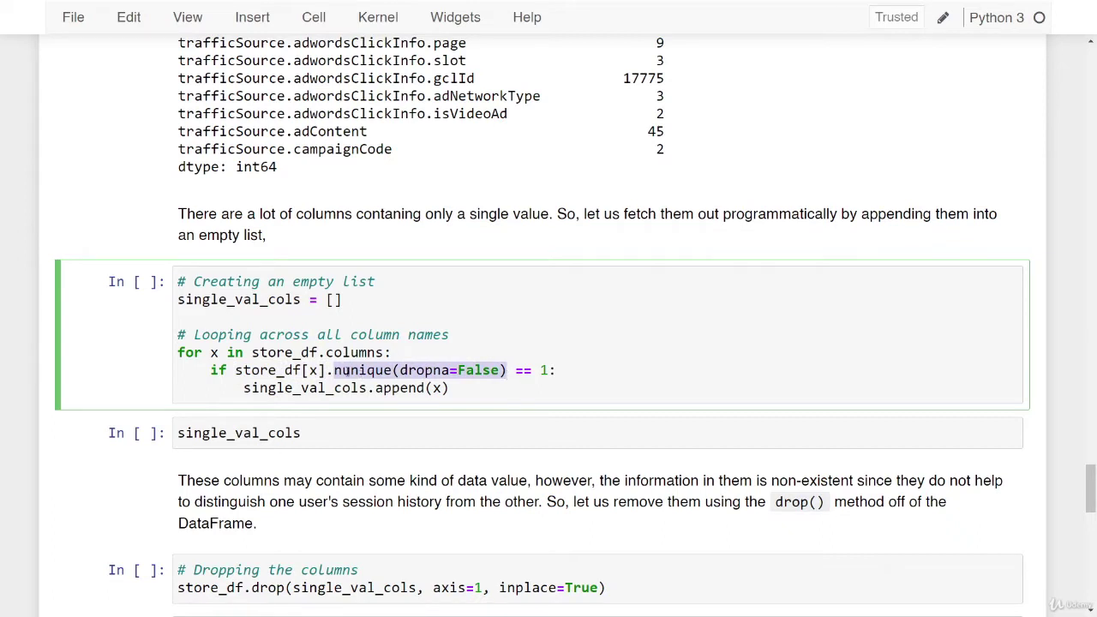
{"action": "left_click", "coordinate": [549, 370]}
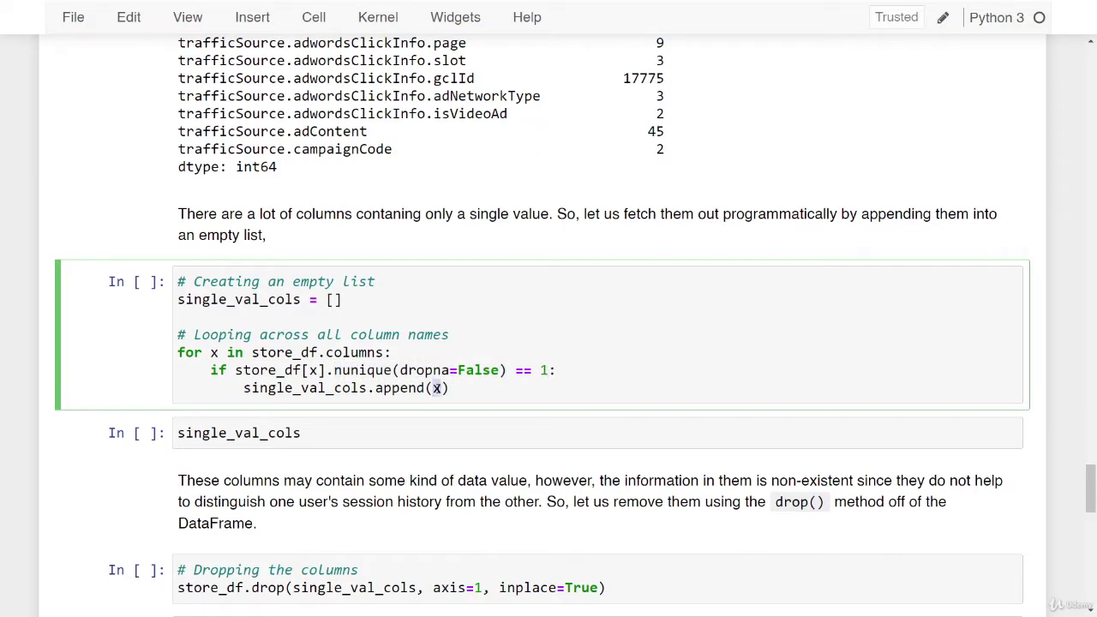
{"action": "left_click_drag", "start_coordinate": [359, 314], "coordinate": [352, 307]}
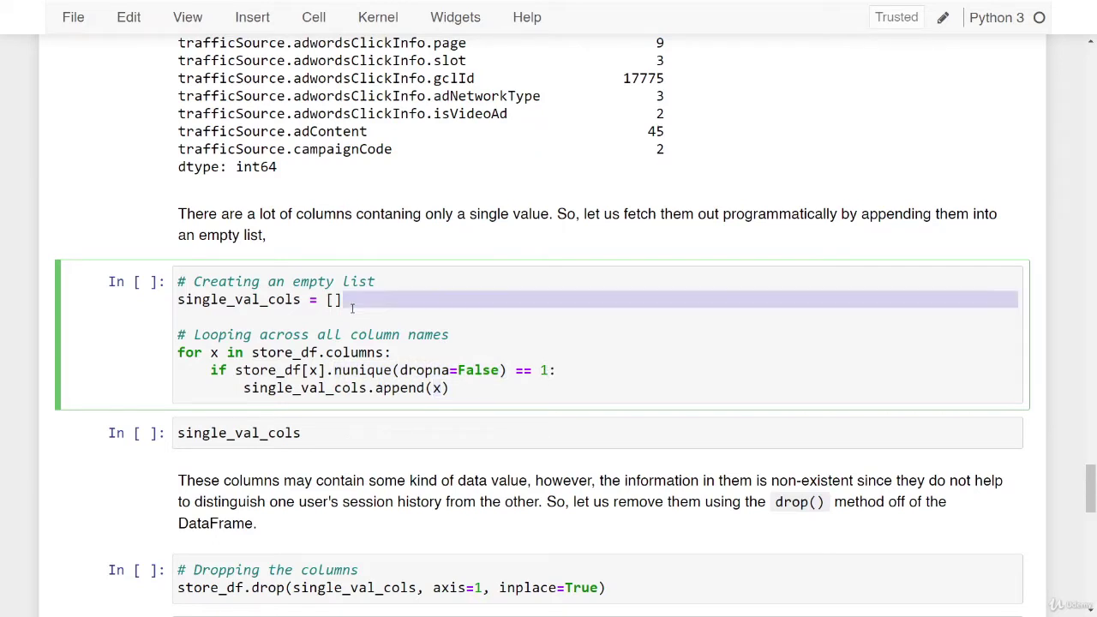
{"action": "left_click", "coordinate": [358, 300]}
Step: Run the constant-column loop, then display single_val_cols listing 19 columns
{"action": "key", "text": "shift+Return"}
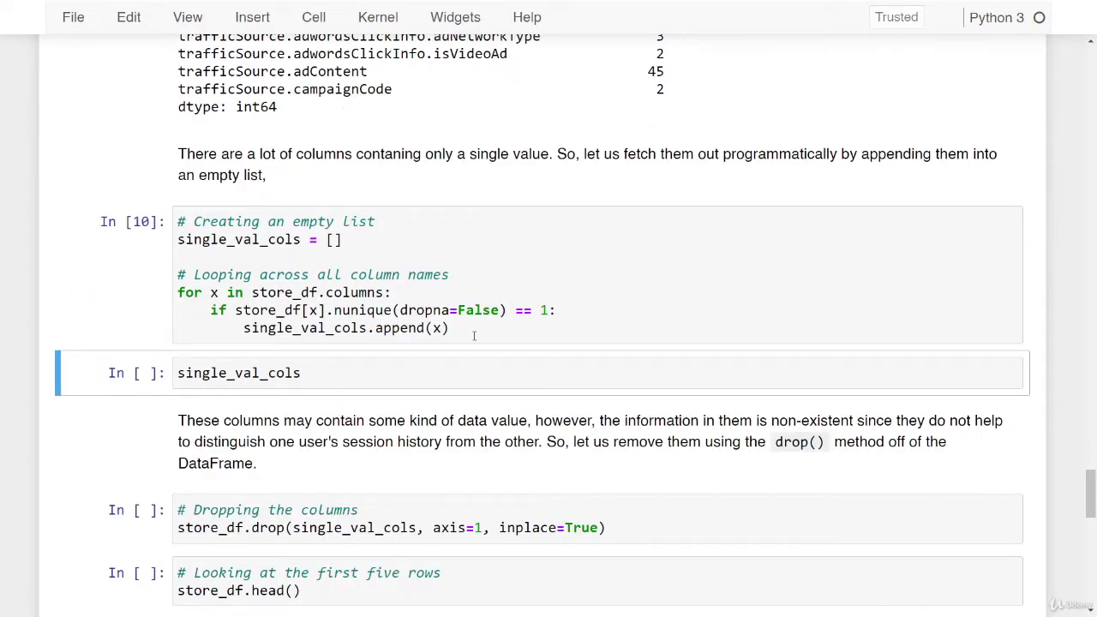
{"action": "double_click", "coordinate": [228, 372]}
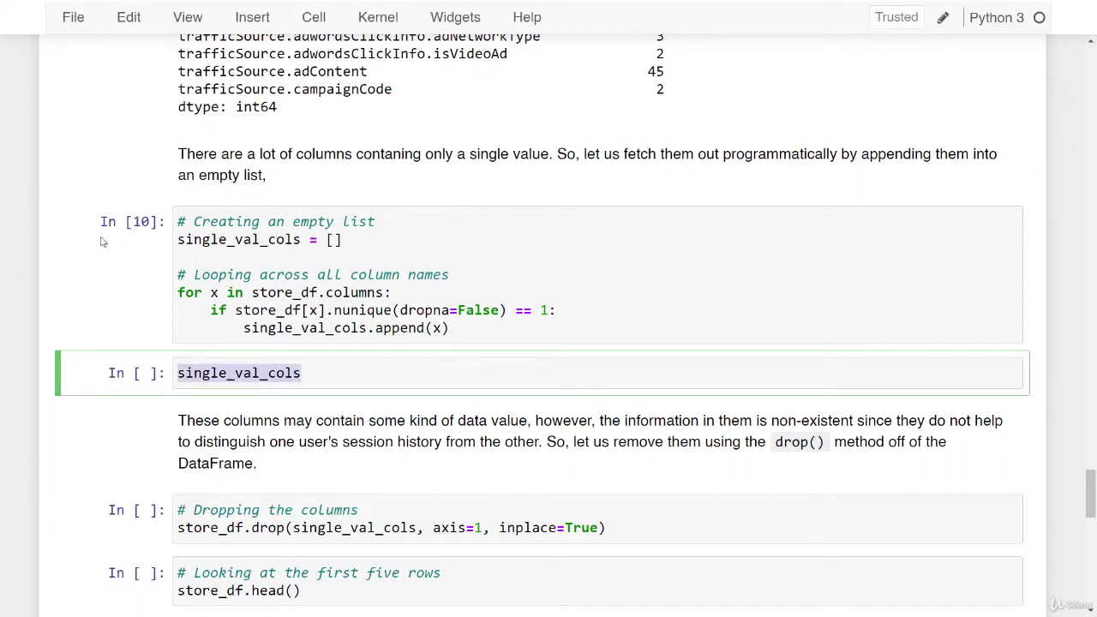
{"action": "left_click", "coordinate": [379, 386]}
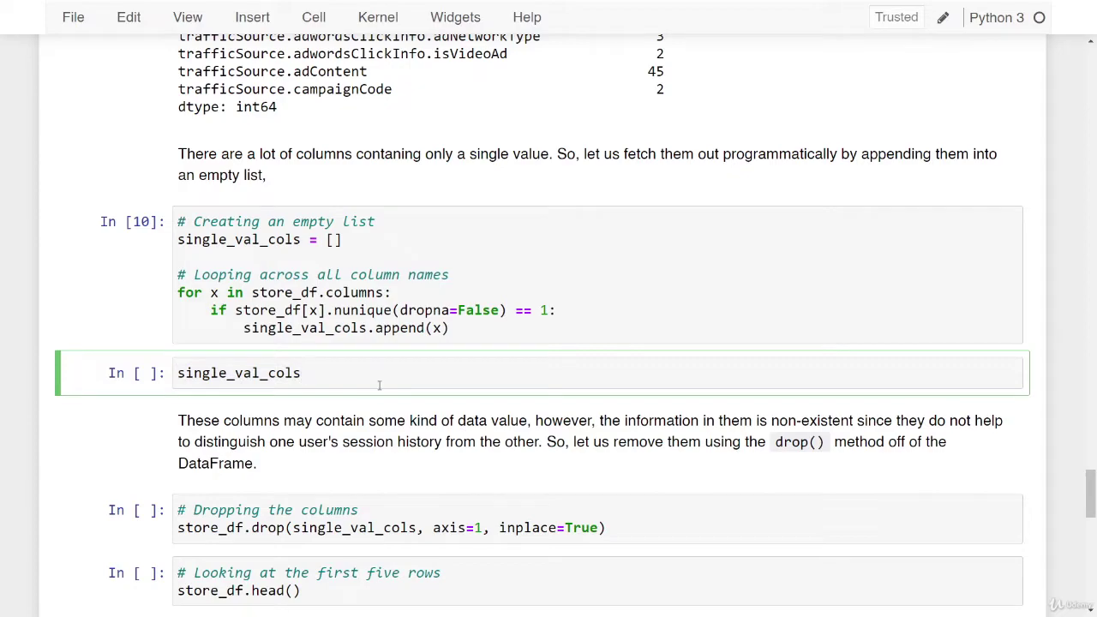
{"action": "key", "text": "shift+Return"}
{"action": "scroll", "coordinate": [380, 390], "scroll_direction": "up", "scroll_amount": 3}
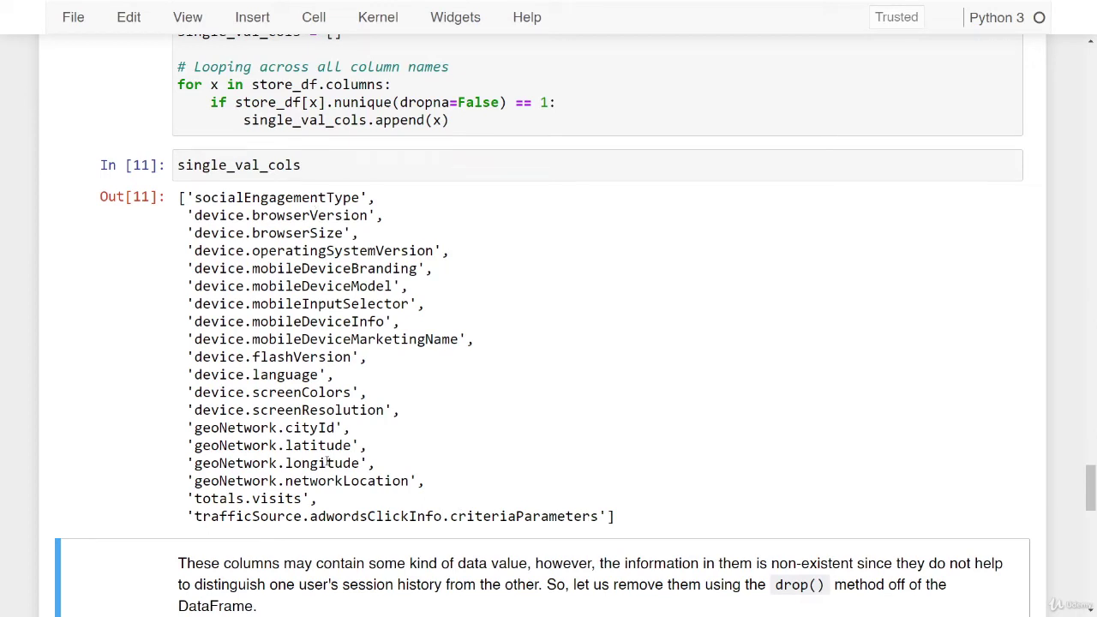
{"action": "scroll", "coordinate": [329, 462], "scroll_direction": "down", "scroll_amount": 1}
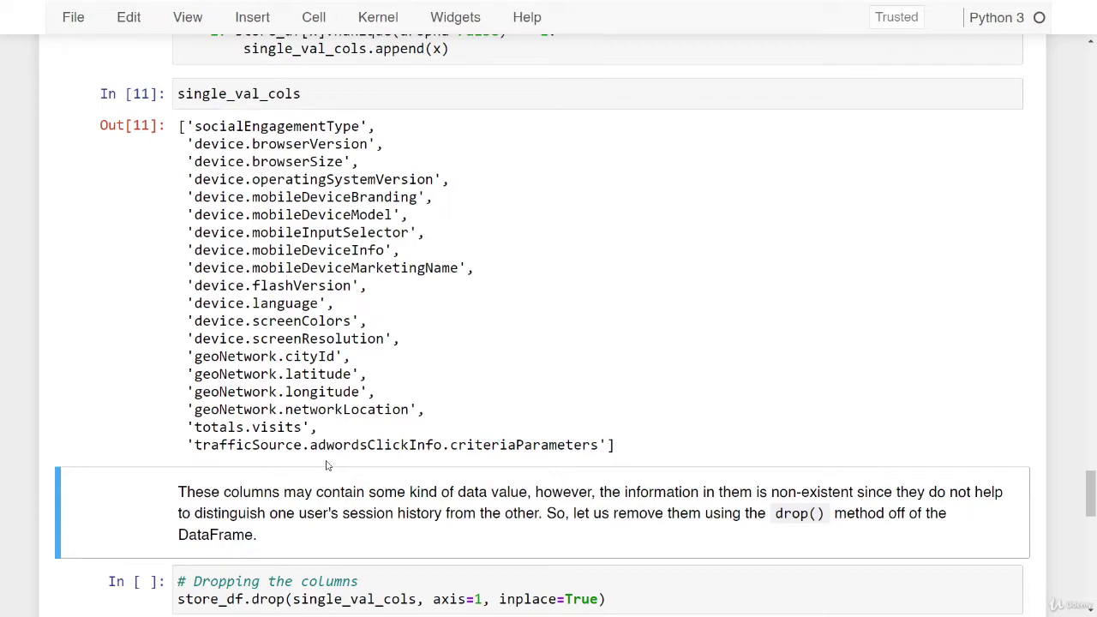
{"action": "scroll", "coordinate": [325, 466], "scroll_direction": "down", "scroll_amount": 3}
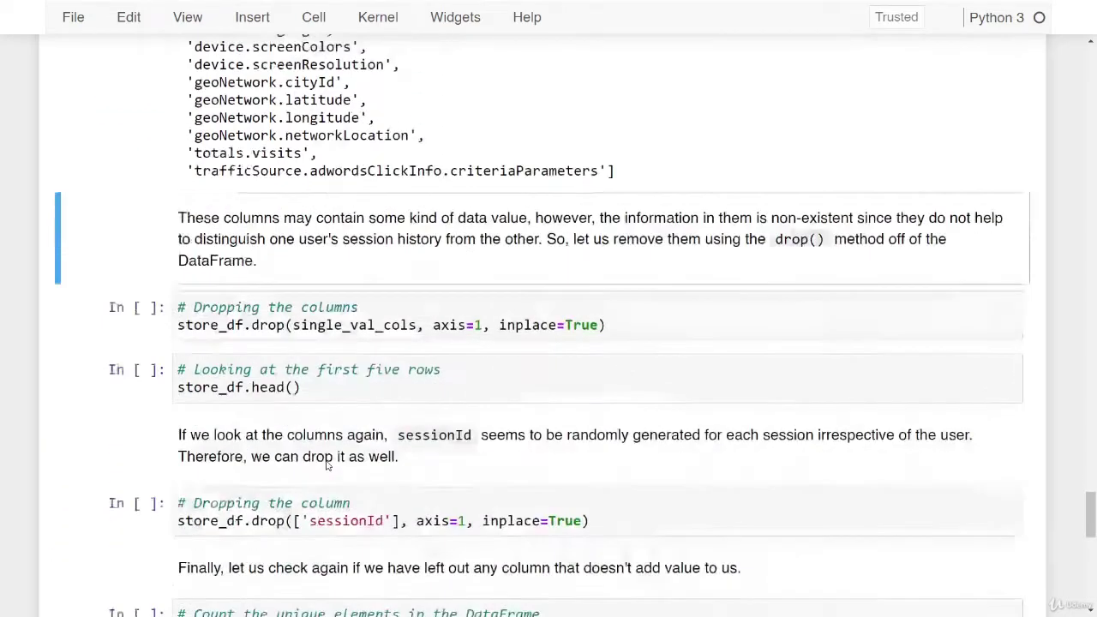
Step: Review the store_df and single_val_cols arguments in the column drop cell
{"action": "left_click", "coordinate": [267, 315]}
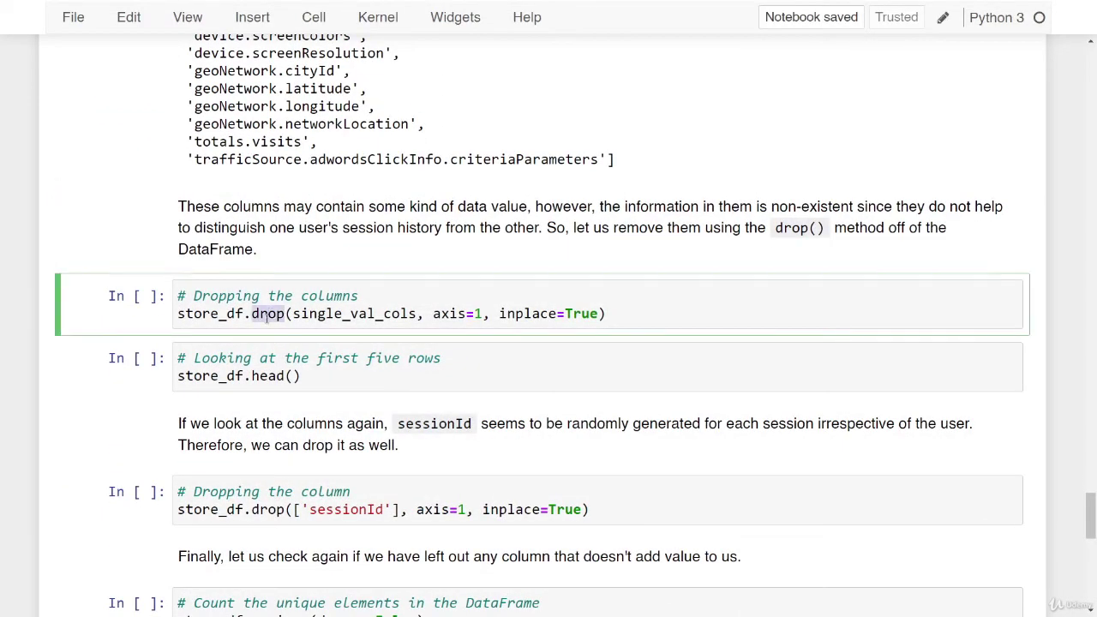
{"action": "left_click", "coordinate": [190, 314]}
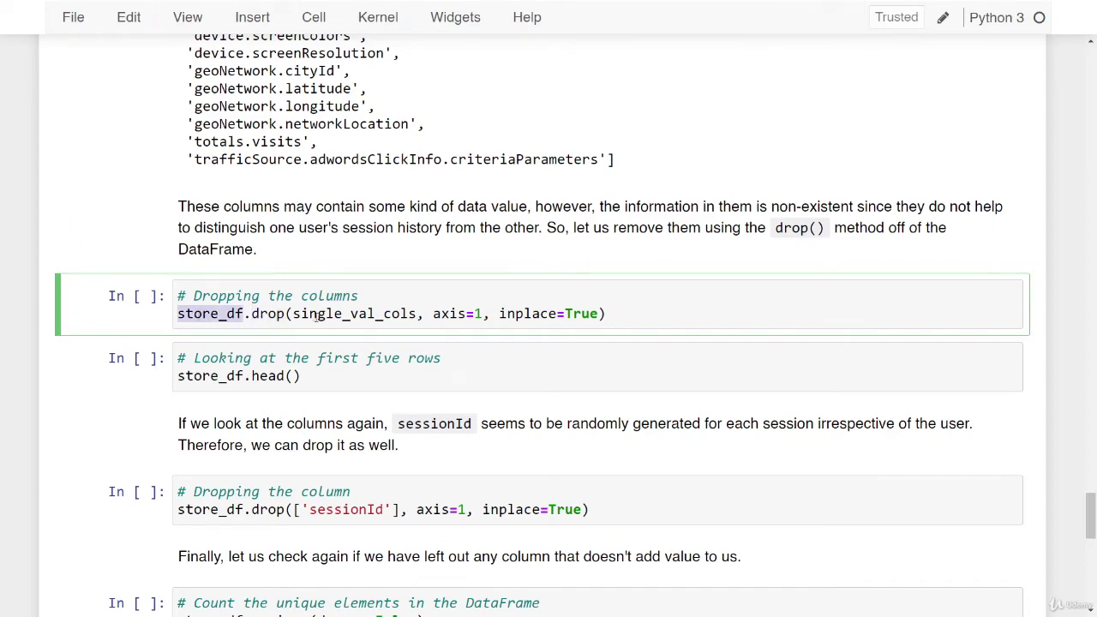
{"action": "left_click_drag", "start_coordinate": [293, 316], "coordinate": [417, 315]}
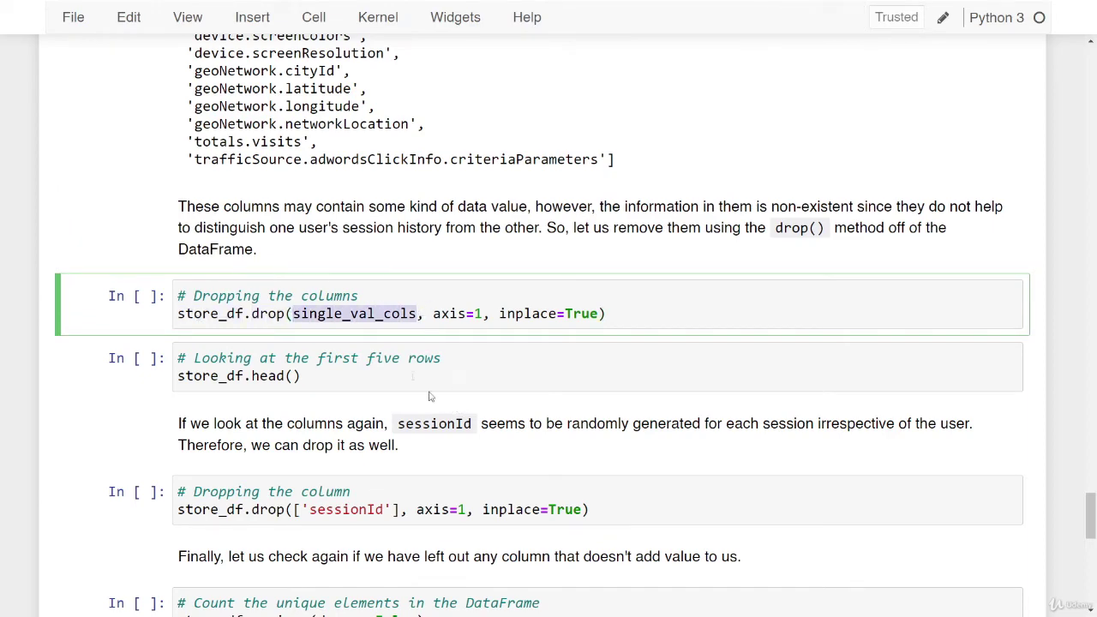
{"action": "scroll", "coordinate": [393, 373], "scroll_direction": "up", "scroll_amount": 3}
{"action": "scroll", "coordinate": [190, 157], "scroll_direction": "up", "scroll_amount": 2}
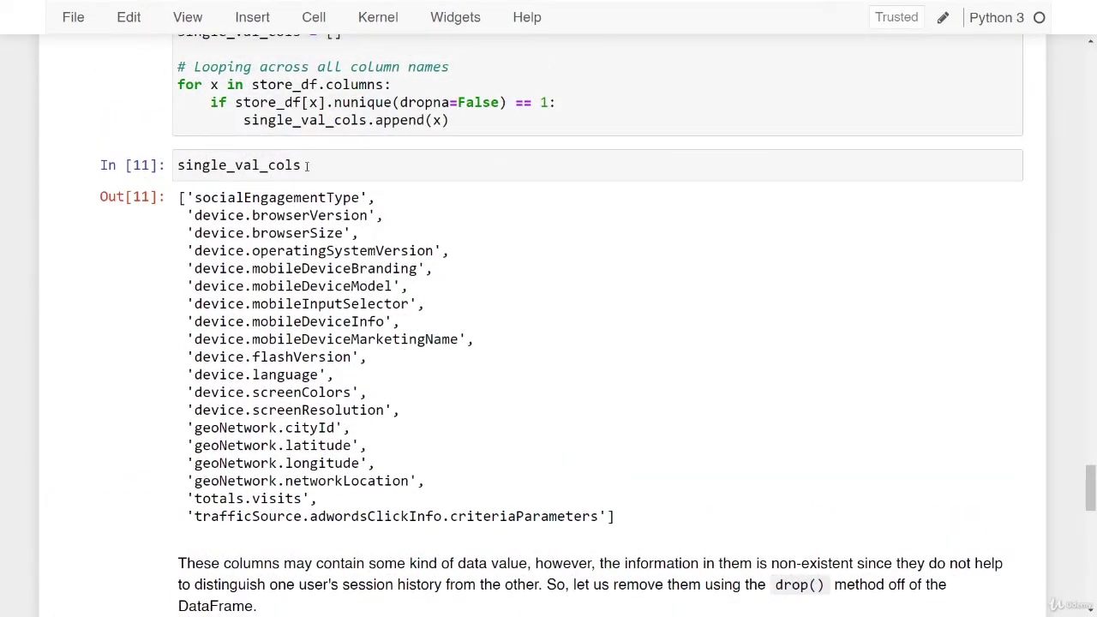
{"action": "scroll", "coordinate": [377, 404], "scroll_direction": "down", "scroll_amount": 3}
{"action": "scroll", "coordinate": [390, 410], "scroll_direction": "down", "scroll_amount": 2}
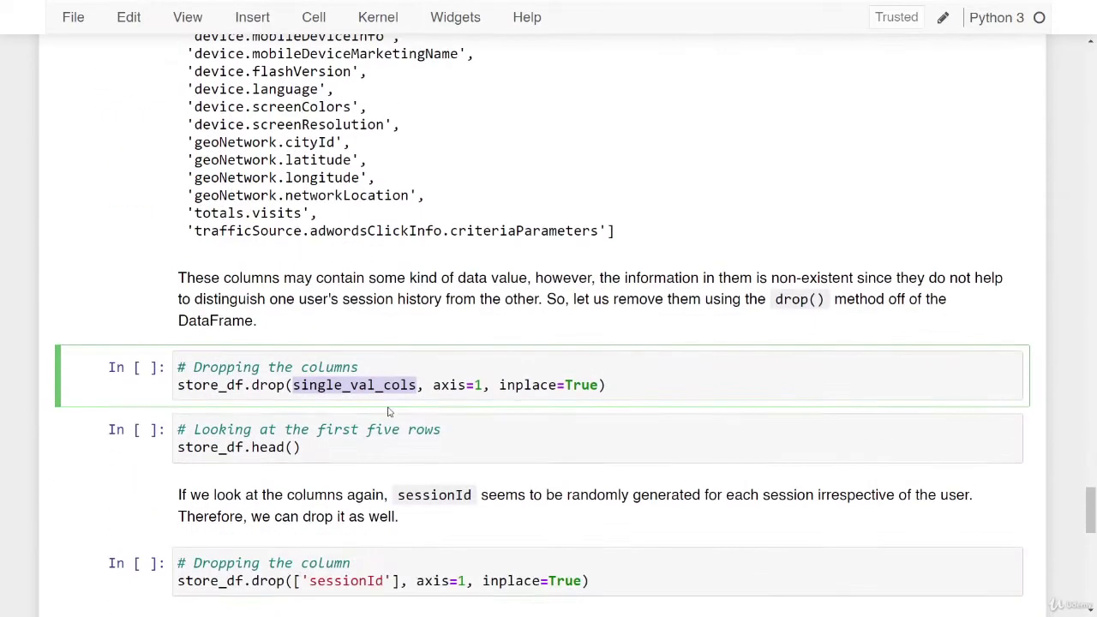
Step: Run store_df.drop(single_val_cols, axis=1, inplace=True) after checking axis=1 and inplace=True
{"action": "double_click", "coordinate": [448, 384]}
{"action": "double_click", "coordinate": [477, 384]}
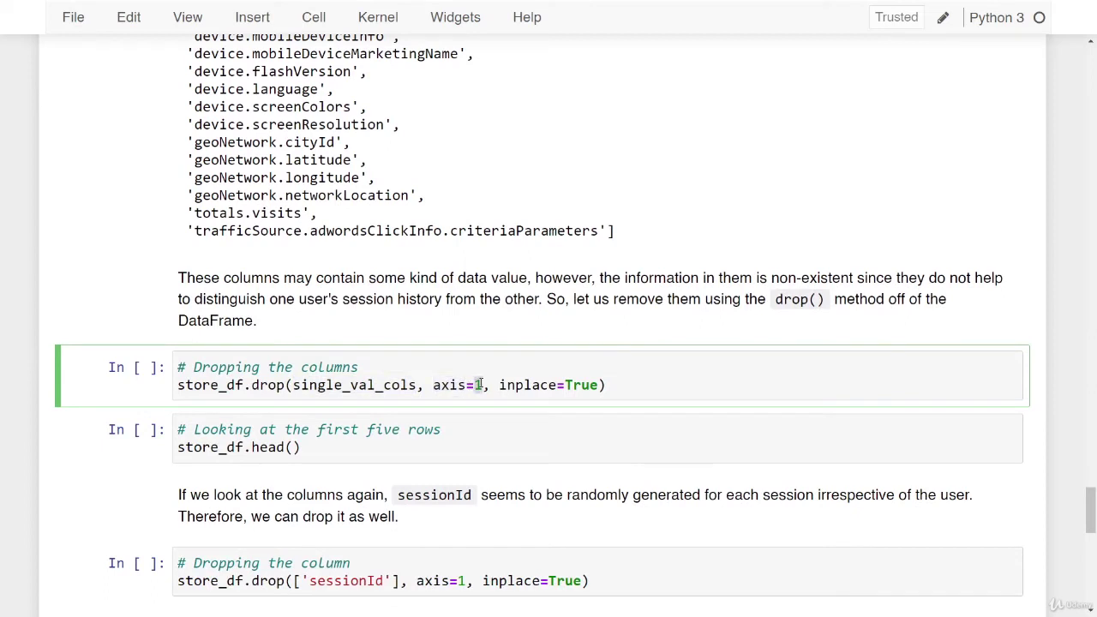
{"action": "left_click", "coordinate": [426, 384]}
{"action": "double_click", "coordinate": [533, 385]}
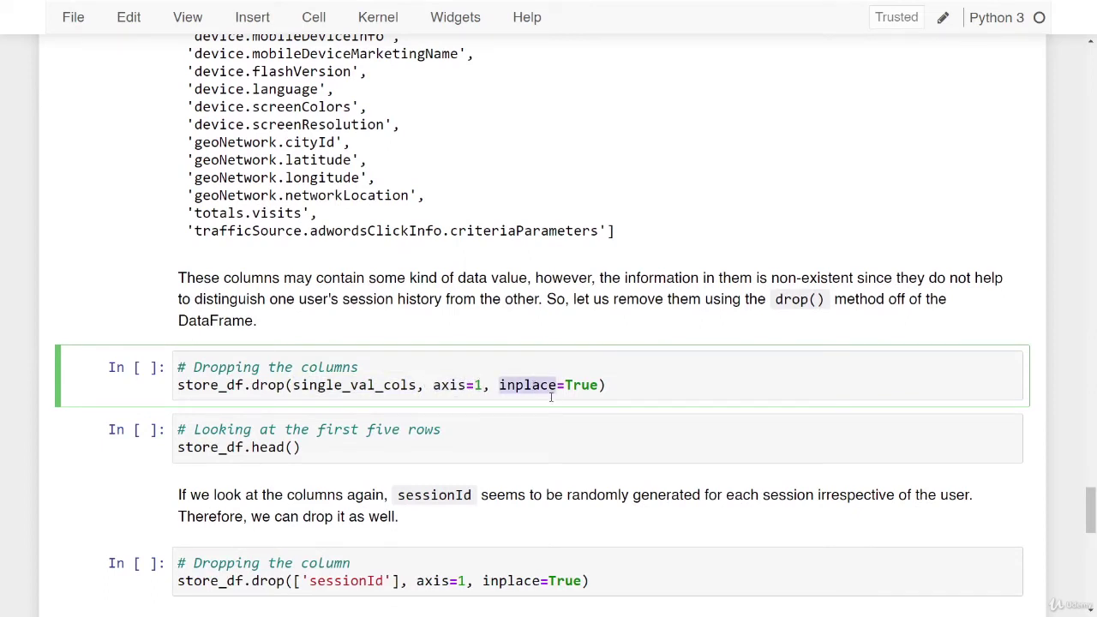
{"action": "double_click", "coordinate": [583, 386]}
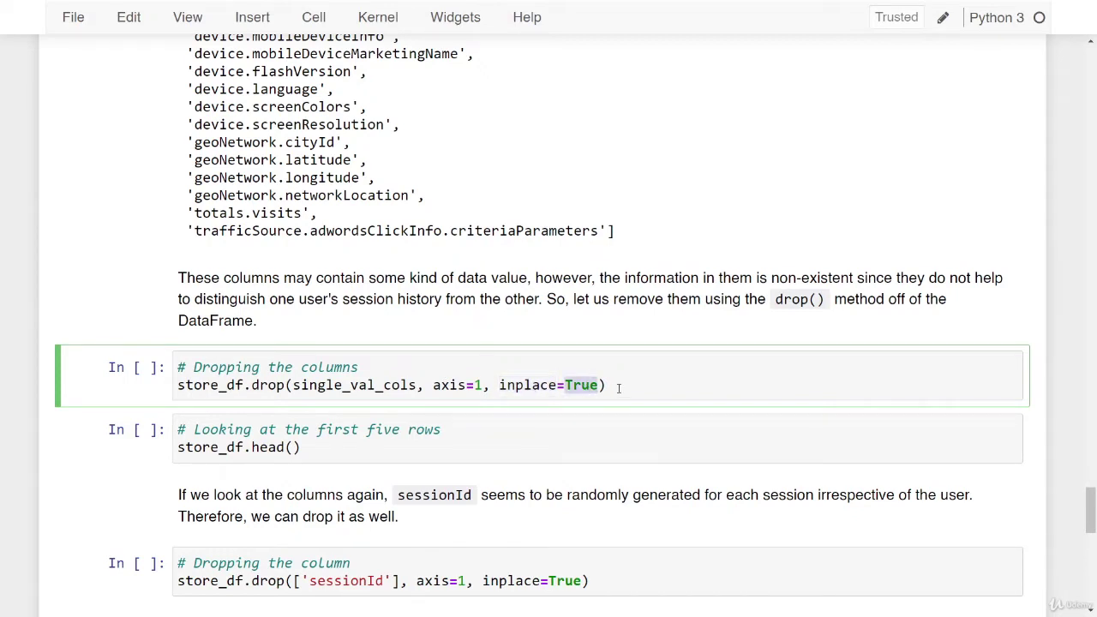
{"action": "left_click_drag", "start_coordinate": [612, 385], "coordinate": [254, 388]}
{"action": "double_click", "coordinate": [220, 385]}
{"action": "left_click", "coordinate": [666, 392]}
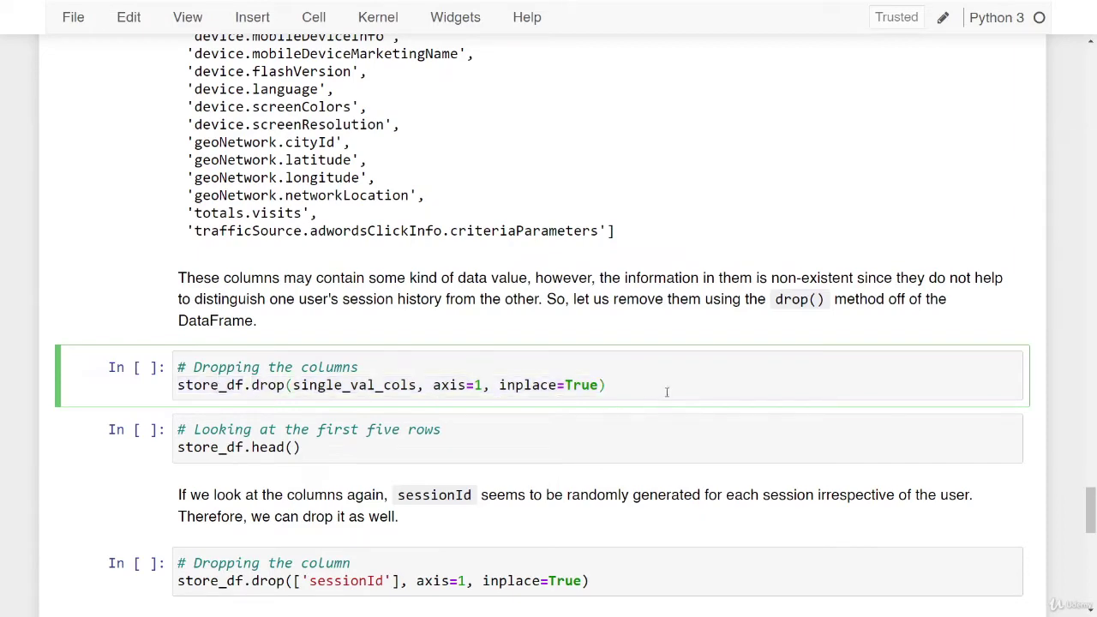
{"action": "key", "text": "shift+Return"}
{"action": "scroll", "coordinate": [651, 393], "scroll_direction": "down", "scroll_amount": 1}
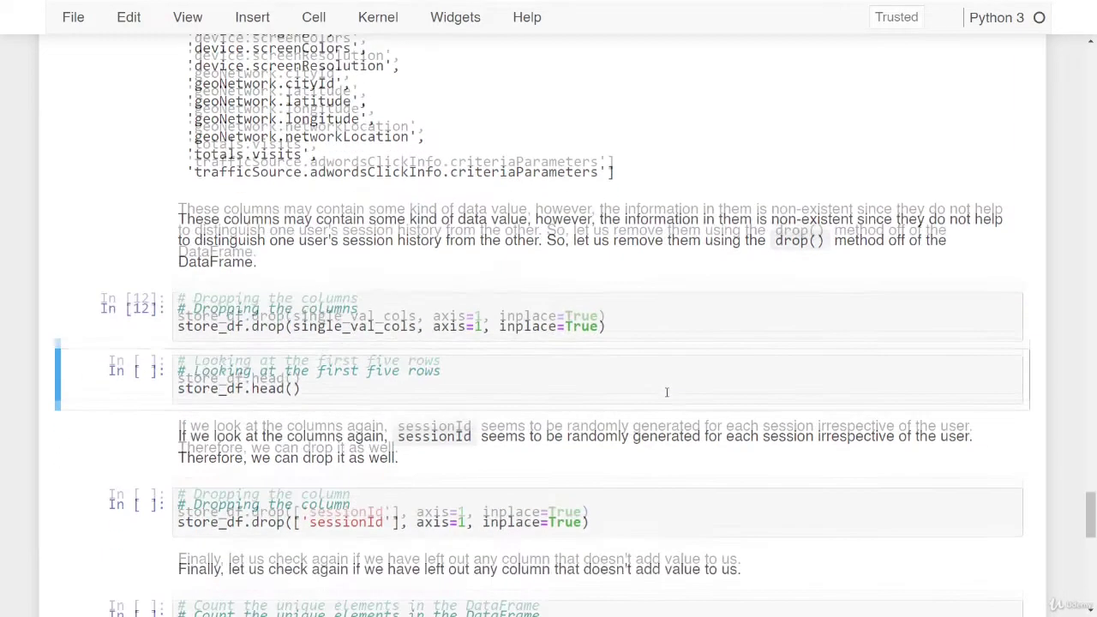
Step: Preview store_df.head(), confirming the table is now 5 rows × 36 columns
{"action": "key", "text": "shift+Return"}
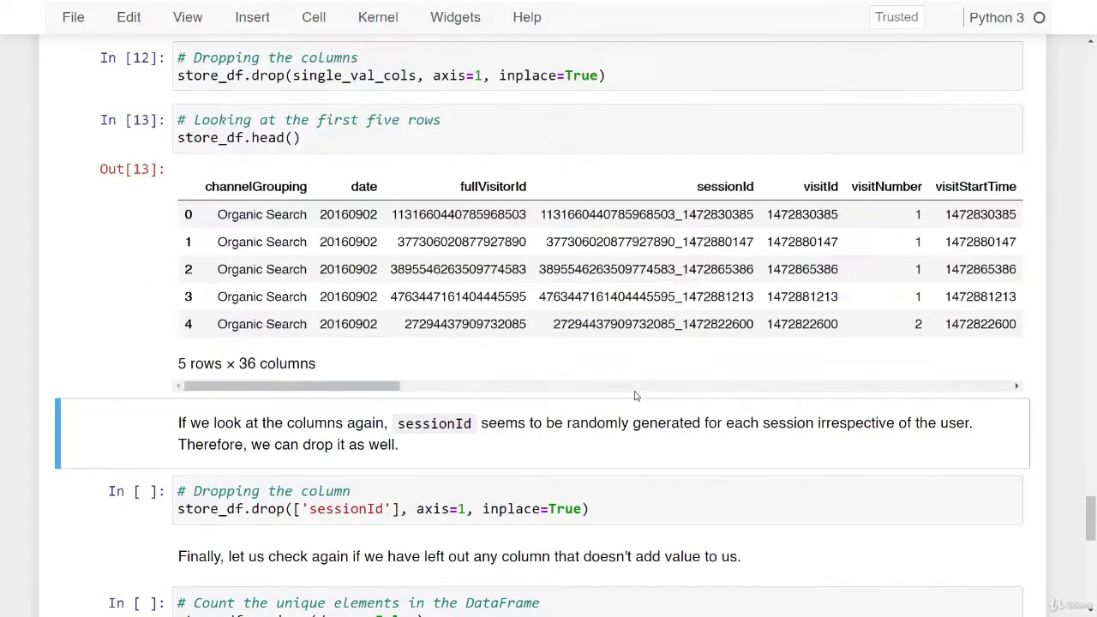
{"action": "scroll", "coordinate": [635, 395], "scroll_direction": "up", "scroll_amount": 1}
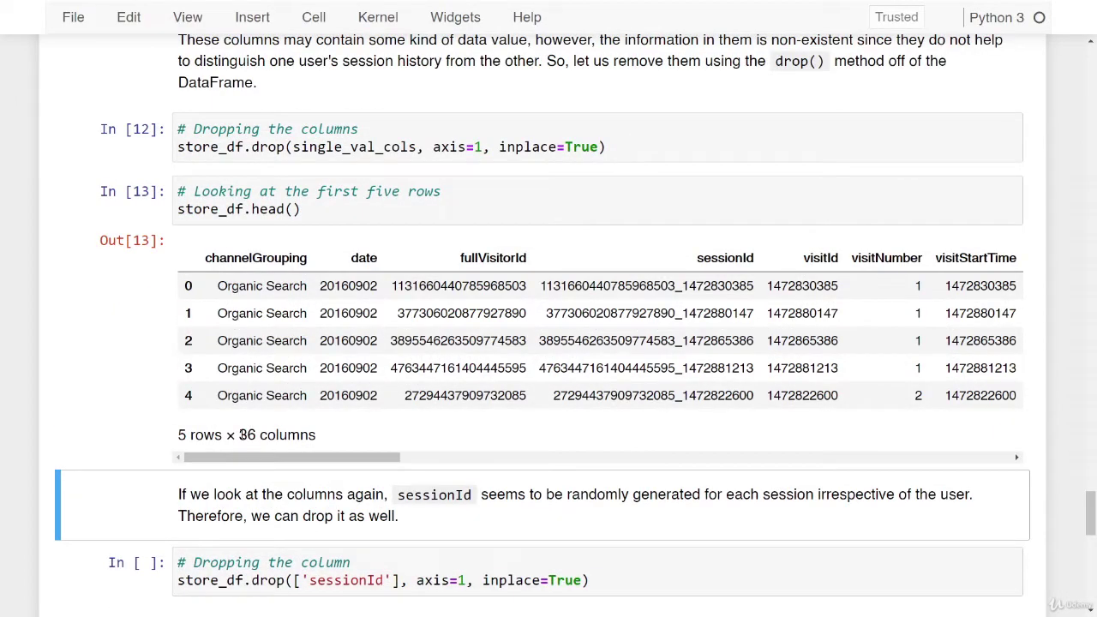
{"action": "left_click_drag", "start_coordinate": [239, 436], "coordinate": [324, 436]}
{"action": "left_click", "coordinate": [324, 436]}
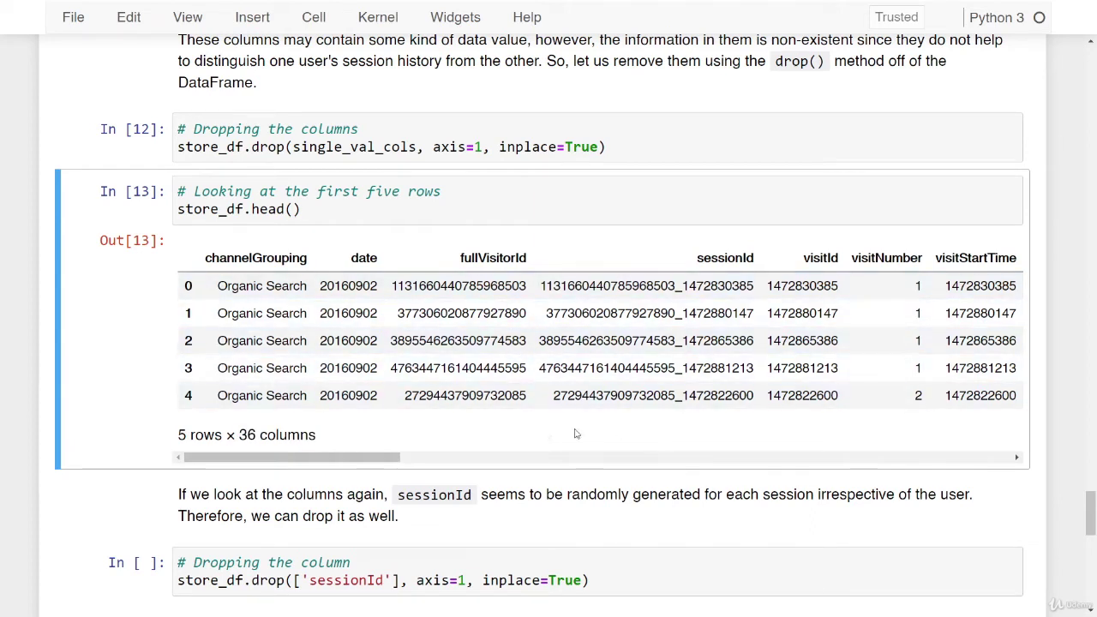
Step: Compare the visitId and fullVisitorId column headers and their row 0 values
{"action": "double_click", "coordinate": [820, 258]}
{"action": "left_click", "coordinate": [666, 262]}
{"action": "double_click", "coordinate": [477, 258]}
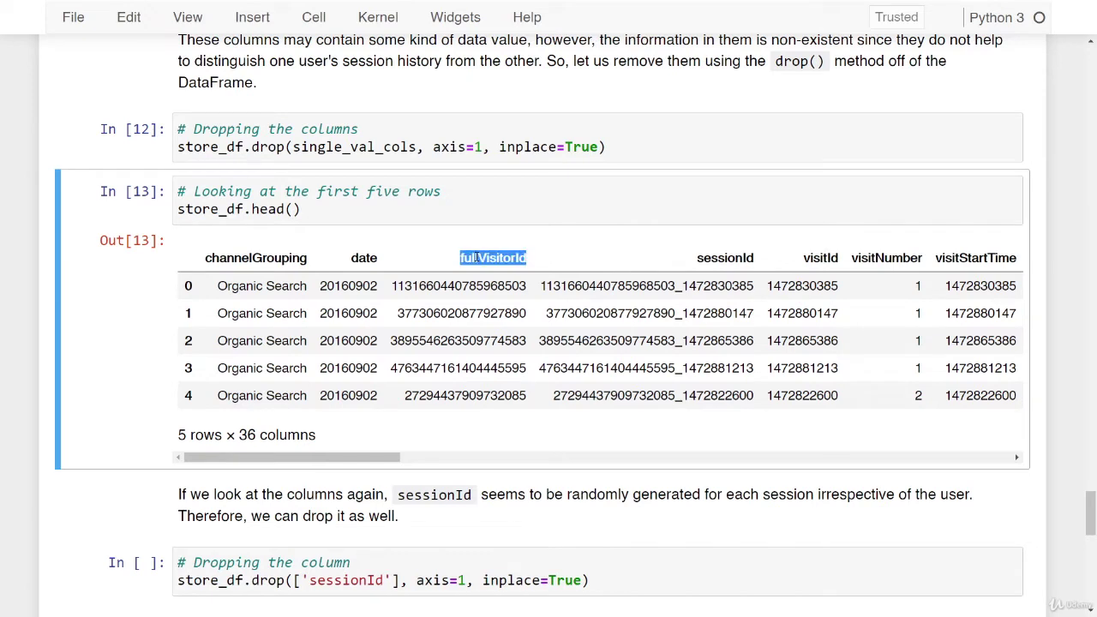
{"action": "double_click", "coordinate": [815, 261]}
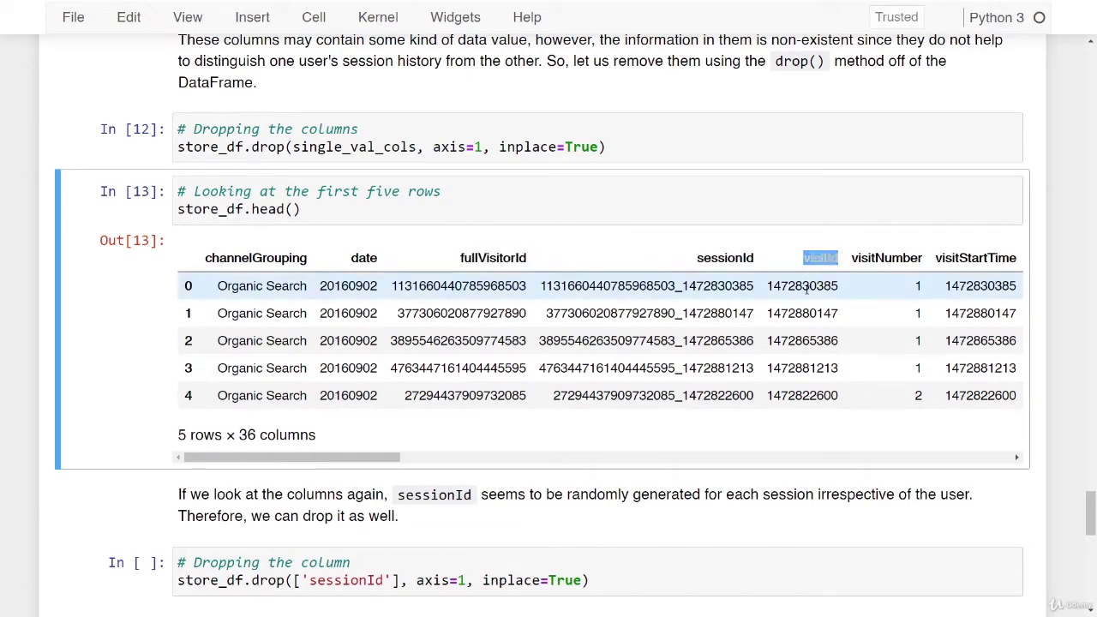
{"action": "double_click", "coordinate": [807, 289]}
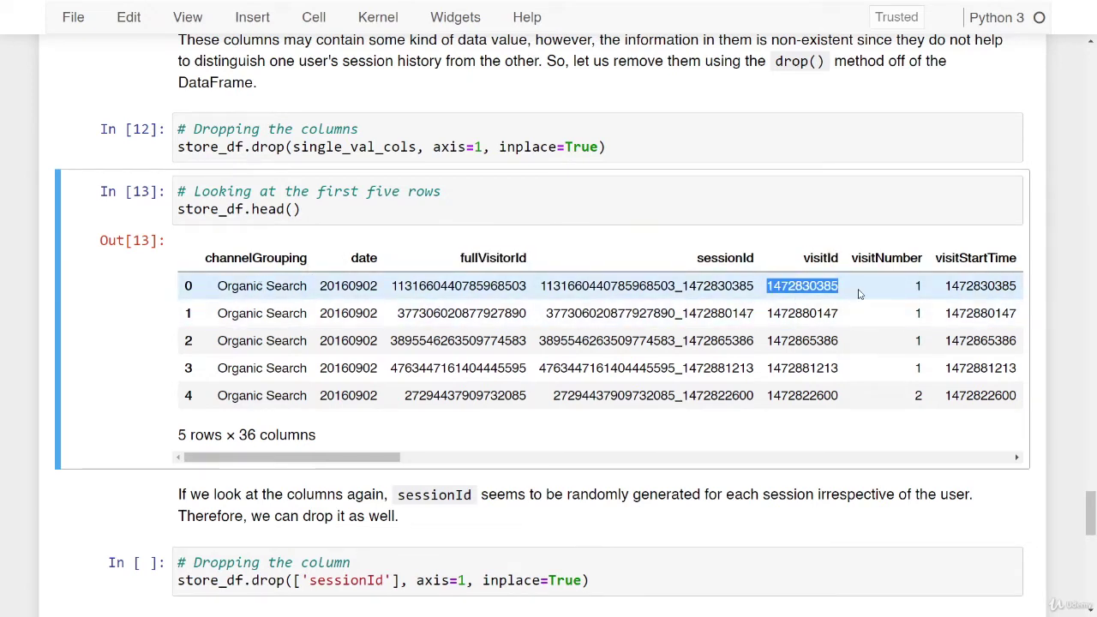
{"action": "double_click", "coordinate": [412, 289]}
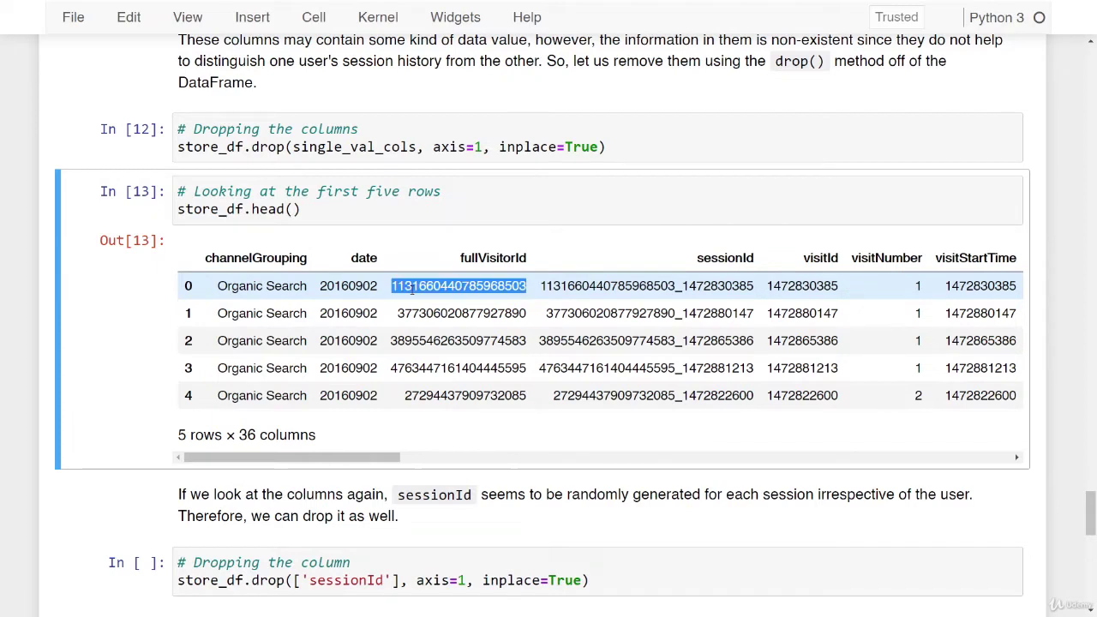
Step: Examine the sessionId column and its full values in rows 0 and 1
{"action": "double_click", "coordinate": [725, 258]}
{"action": "double_click", "coordinate": [674, 285]}
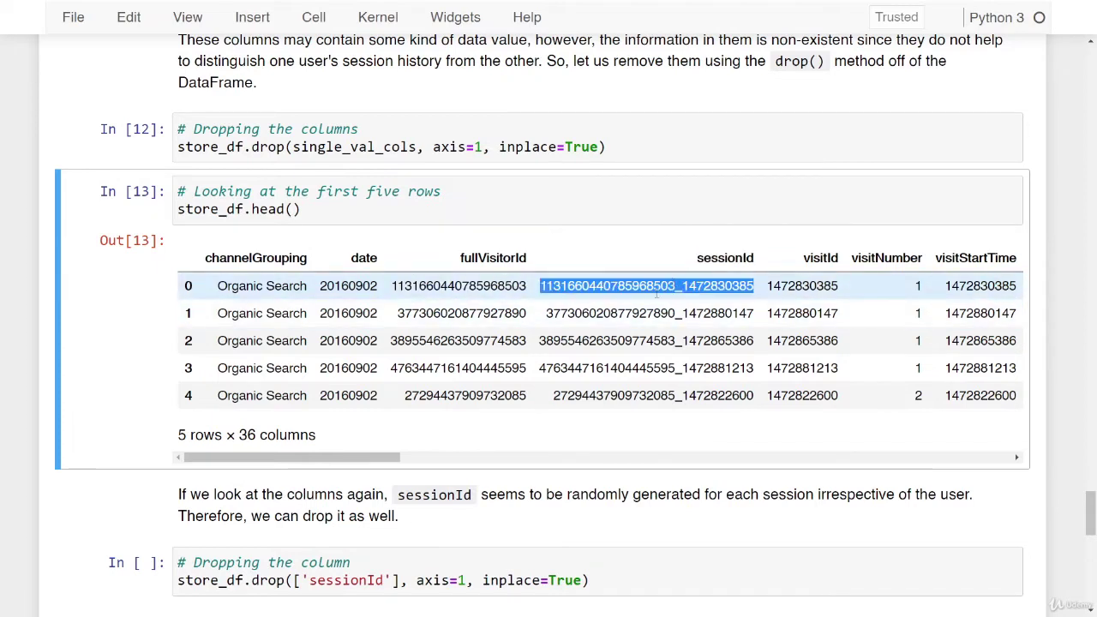
{"action": "double_click", "coordinate": [630, 313]}
{"action": "left_click", "coordinate": [582, 341]}
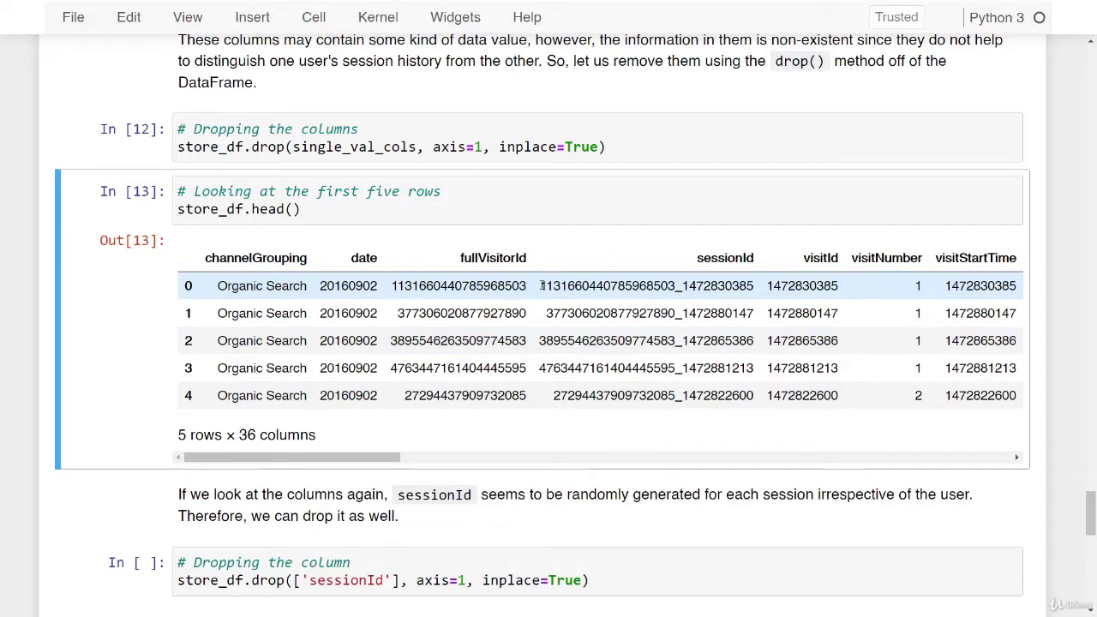
{"action": "left_click_drag", "start_coordinate": [538, 286], "coordinate": [757, 292]}
{"action": "left_click", "coordinate": [532, 341]}
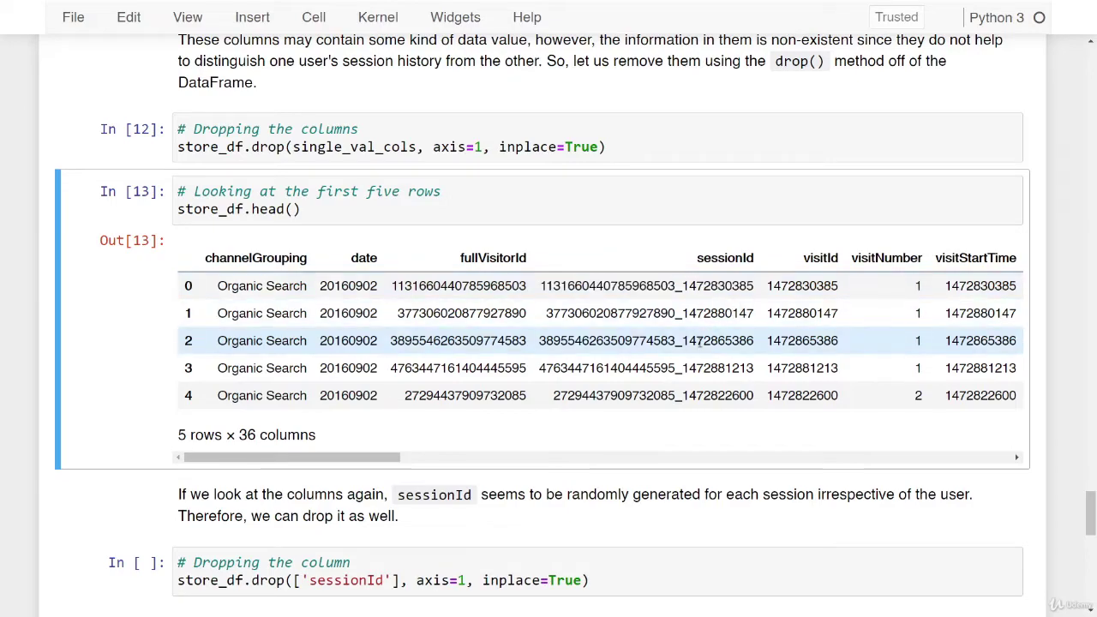
{"action": "scroll", "coordinate": [532, 375], "scroll_direction": "down", "scroll_amount": 3}
{"action": "double_click", "coordinate": [268, 439]}
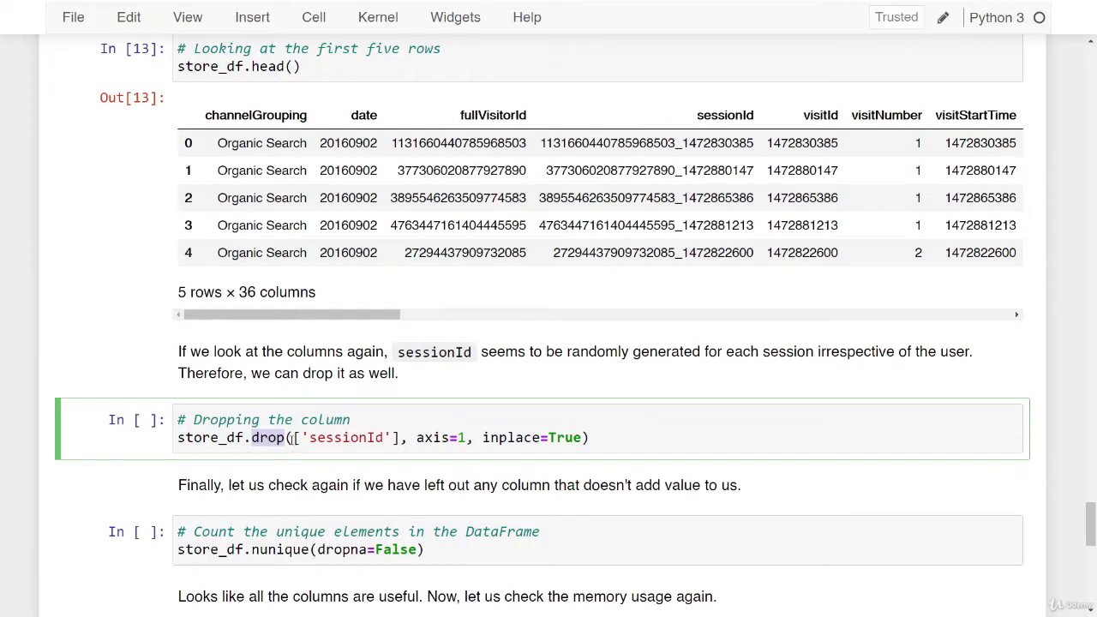
Step: Execute store_df.drop(['sessionId'], axis=1, inplace=True) to remove the sessionId column
{"action": "left_click_drag", "start_coordinate": [292, 438], "coordinate": [401, 438]}
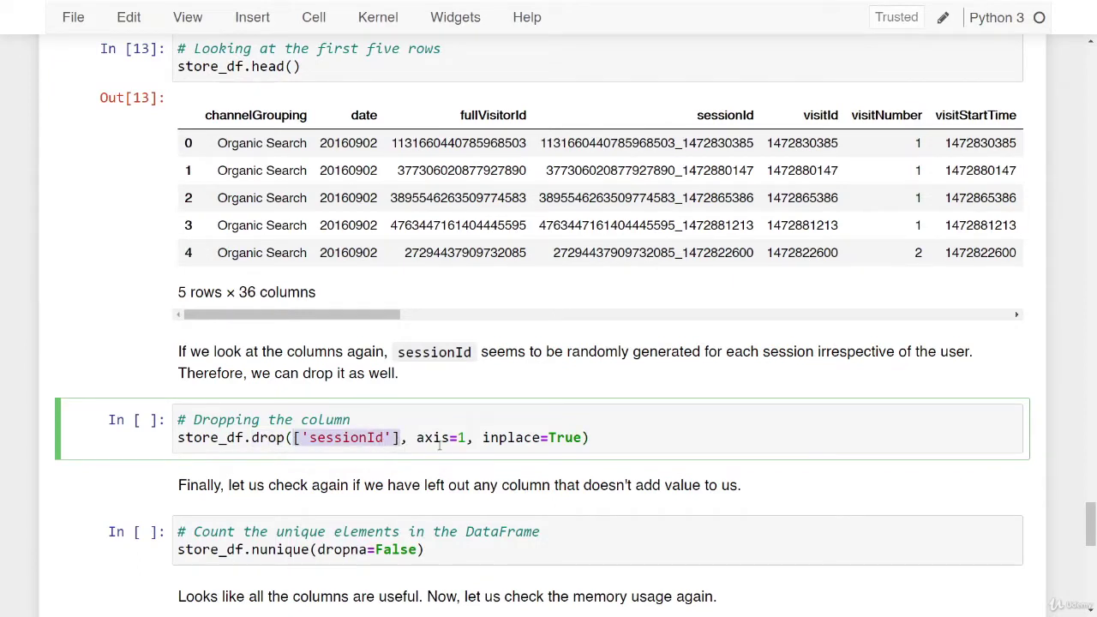
{"action": "left_click", "coordinate": [441, 439]}
{"action": "double_click", "coordinate": [440, 439]}
{"action": "left_click_drag", "start_coordinate": [468, 438], "coordinate": [416, 438]}
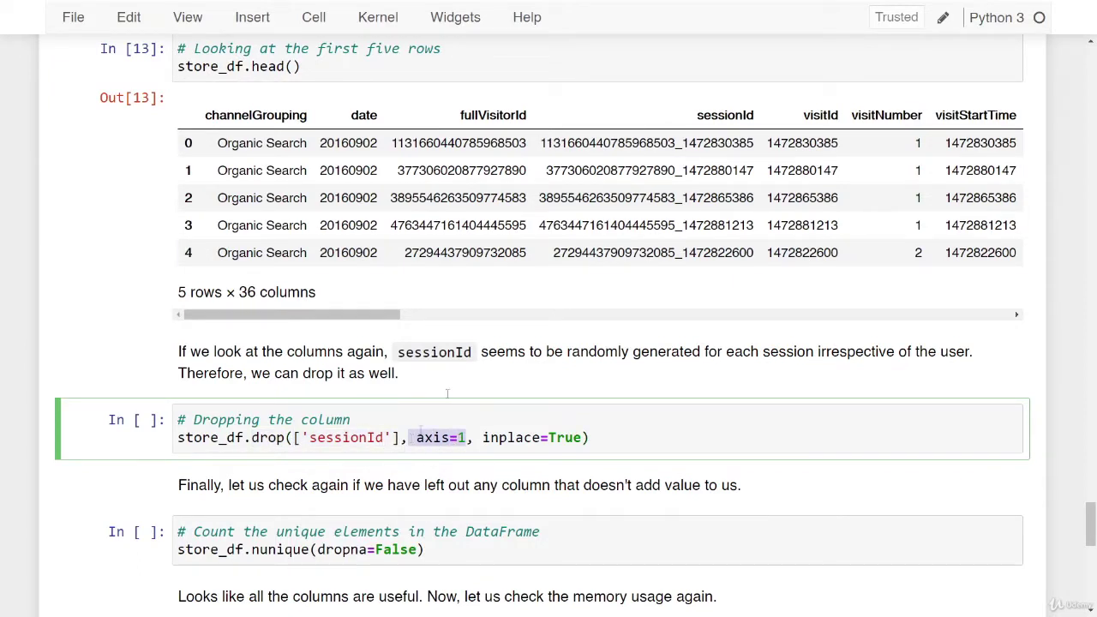
{"action": "double_click", "coordinate": [512, 438]}
{"action": "double_click", "coordinate": [566, 438]}
{"action": "left_click", "coordinate": [662, 441]}
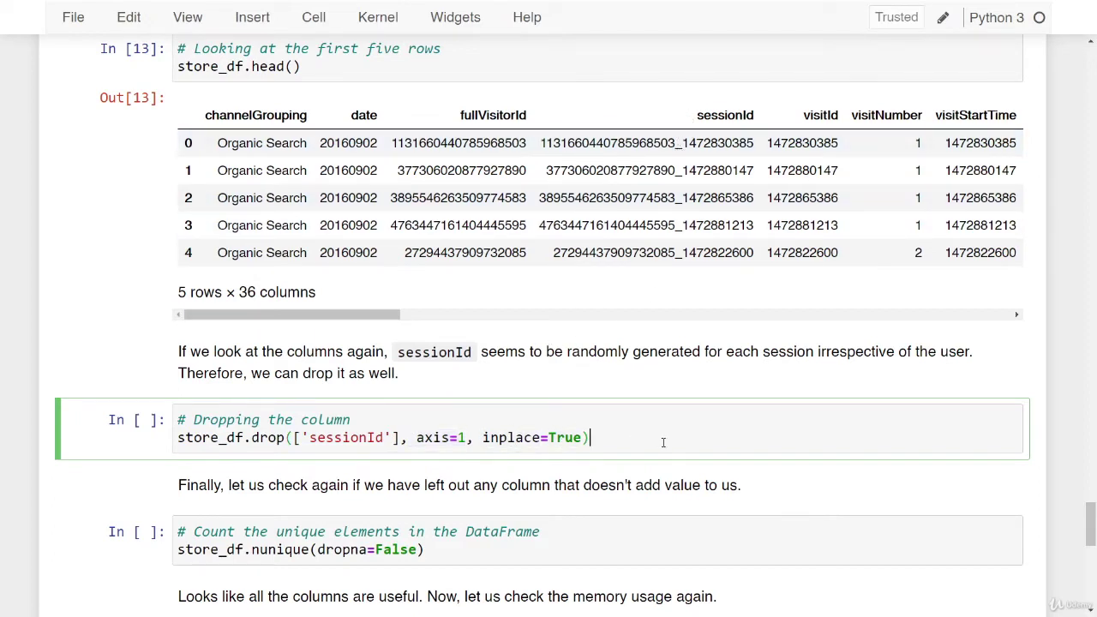
{"action": "key", "text": "shift+Return"}
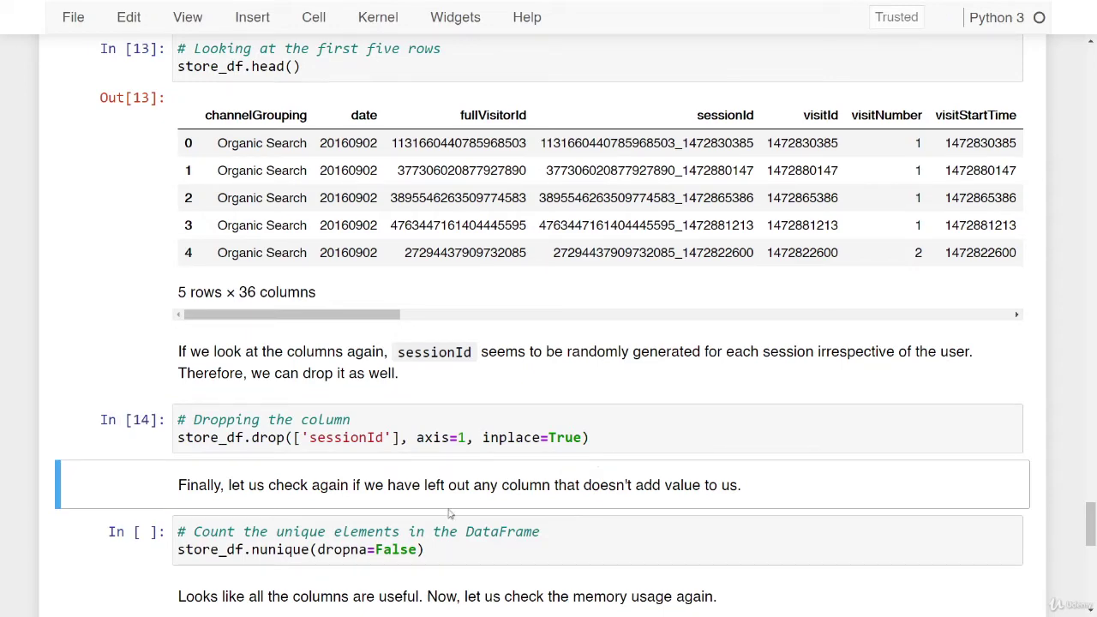
{"action": "scroll", "coordinate": [455, 474], "scroll_direction": "down", "scroll_amount": 1}
Step: Run store_df.nunique(dropna=False) to count unique values in every column
{"action": "left_click", "coordinate": [455, 474]}
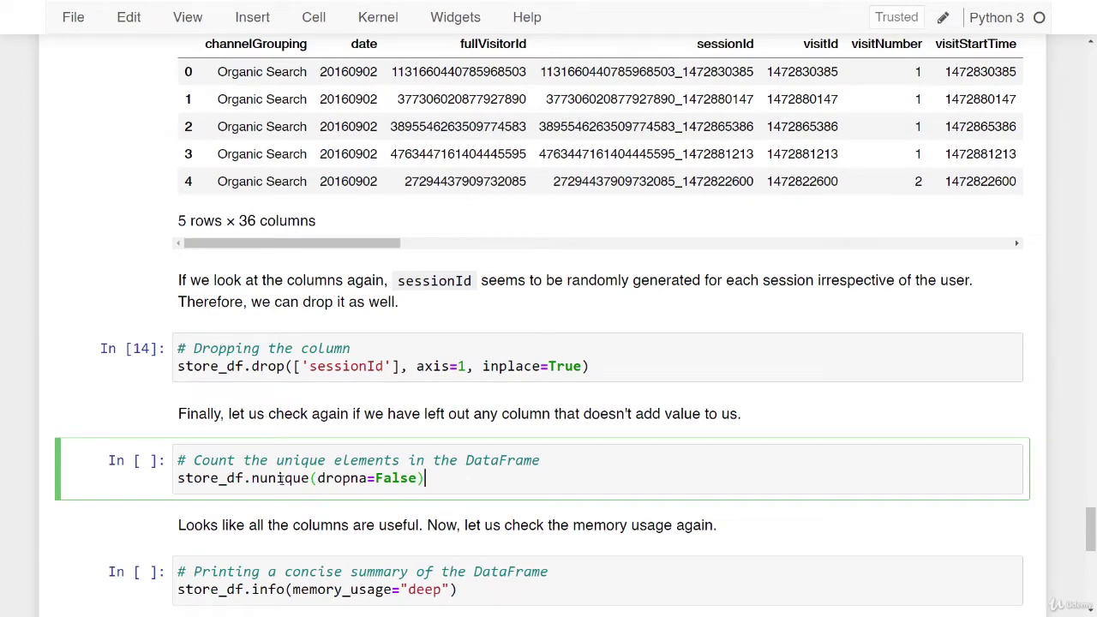
{"action": "scroll", "coordinate": [456, 474], "scroll_direction": "down", "scroll_amount": 1}
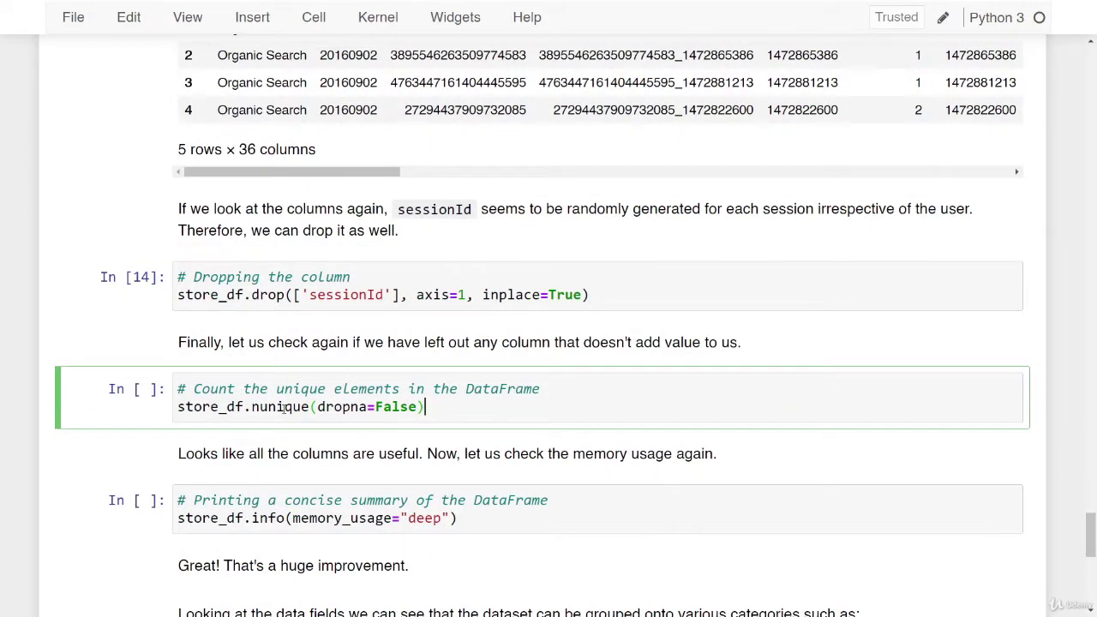
{"action": "double_click", "coordinate": [217, 407]}
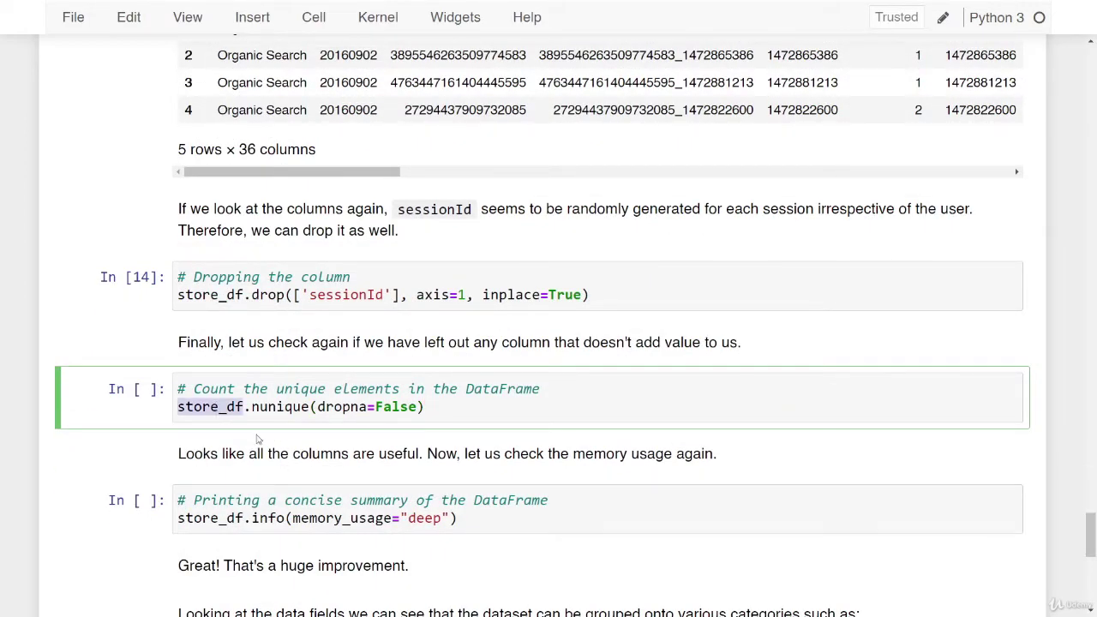
{"action": "left_click", "coordinate": [490, 412]}
{"action": "key", "text": "shift+Return"}
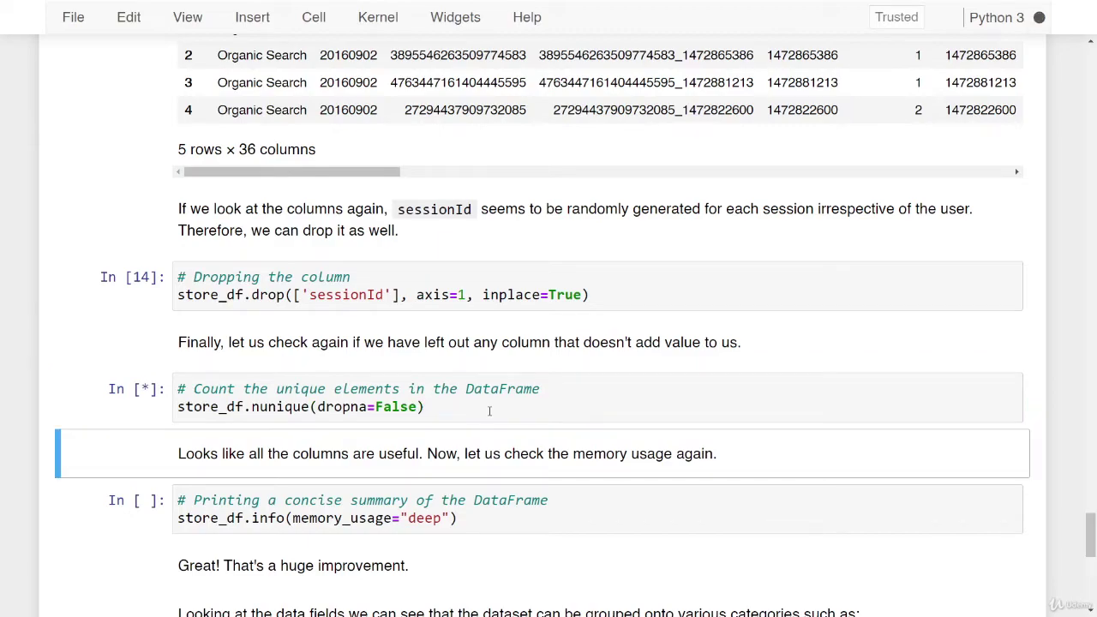
Step: Scroll through the per-column unique counts, each column holding at least 2 values
{"action": "scroll", "coordinate": [489, 411], "scroll_direction": "up", "scroll_amount": 3}
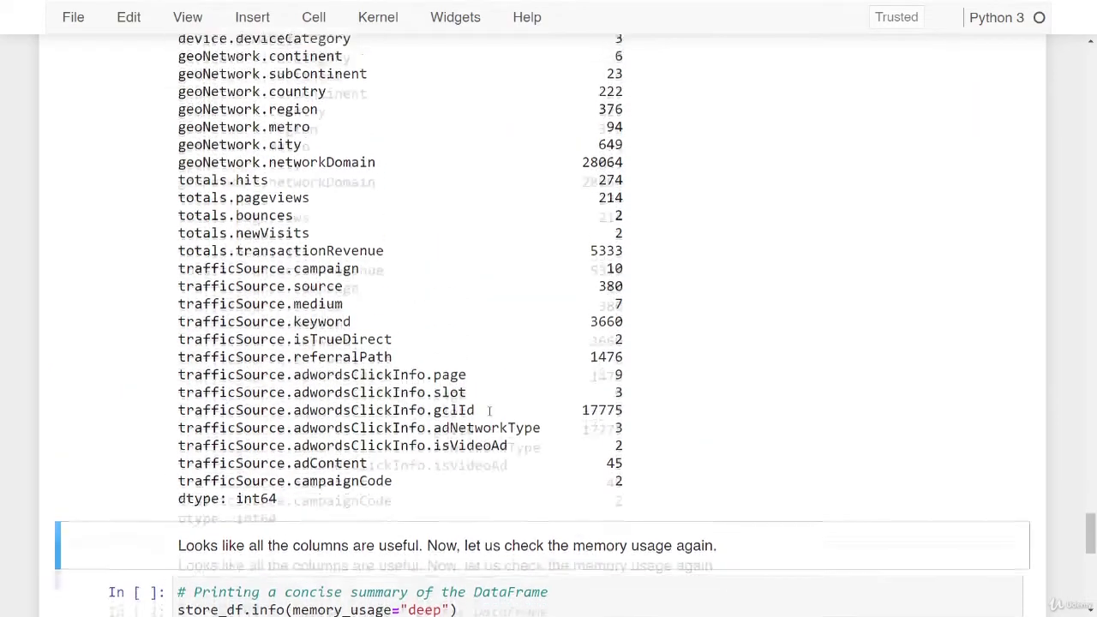
{"action": "scroll", "coordinate": [489, 411], "scroll_direction": "up", "scroll_amount": 2}
{"action": "scroll", "coordinate": [472, 426], "scroll_direction": "down", "scroll_amount": 2}
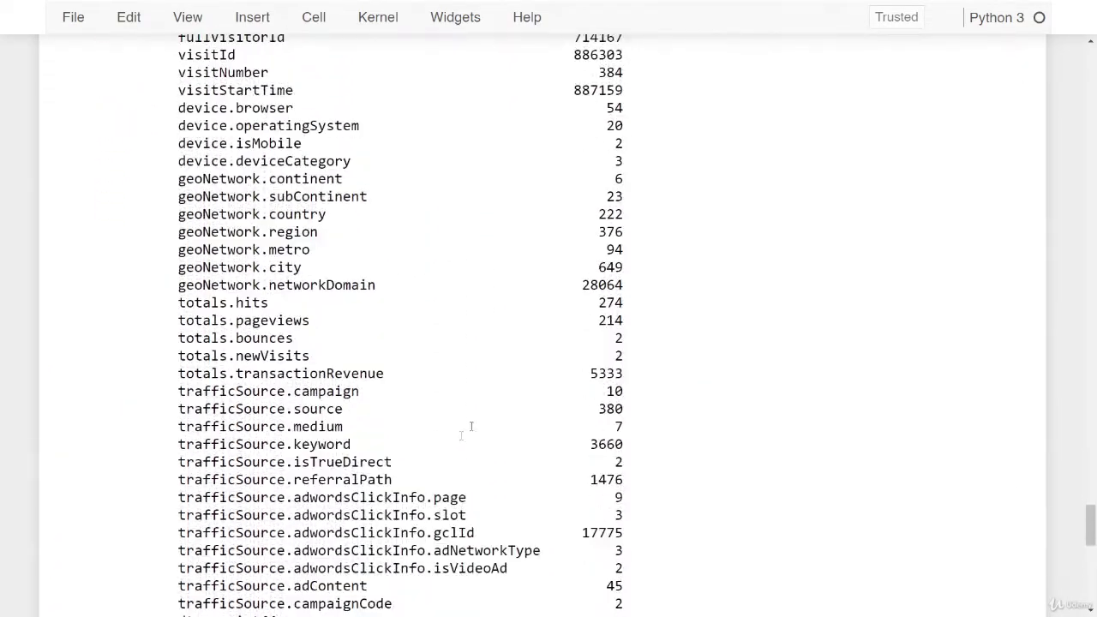
{"action": "scroll", "coordinate": [386, 441], "scroll_direction": "down", "scroll_amount": 2}
{"action": "scroll", "coordinate": [289, 460], "scroll_direction": "up", "scroll_amount": 3}
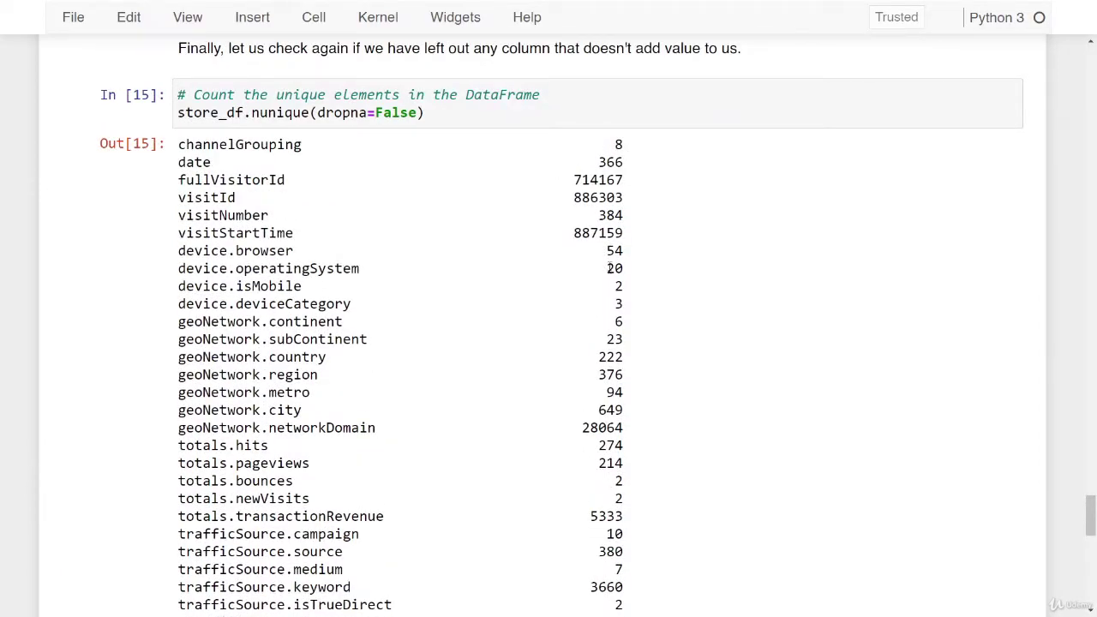
{"action": "scroll", "coordinate": [591, 432], "scroll_direction": "down", "scroll_amount": 3}
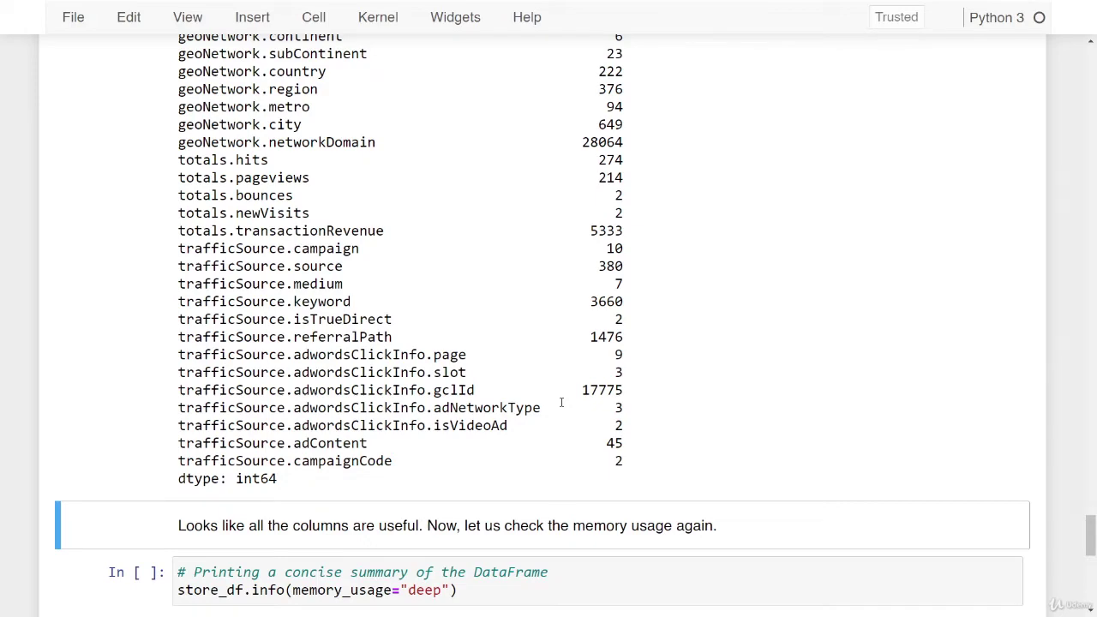
{"action": "scroll", "coordinate": [561, 402], "scroll_direction": "down", "scroll_amount": 3}
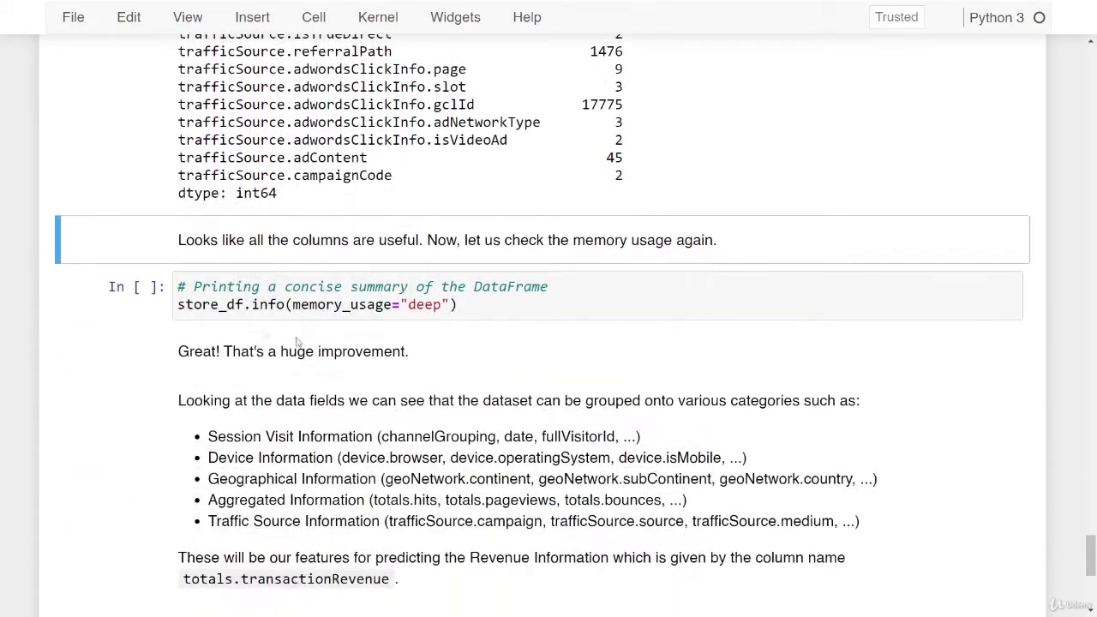
{"action": "double_click", "coordinate": [265, 306]}
{"action": "double_click", "coordinate": [207, 306]}
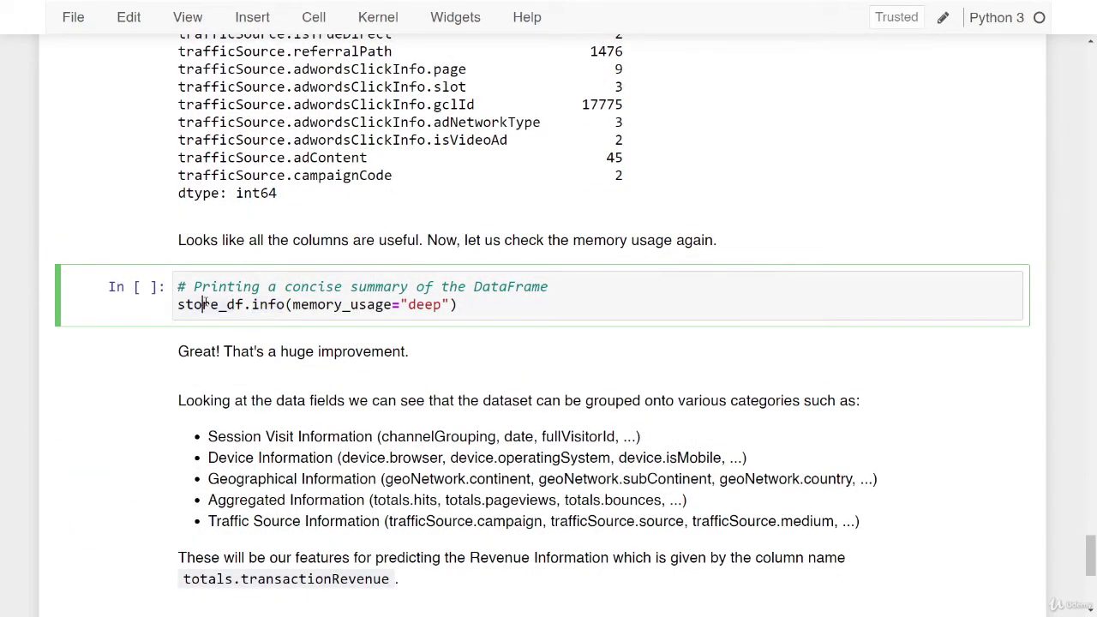
Step: Rerun store_df.info(memory_usage="deep") and highlight the 'memory usage: 1.2 GB' line
{"action": "double_click", "coordinate": [342, 305]}
{"action": "left_click", "coordinate": [420, 311]}
{"action": "left_click", "coordinate": [523, 314]}
{"action": "key", "text": "shift+Return"}
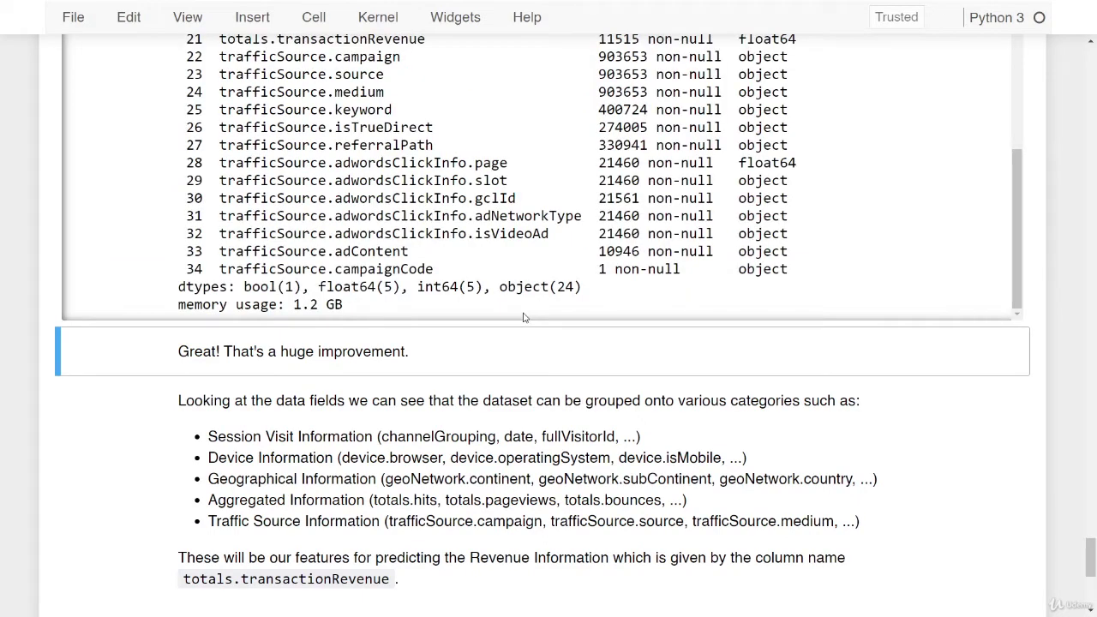
{"action": "left_click_drag", "start_coordinate": [179, 305], "coordinate": [362, 311]}
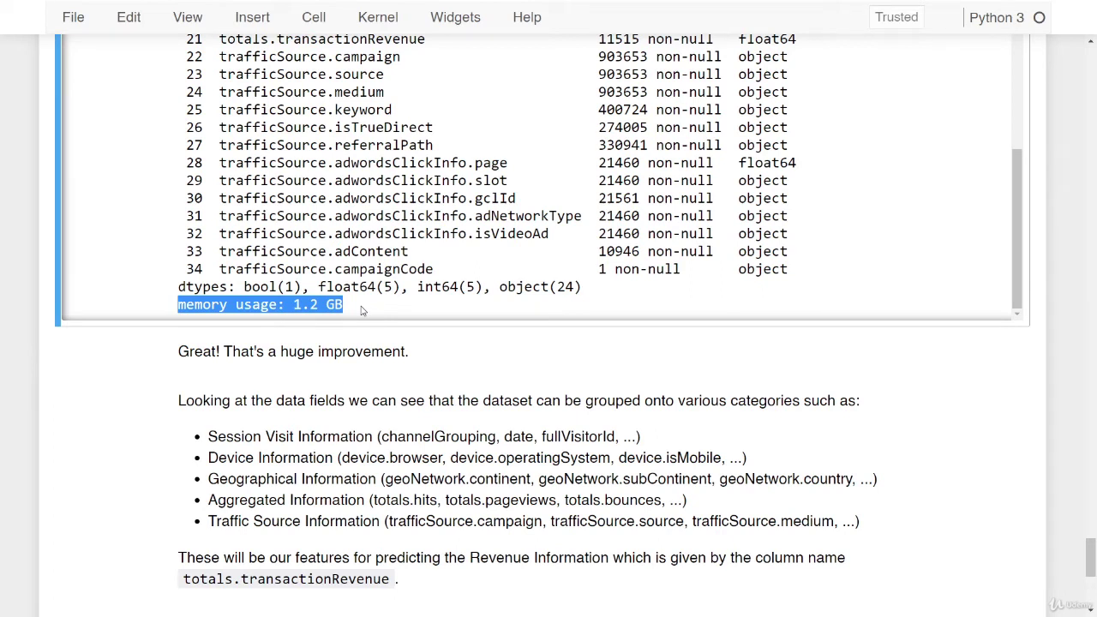
{"action": "scroll", "coordinate": [355, 133], "scroll_direction": "up", "scroll_amount": 2}
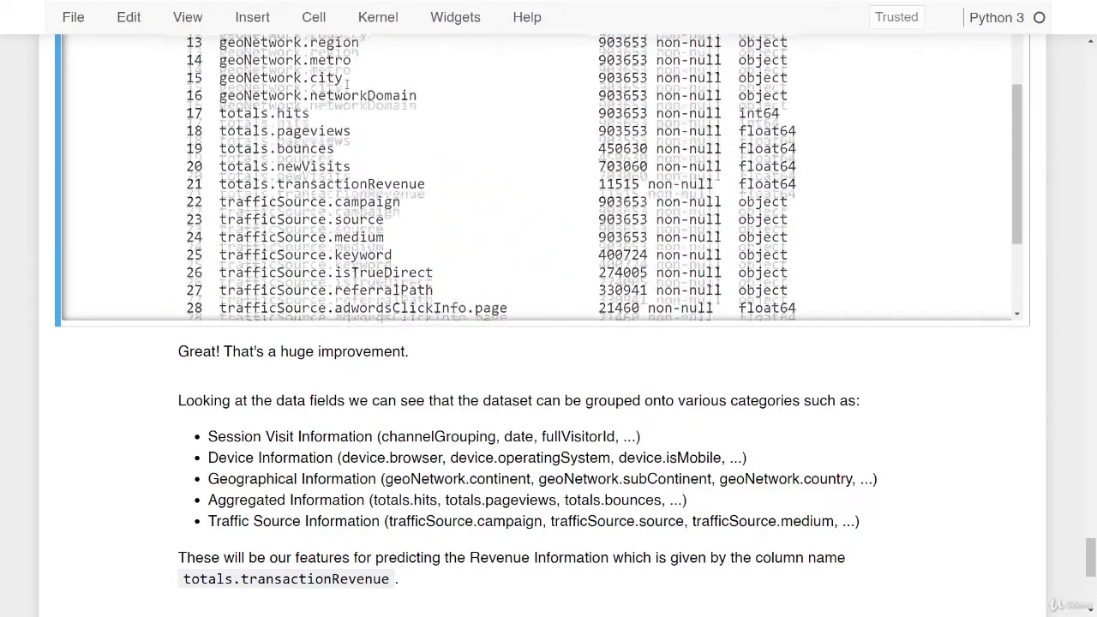
{"action": "scroll", "coordinate": [354, 133], "scroll_direction": "up", "scroll_amount": 2}
{"action": "scroll", "coordinate": [355, 137], "scroll_direction": "up", "scroll_amount": 2}
{"action": "scroll", "coordinate": [355, 144], "scroll_direction": "down", "scroll_amount": 3}
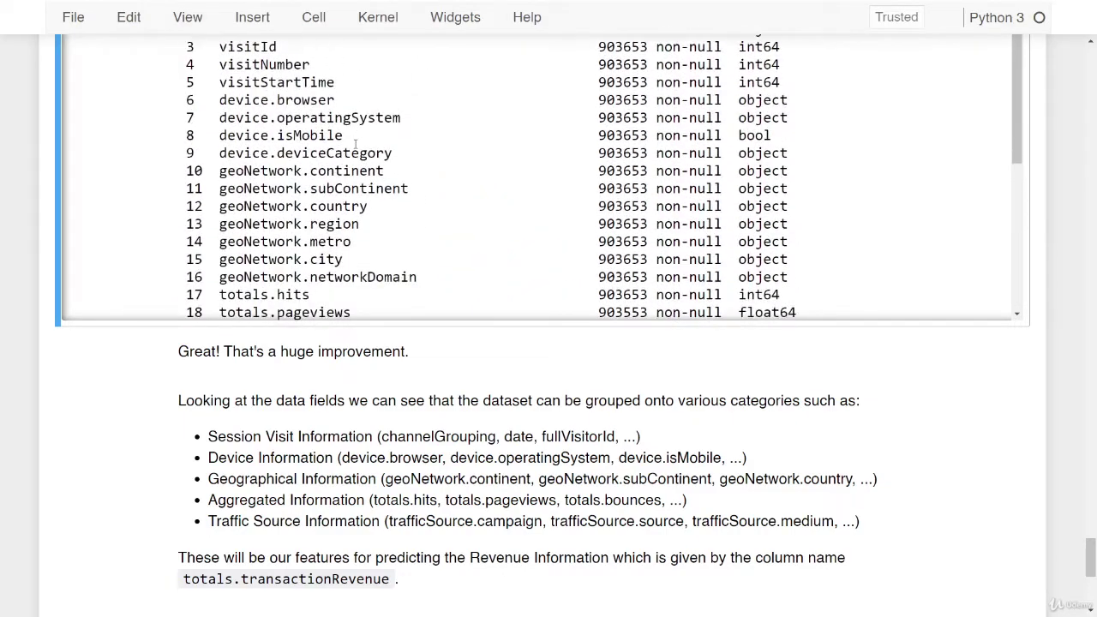
{"action": "scroll", "coordinate": [359, 146], "scroll_direction": "down", "scroll_amount": 4}
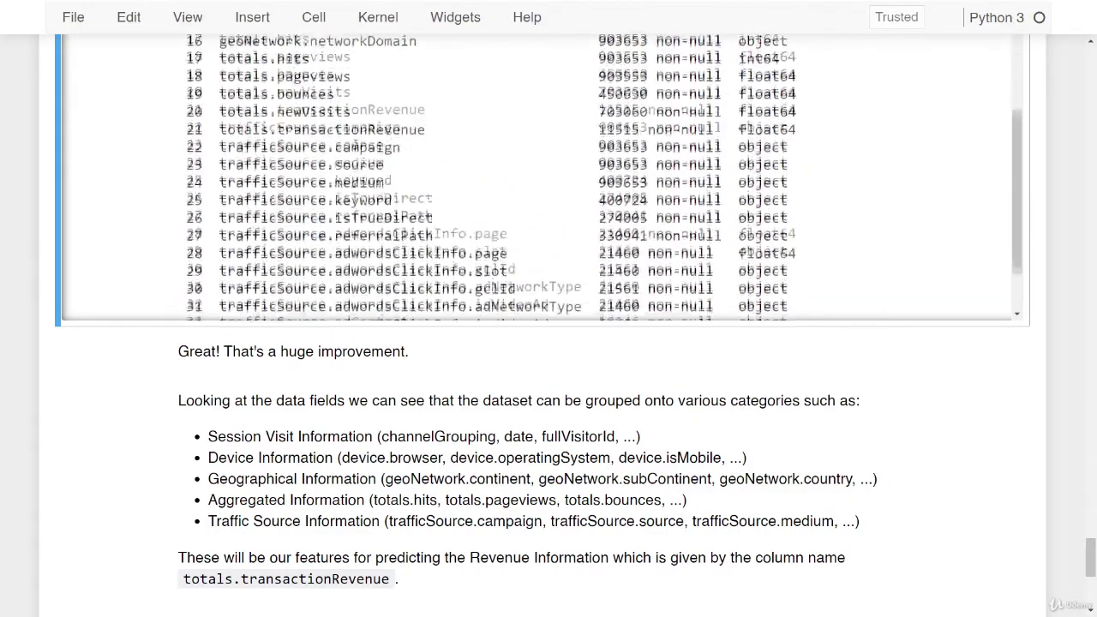
{"action": "scroll", "coordinate": [356, 144], "scroll_direction": "up", "scroll_amount": 7}
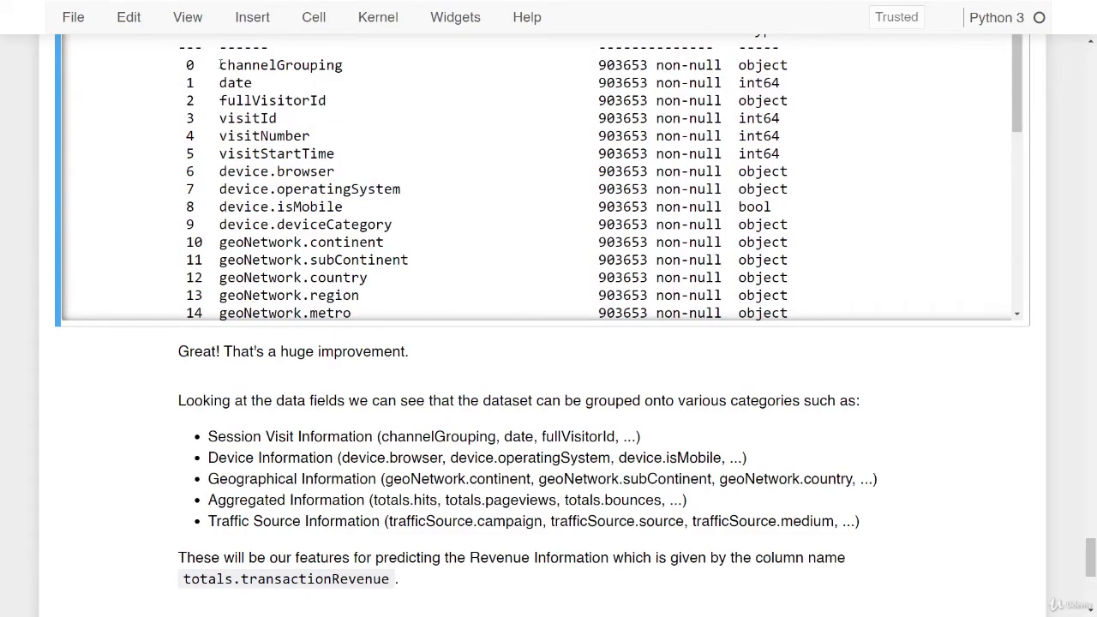
{"action": "left_click_drag", "start_coordinate": [222, 64], "coordinate": [348, 153]}
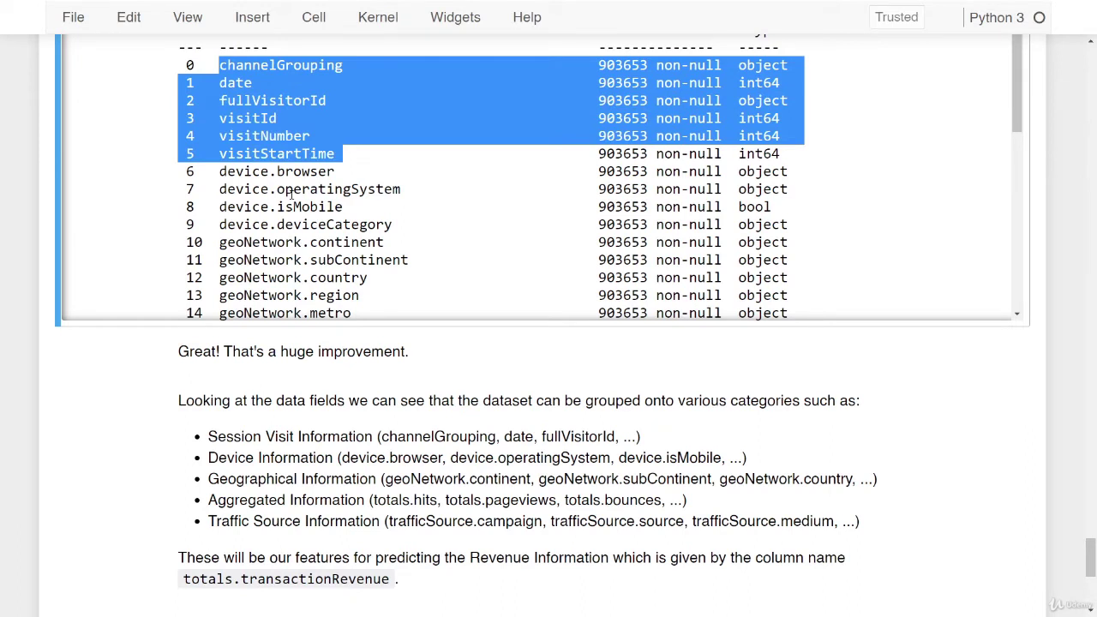
{"action": "left_click_drag", "start_coordinate": [219, 170], "coordinate": [390, 225]}
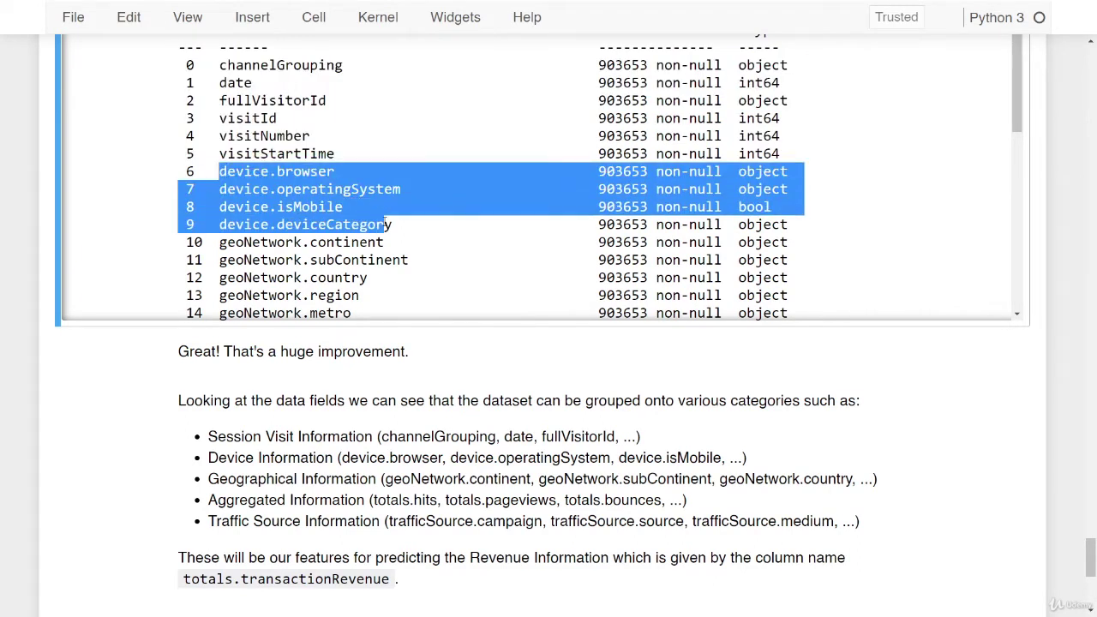
{"action": "scroll", "coordinate": [255, 225], "scroll_direction": "down", "scroll_amount": 2}
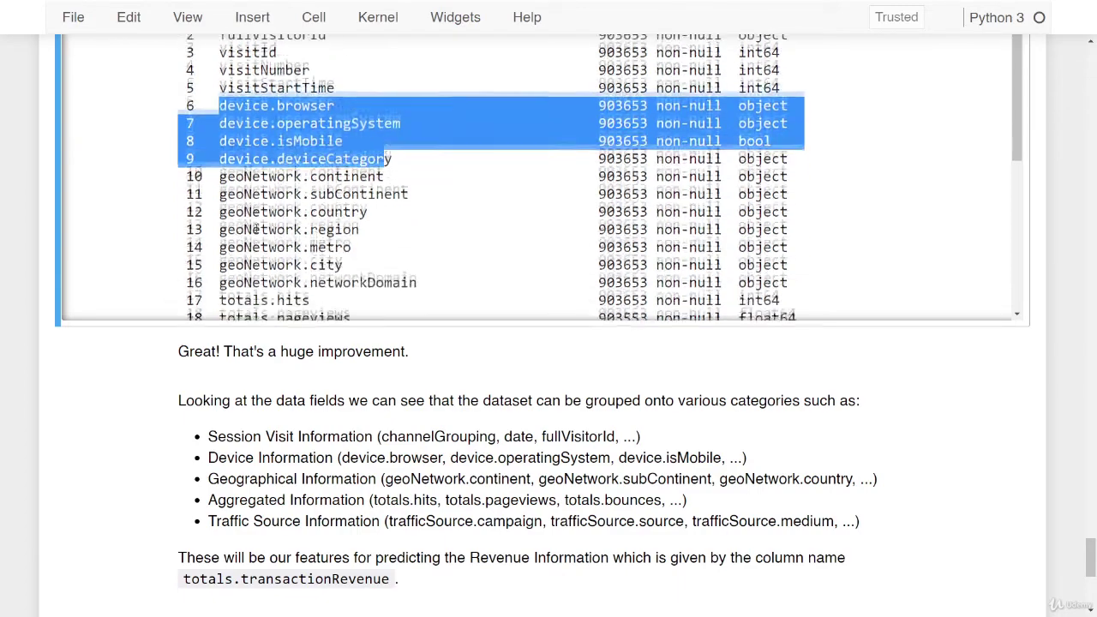
{"action": "left_click_drag", "start_coordinate": [326, 243], "coordinate": [384, 277]}
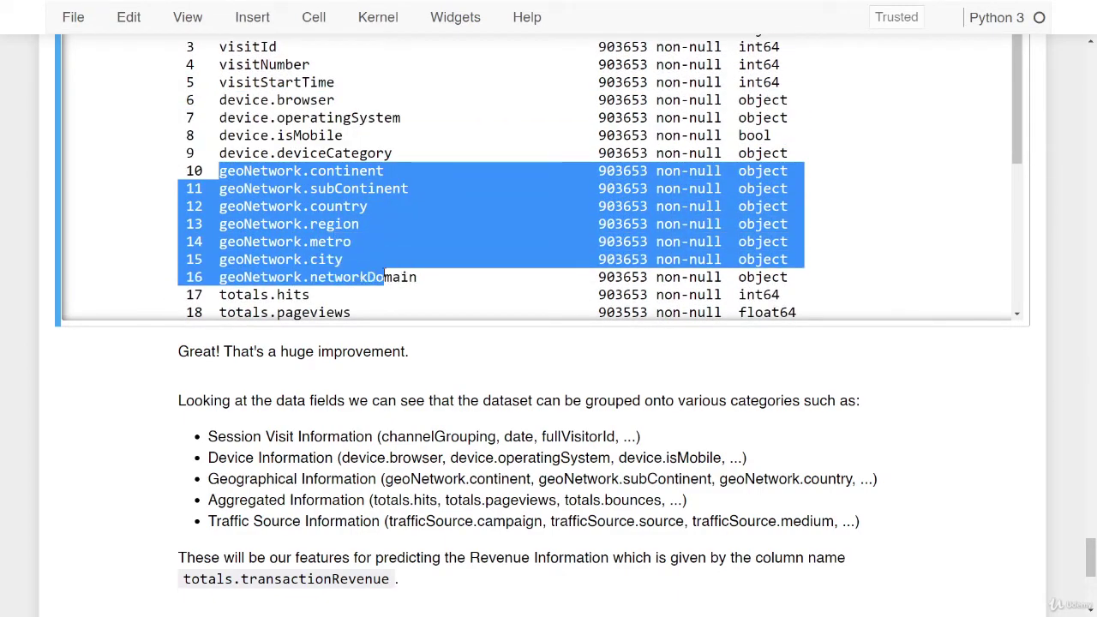
{"action": "scroll", "coordinate": [313, 201], "scroll_direction": "down", "scroll_amount": 1}
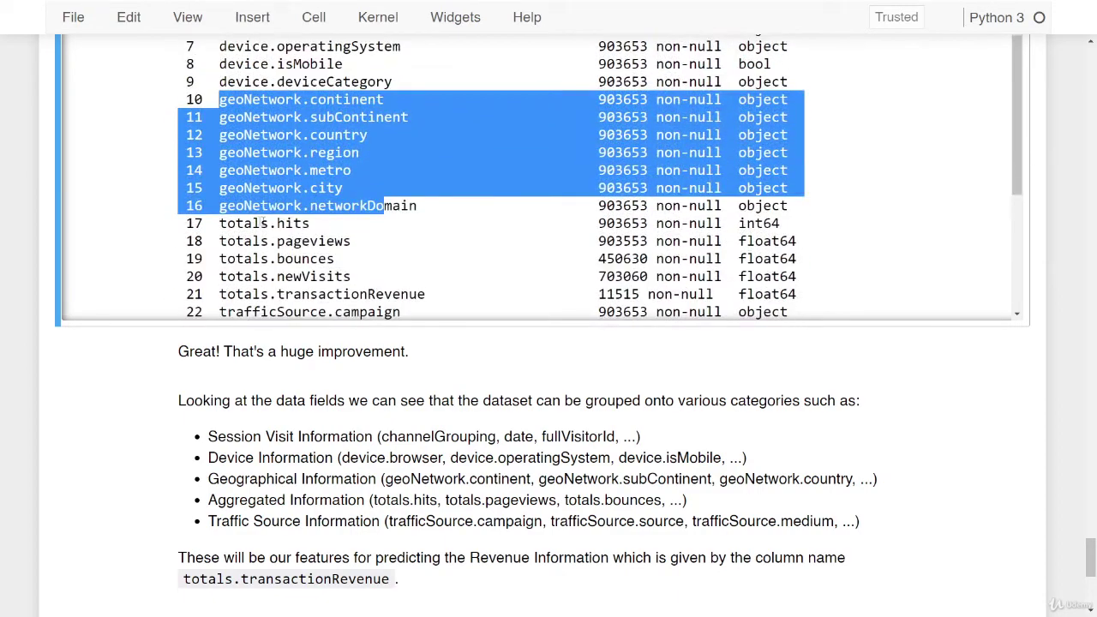
{"action": "scroll", "coordinate": [261, 221], "scroll_direction": "down", "scroll_amount": 1}
{"action": "left_click", "coordinate": [221, 152]}
{"action": "left_click_drag", "start_coordinate": [221, 153], "coordinate": [343, 224]}
{"action": "scroll", "coordinate": [333, 239], "scroll_direction": "down", "scroll_amount": 1}
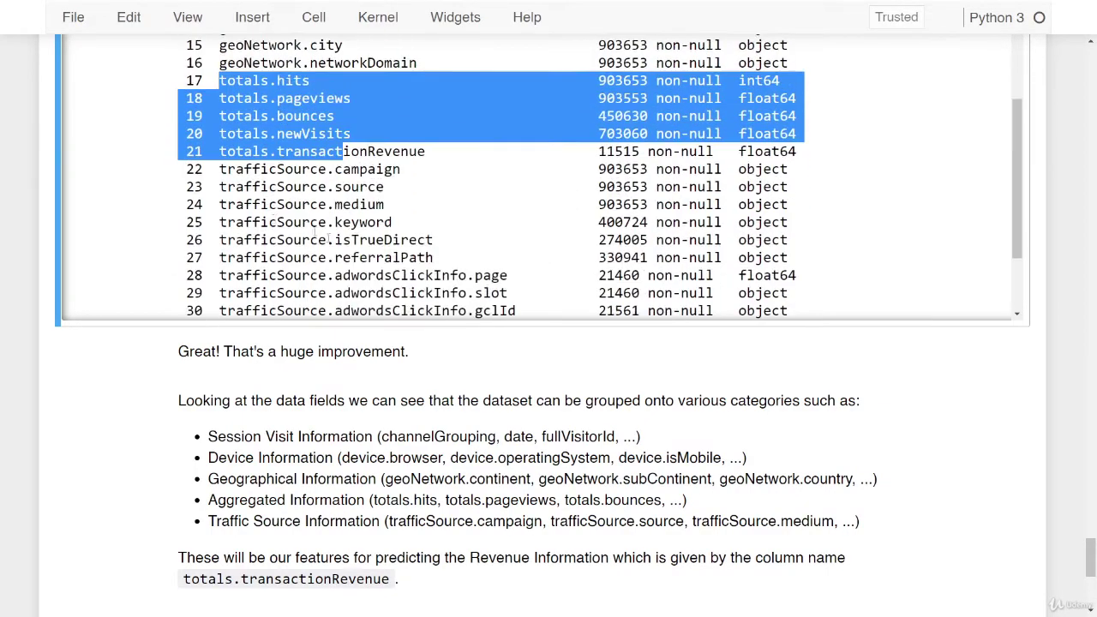
{"action": "scroll", "coordinate": [246, 192], "scroll_direction": "down", "scroll_amount": 1}
{"action": "left_click_drag", "start_coordinate": [222, 98], "coordinate": [325, 240]}
{"action": "scroll", "coordinate": [325, 249], "scroll_direction": "down", "scroll_amount": 1}
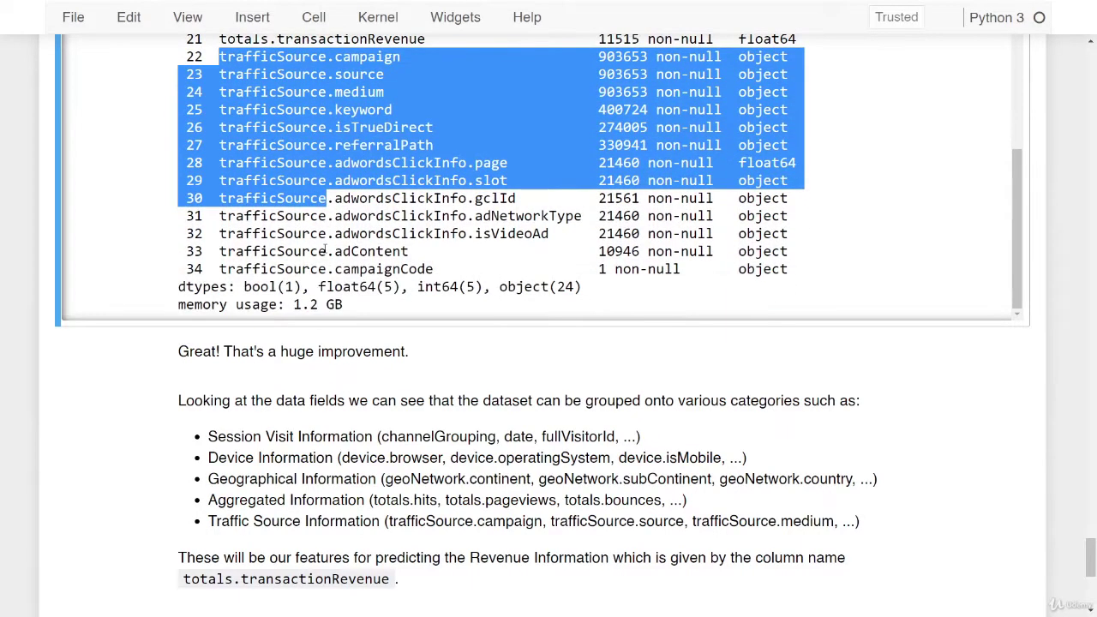
{"action": "left_click", "coordinate": [326, 248]}
{"action": "scroll", "coordinate": [325, 248], "scroll_direction": "down", "scroll_amount": 1}
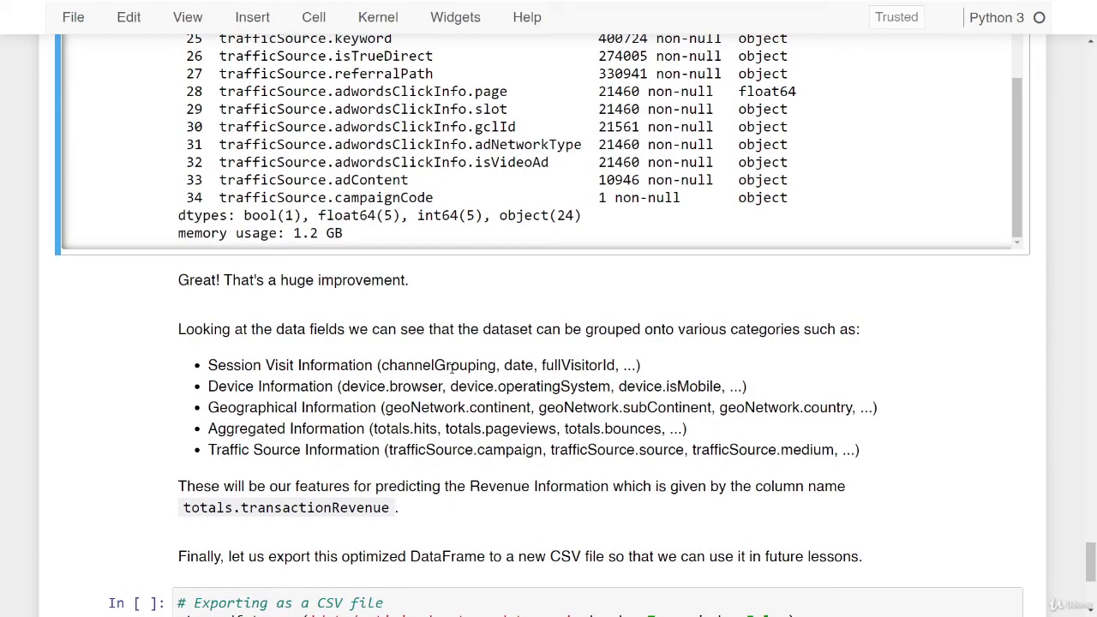
{"action": "scroll", "coordinate": [451, 367], "scroll_direction": "up", "scroll_amount": 3}
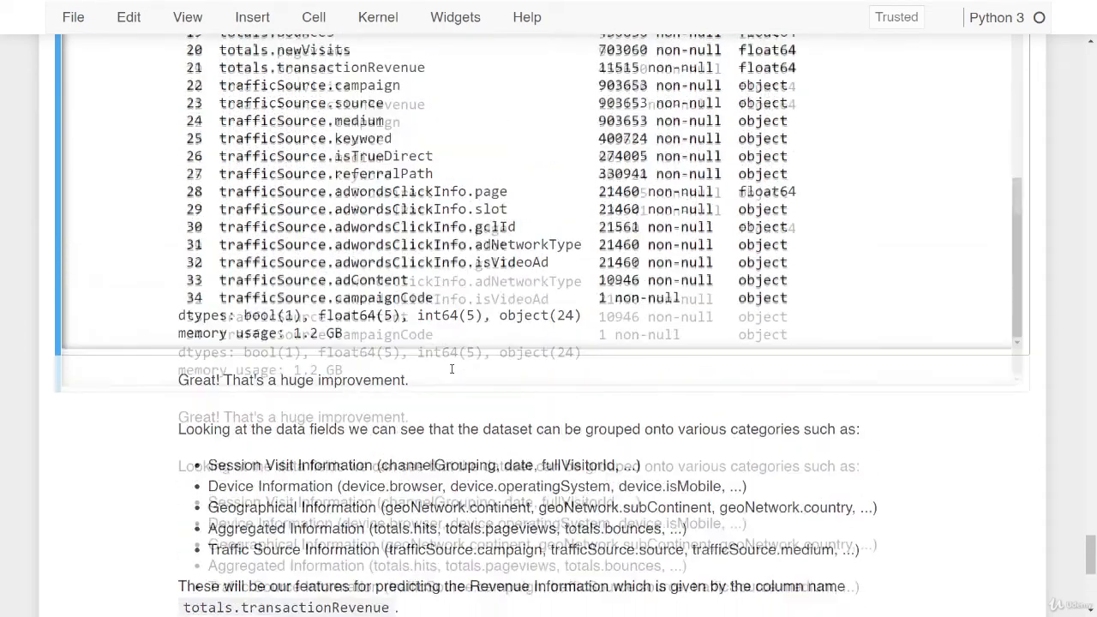
{"action": "scroll", "coordinate": [369, 364], "scroll_direction": "up", "scroll_amount": 3}
{"action": "scroll", "coordinate": [370, 364], "scroll_direction": "up", "scroll_amount": 2}
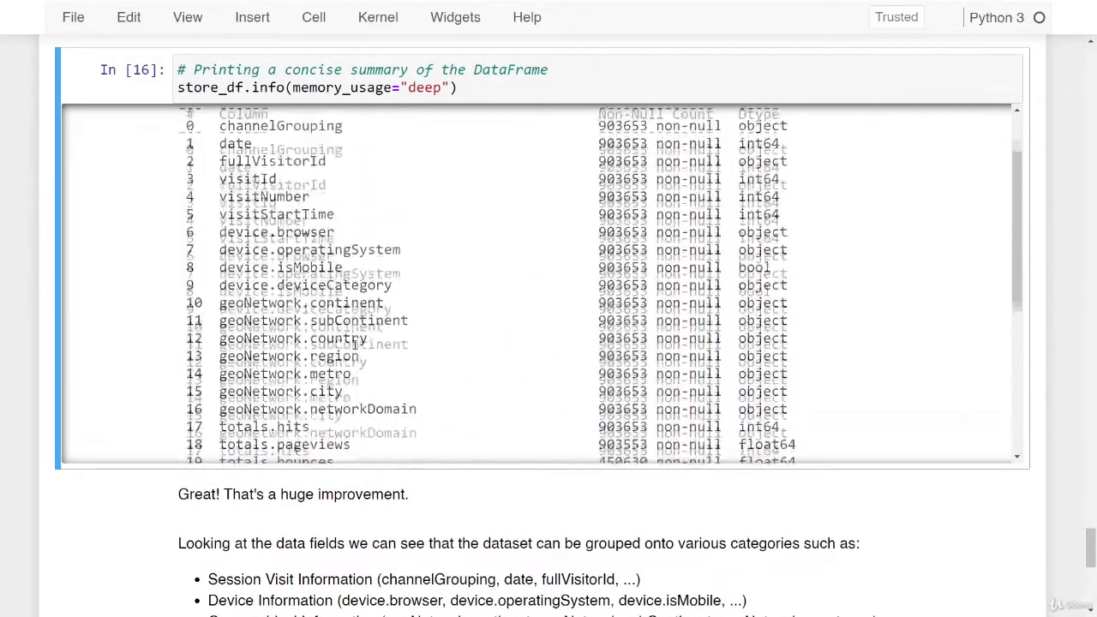
{"action": "scroll", "coordinate": [355, 318], "scroll_direction": "down", "scroll_amount": 4}
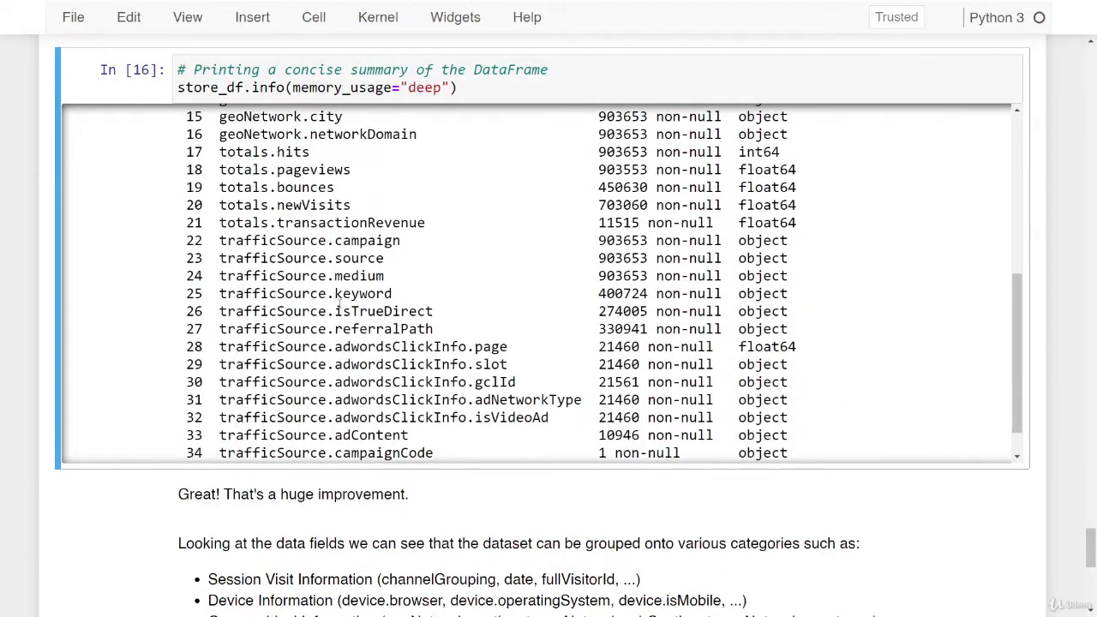
{"action": "left_click_drag", "start_coordinate": [426, 225], "coordinate": [197, 224]}
{"action": "left_click", "coordinate": [197, 225]}
{"action": "scroll", "coordinate": [394, 422], "scroll_direction": "down", "scroll_amount": 3}
{"action": "scroll", "coordinate": [394, 421], "scroll_direction": "down", "scroll_amount": 5}
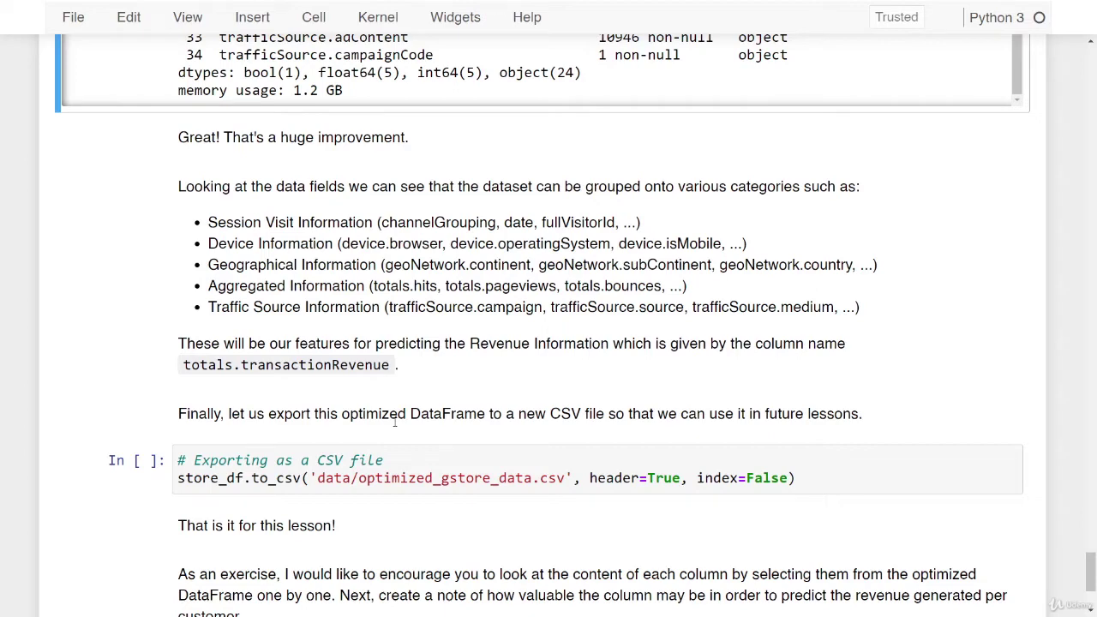
{"action": "scroll", "coordinate": [394, 422], "scroll_direction": "down", "scroll_amount": 1}
{"action": "left_click", "coordinate": [283, 409]}
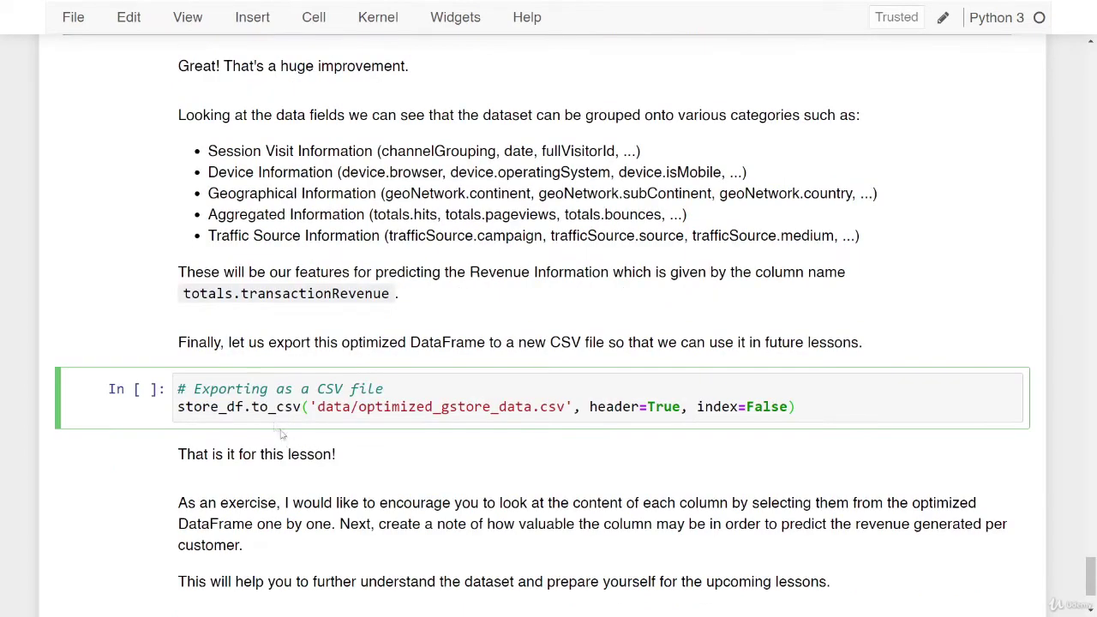
{"action": "double_click", "coordinate": [275, 407]}
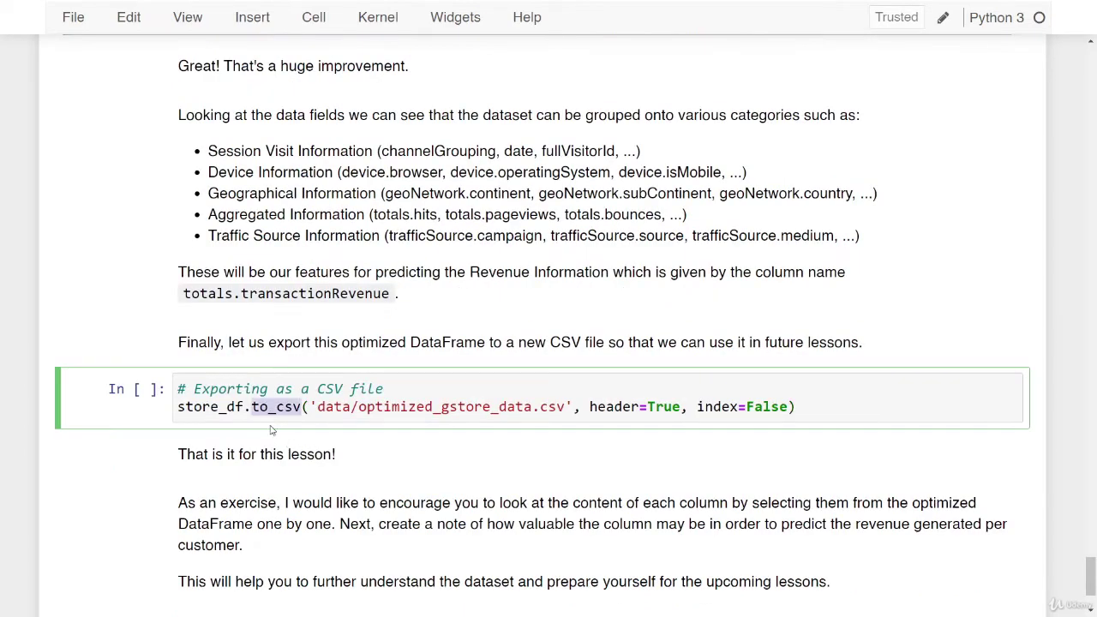
{"action": "double_click", "coordinate": [212, 407]}
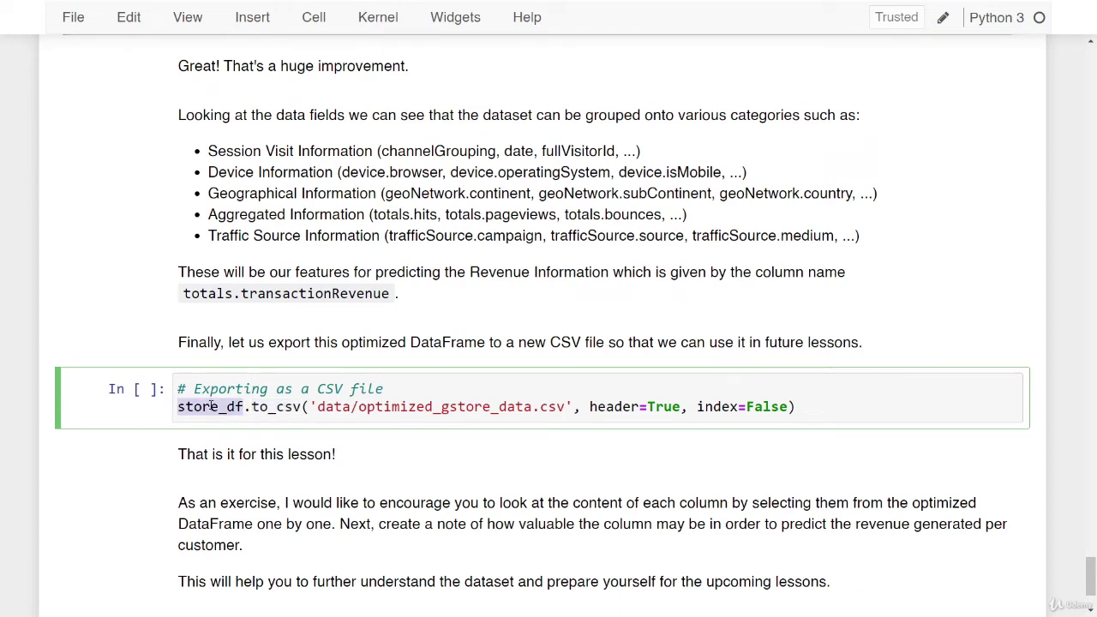
{"action": "left_click_drag", "start_coordinate": [310, 406], "coordinate": [573, 407]}
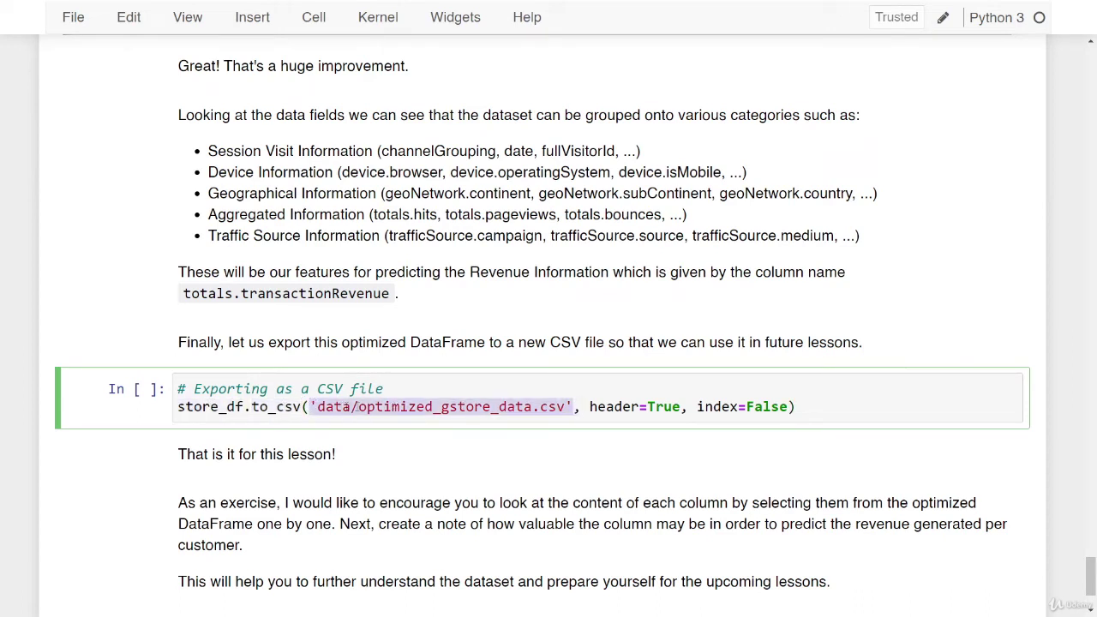
{"action": "left_click", "coordinate": [372, 408]}
{"action": "left_click_drag", "start_coordinate": [359, 407], "coordinate": [564, 407]}
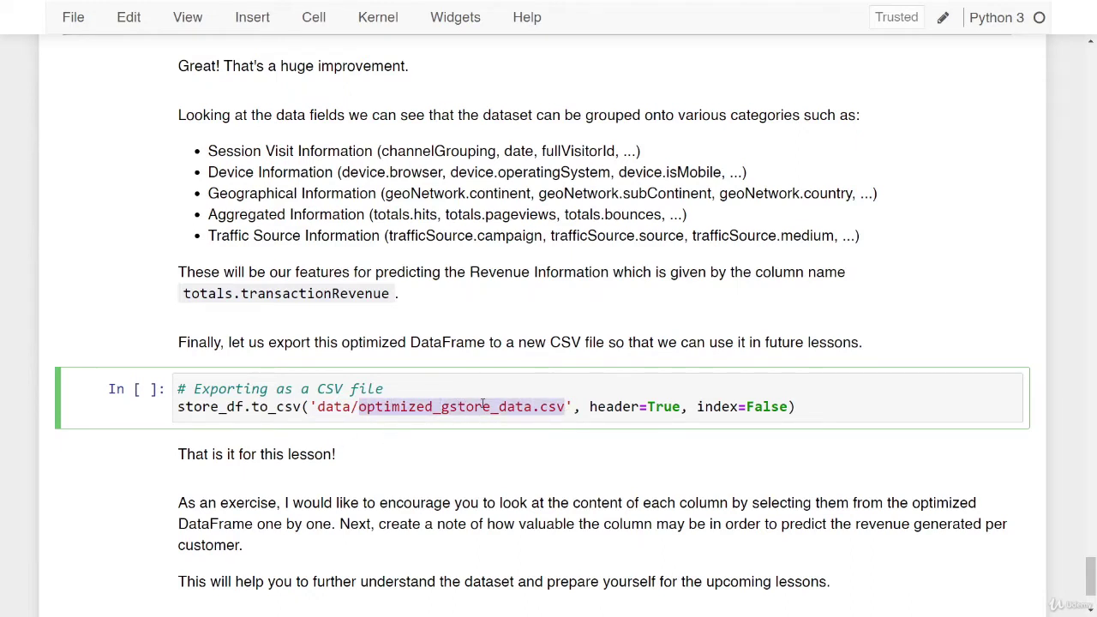
{"action": "left_click", "coordinate": [575, 407]}
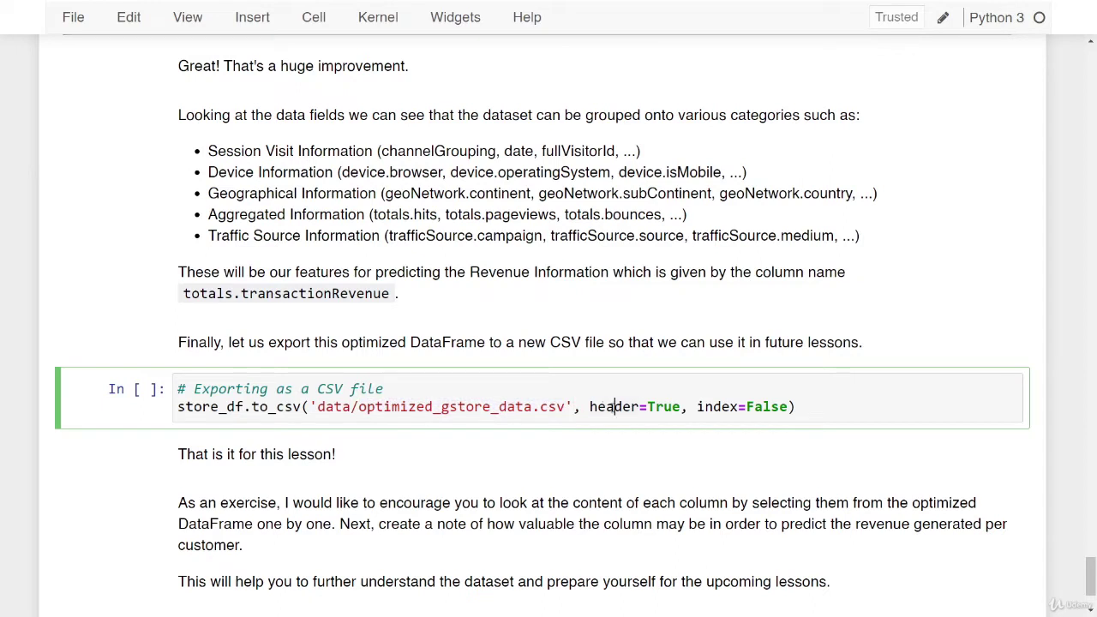
{"action": "double_click", "coordinate": [613, 407]}
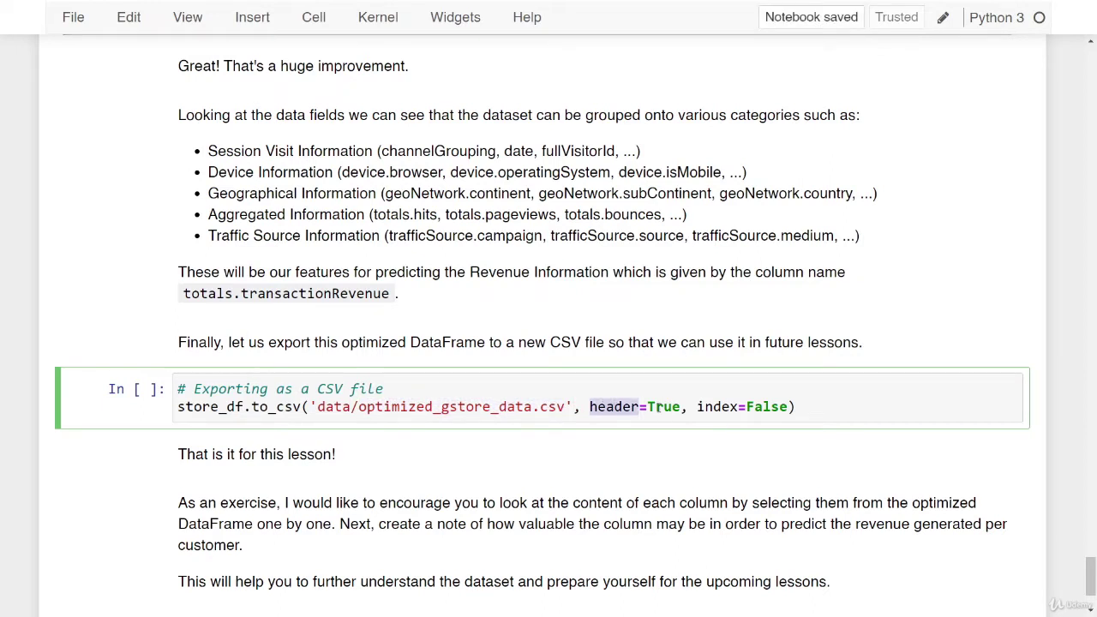
{"action": "double_click", "coordinate": [663, 408]}
{"action": "left_click", "coordinate": [426, 407]}
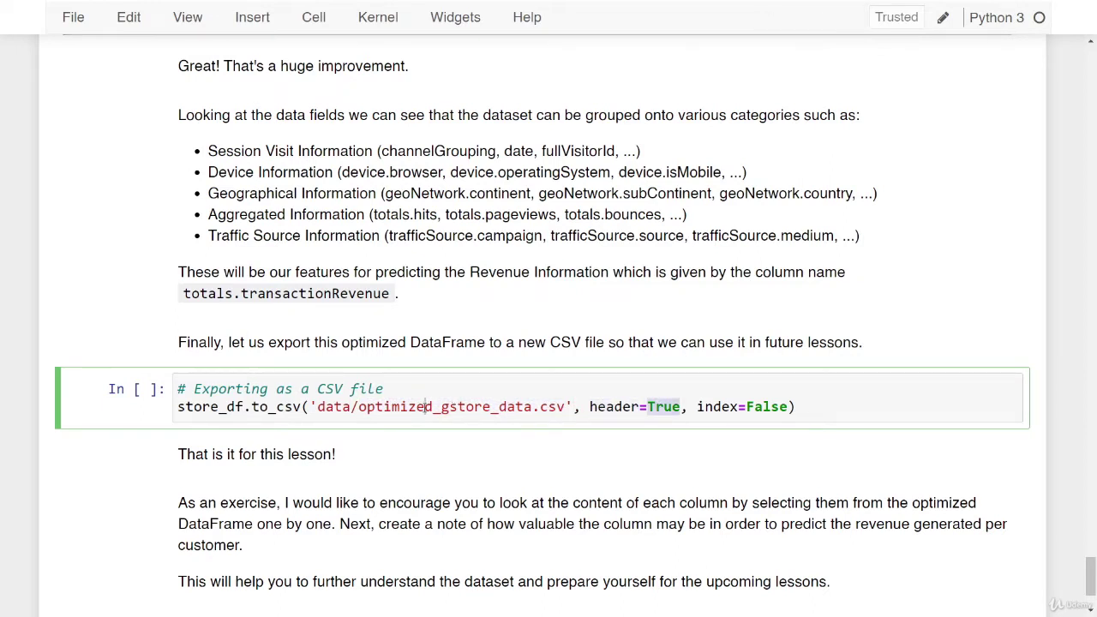
{"action": "left_click", "coordinate": [731, 407]}
{"action": "left_click", "coordinate": [772, 407]}
Step: Run the to_csv cell writing store_df to data/optimized_gstore_data.csv with header, no index
{"action": "key", "text": "End"}
{"action": "key", "text": "shift+Return"}
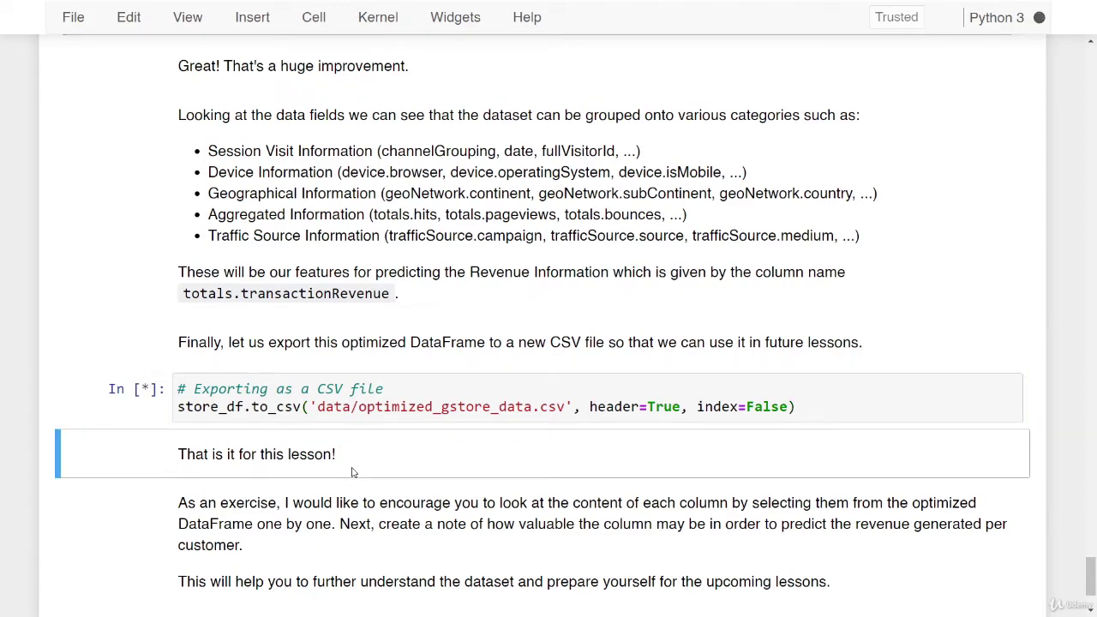
{"action": "scroll", "coordinate": [352, 472], "scroll_direction": "down", "scroll_amount": 3}
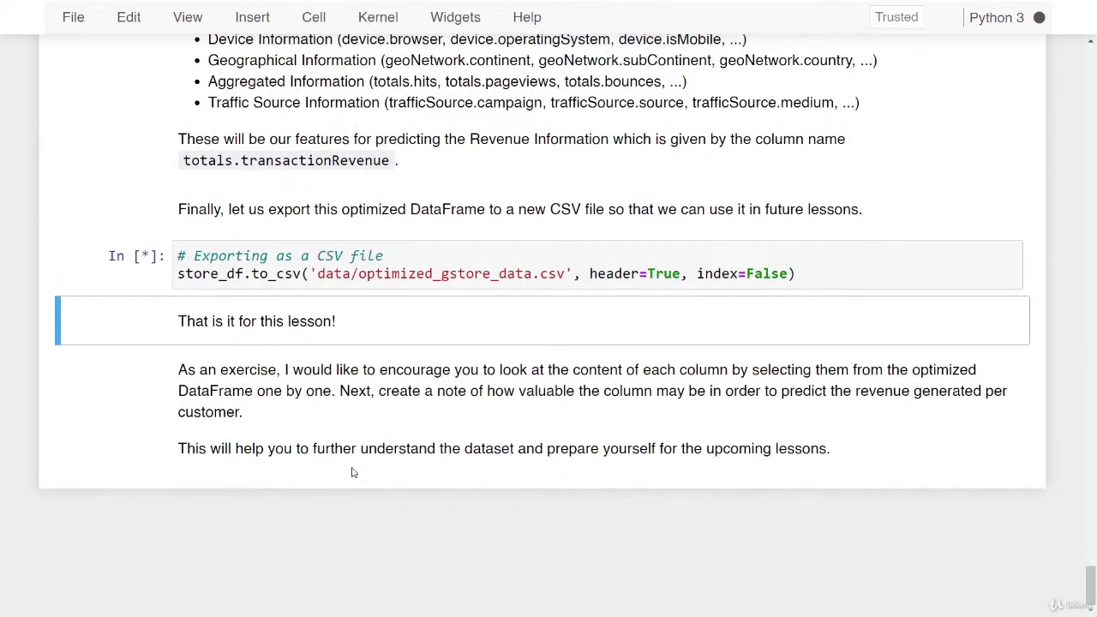